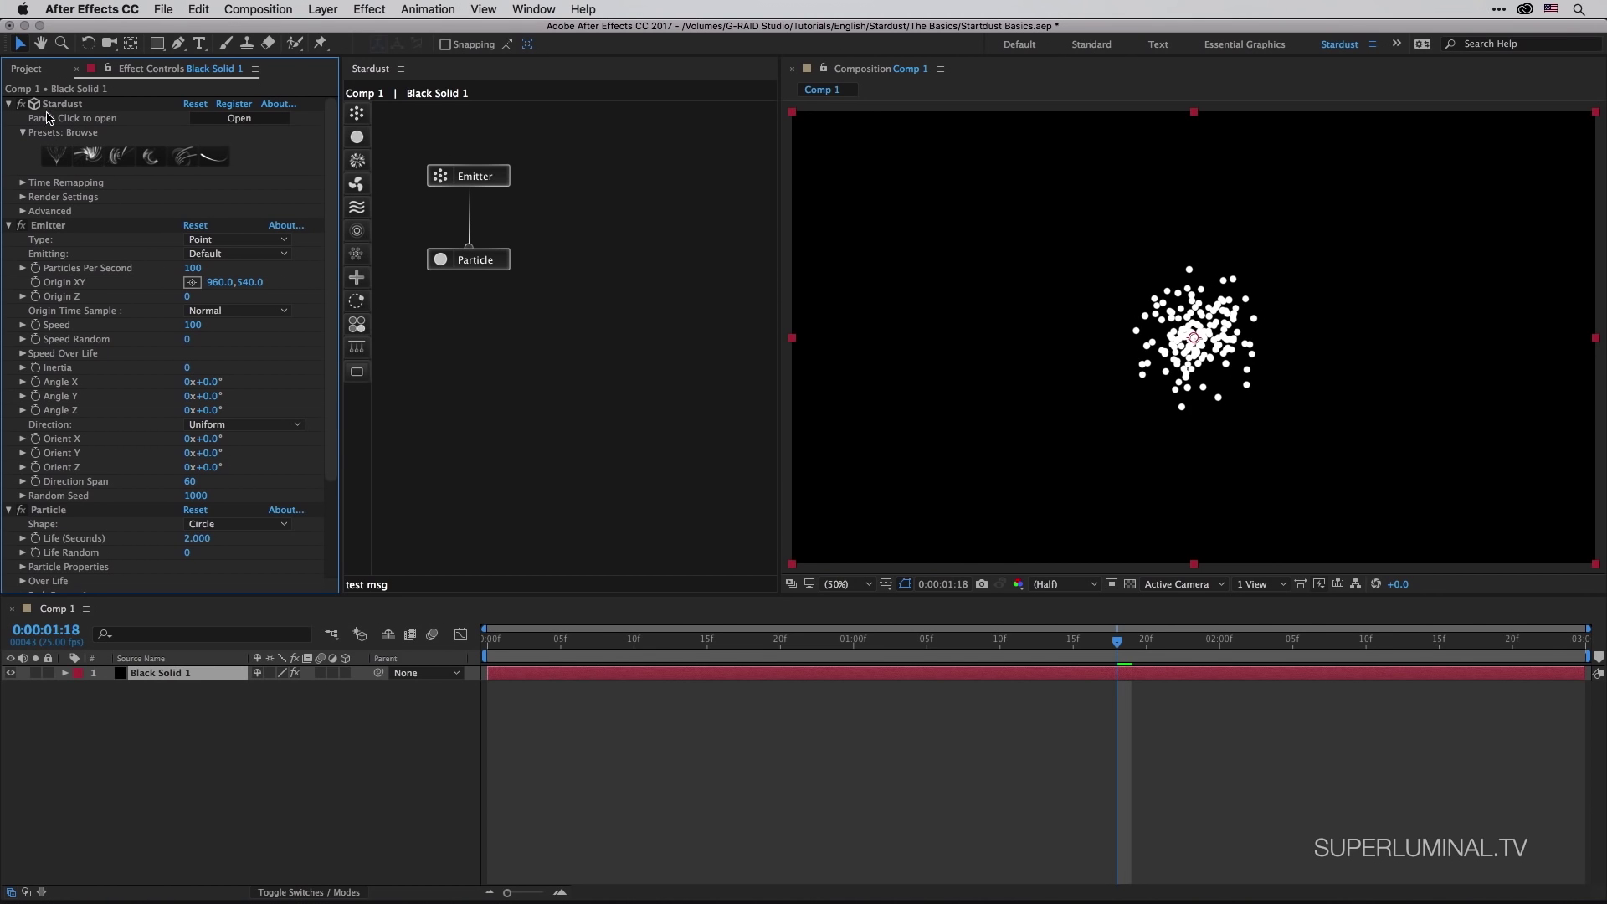
Step: Add a two-node 50mm camera layer named Camera 1 from Layer > New > Camera
click(323, 9)
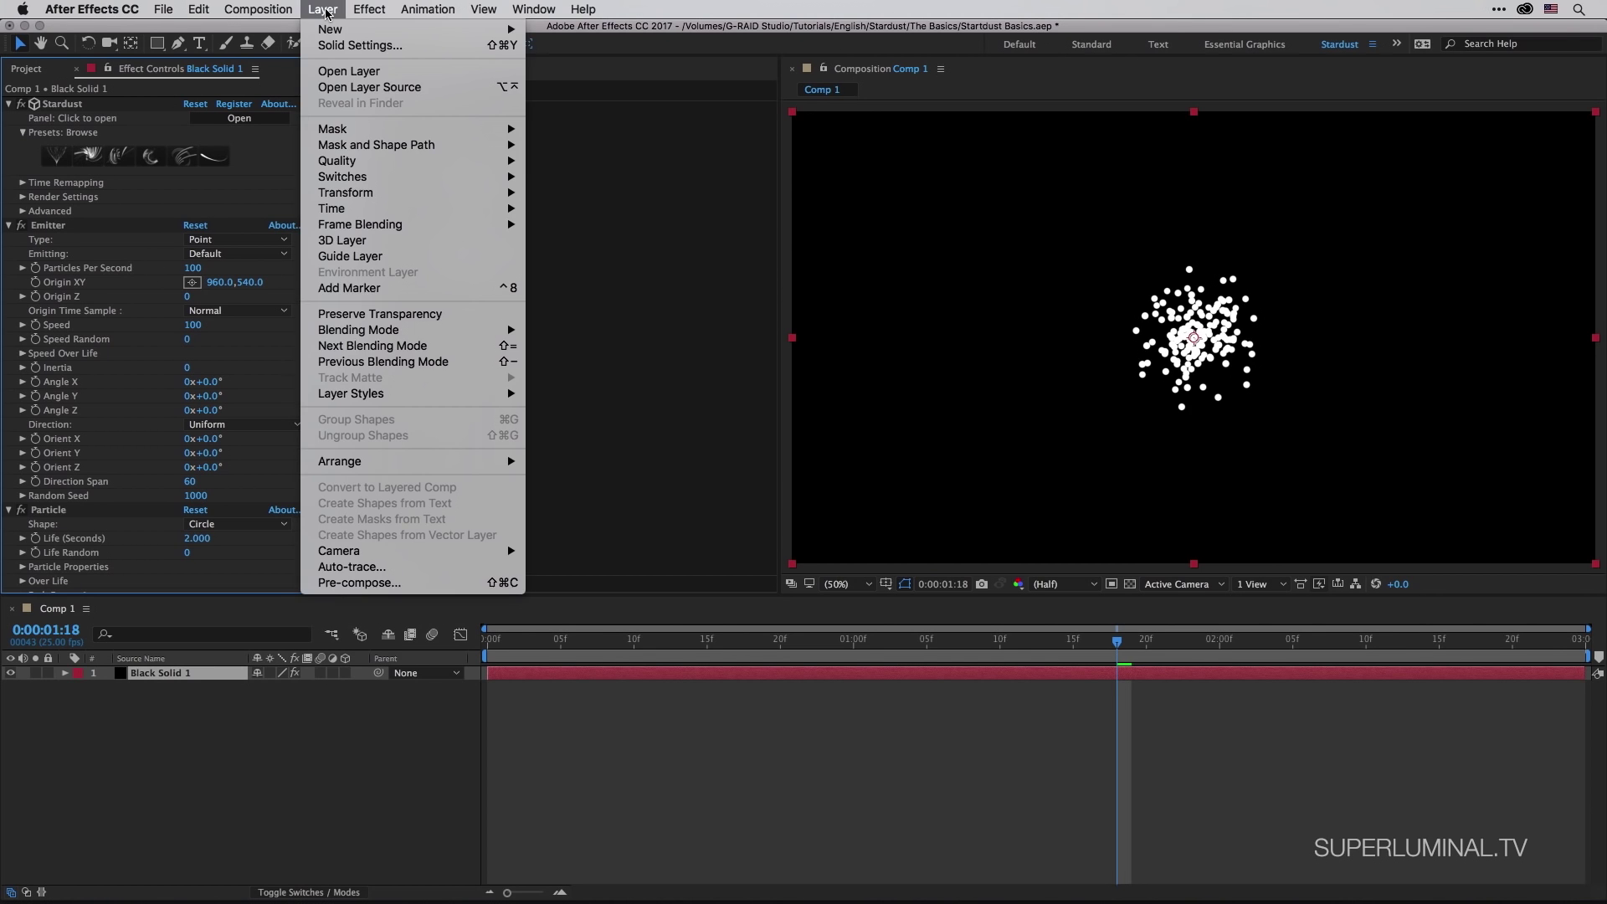
mouse_move(330, 29)
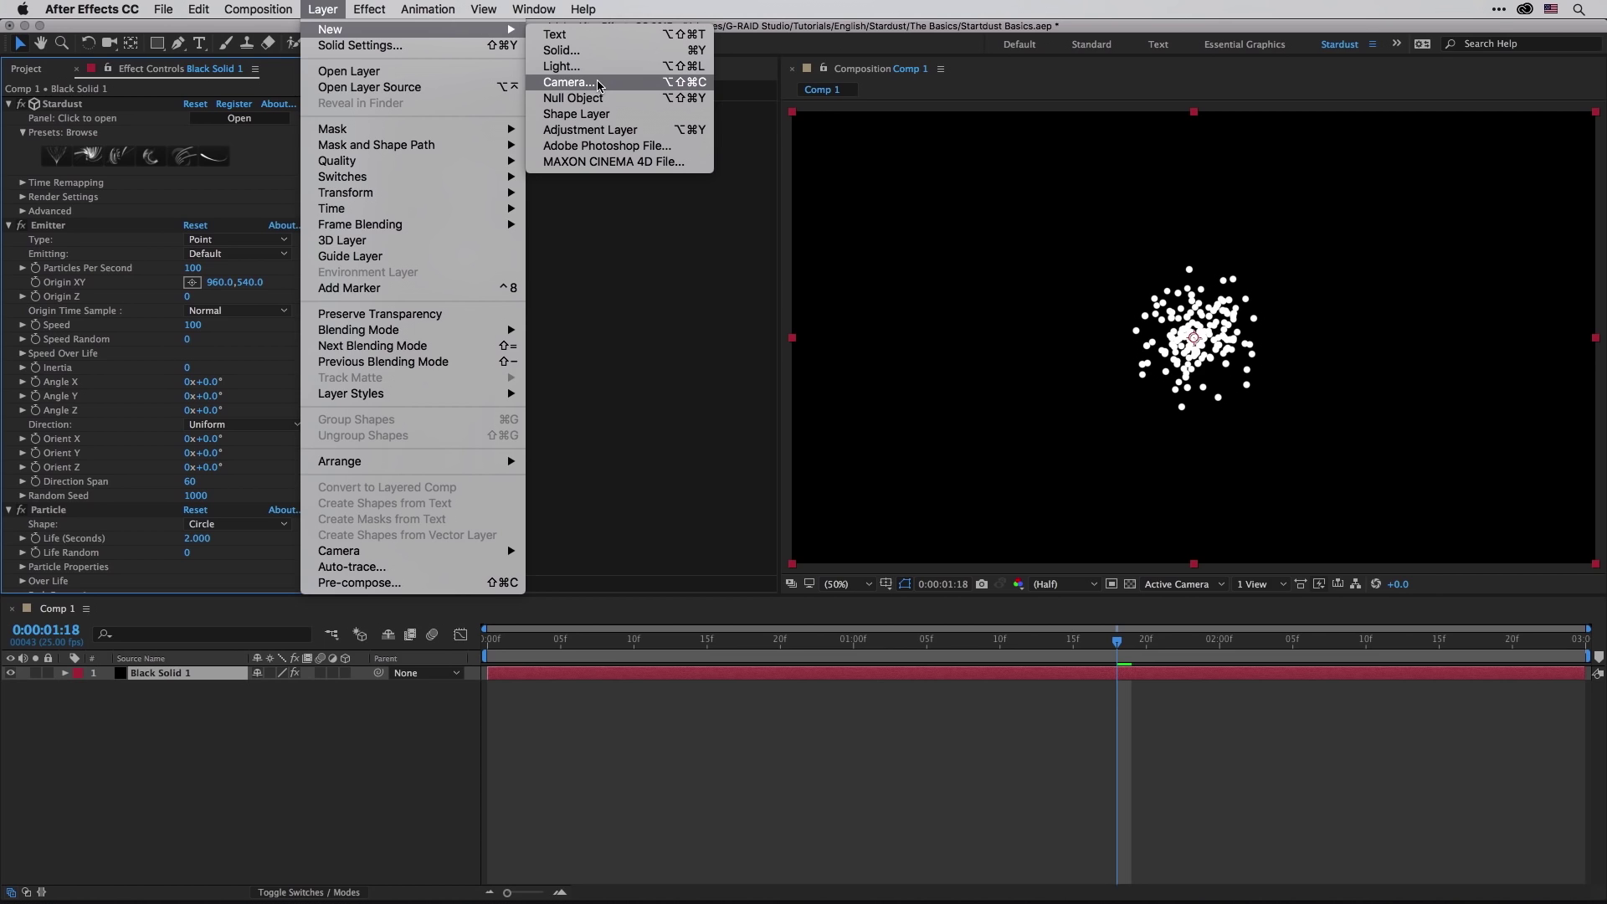
click(599, 83)
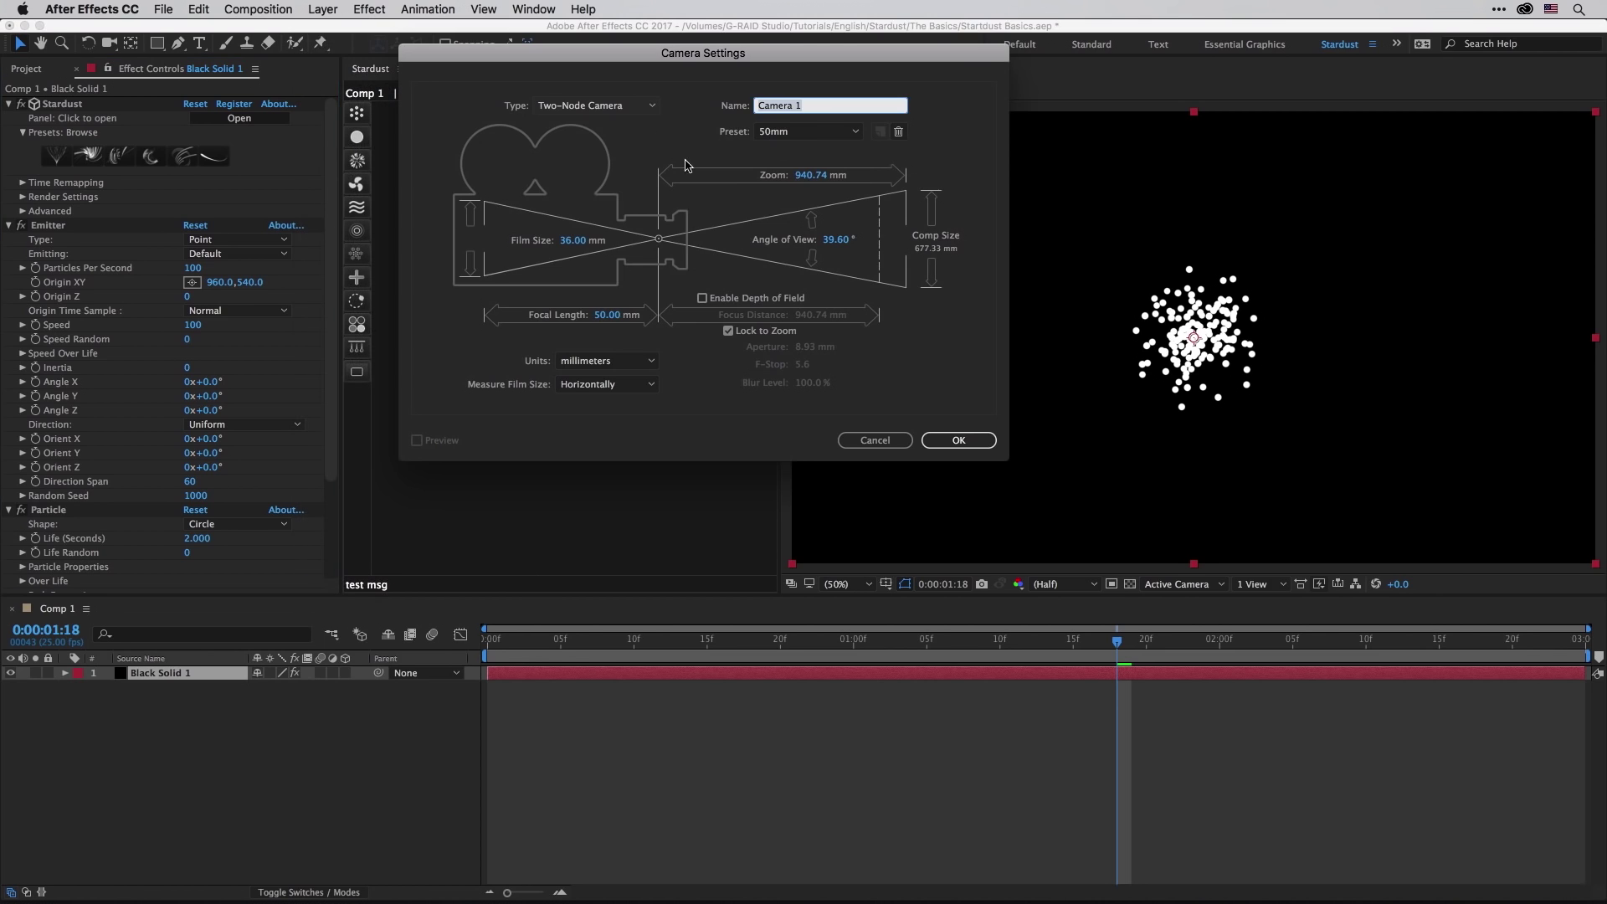
click(980, 440)
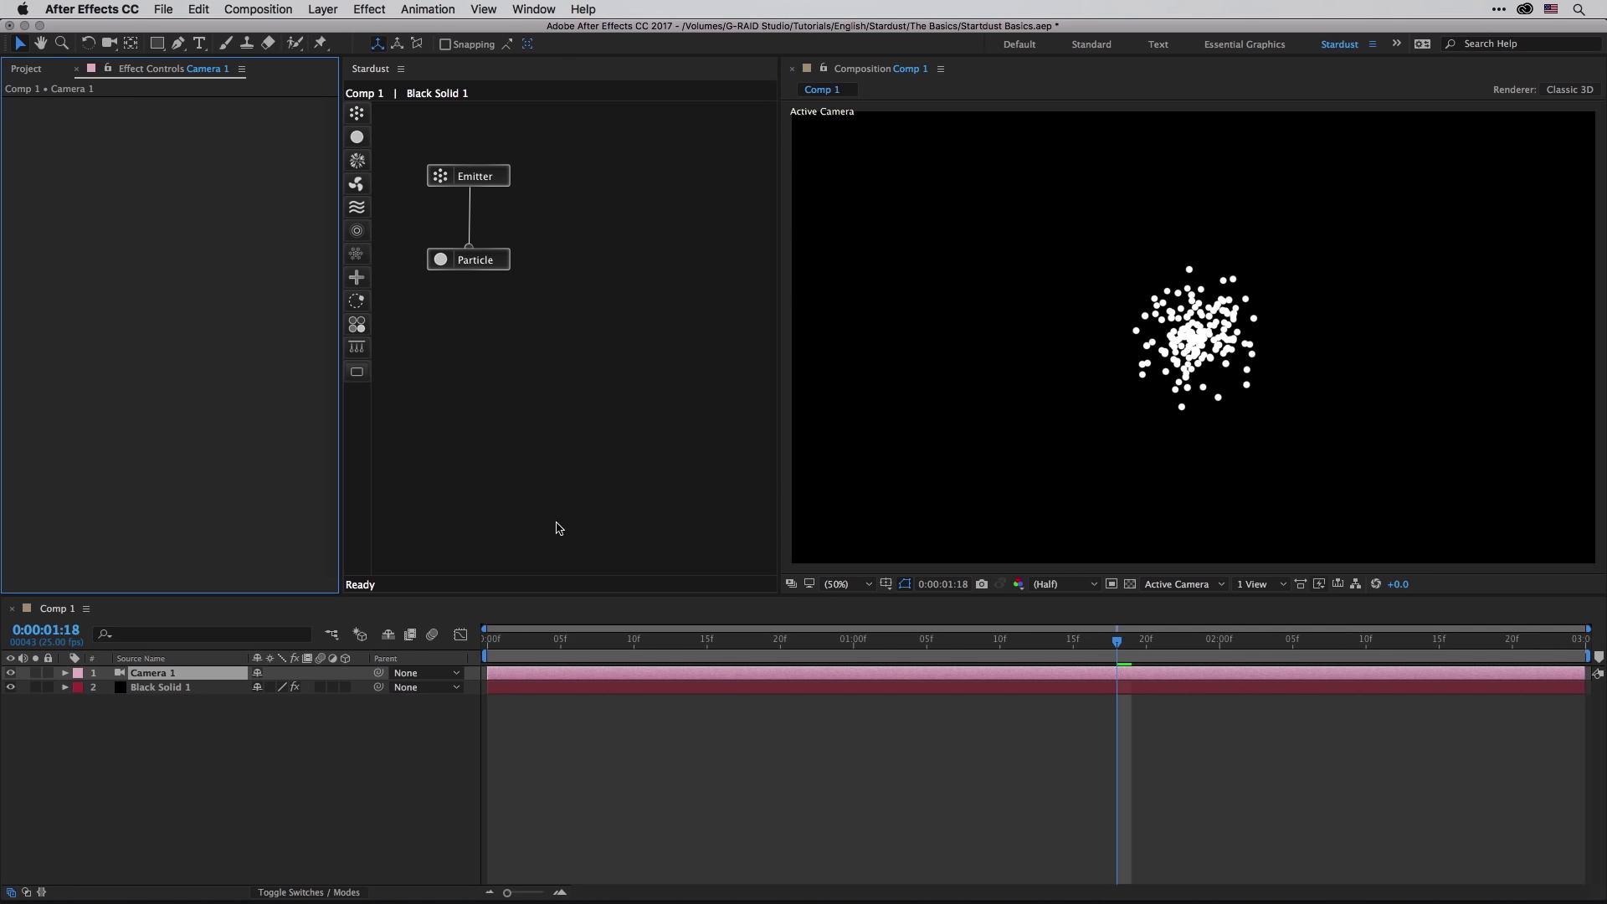
click(167, 687)
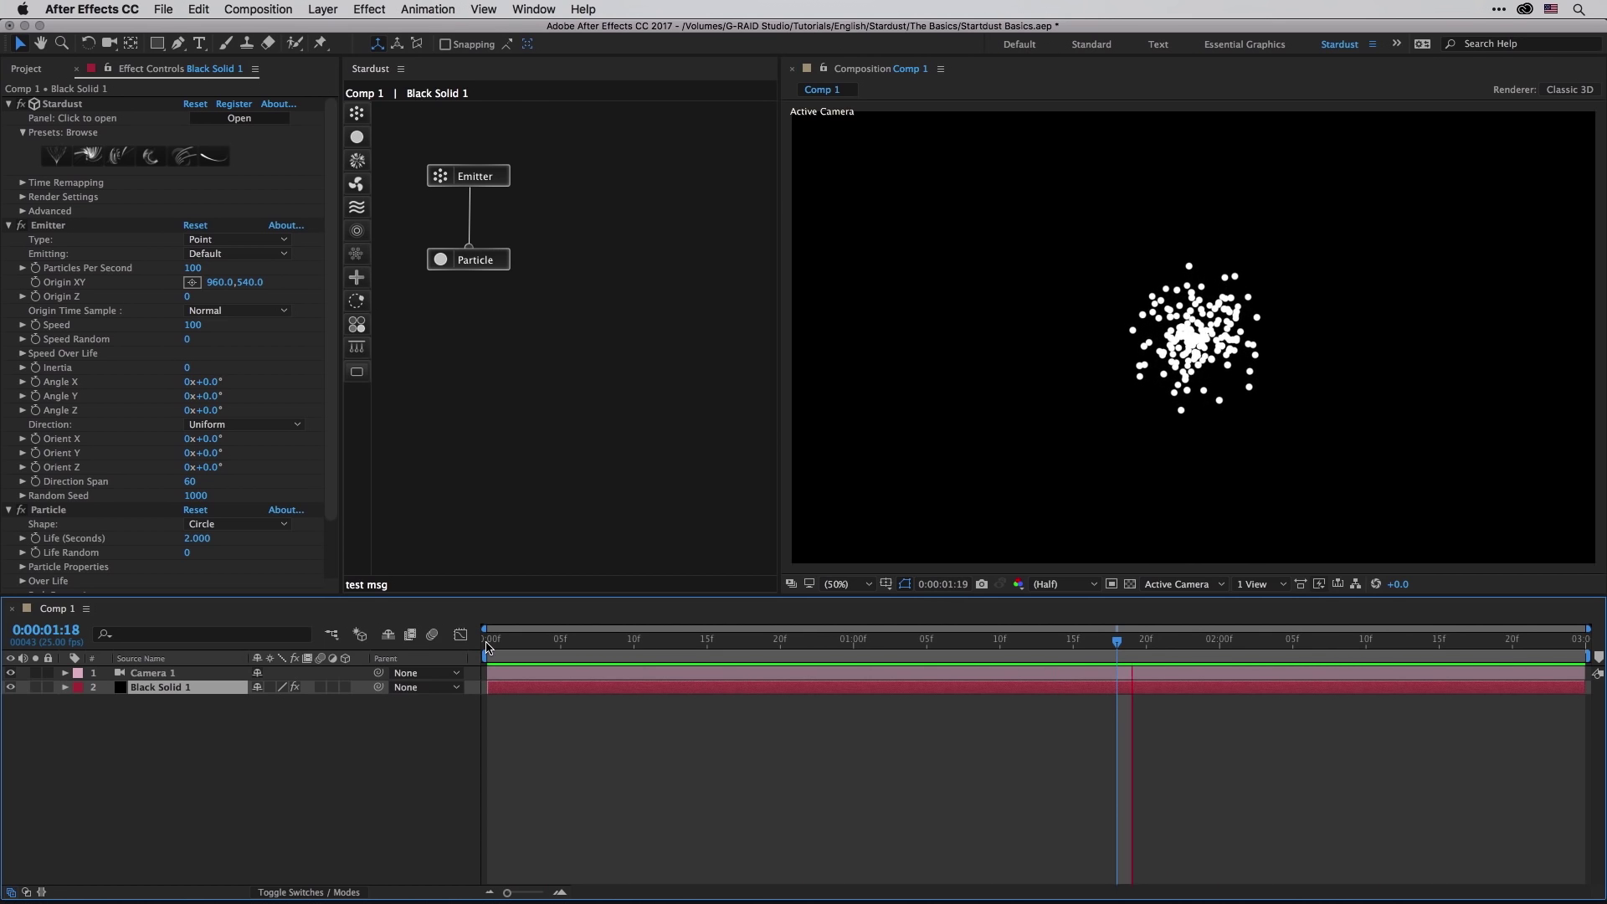
click(432, 548)
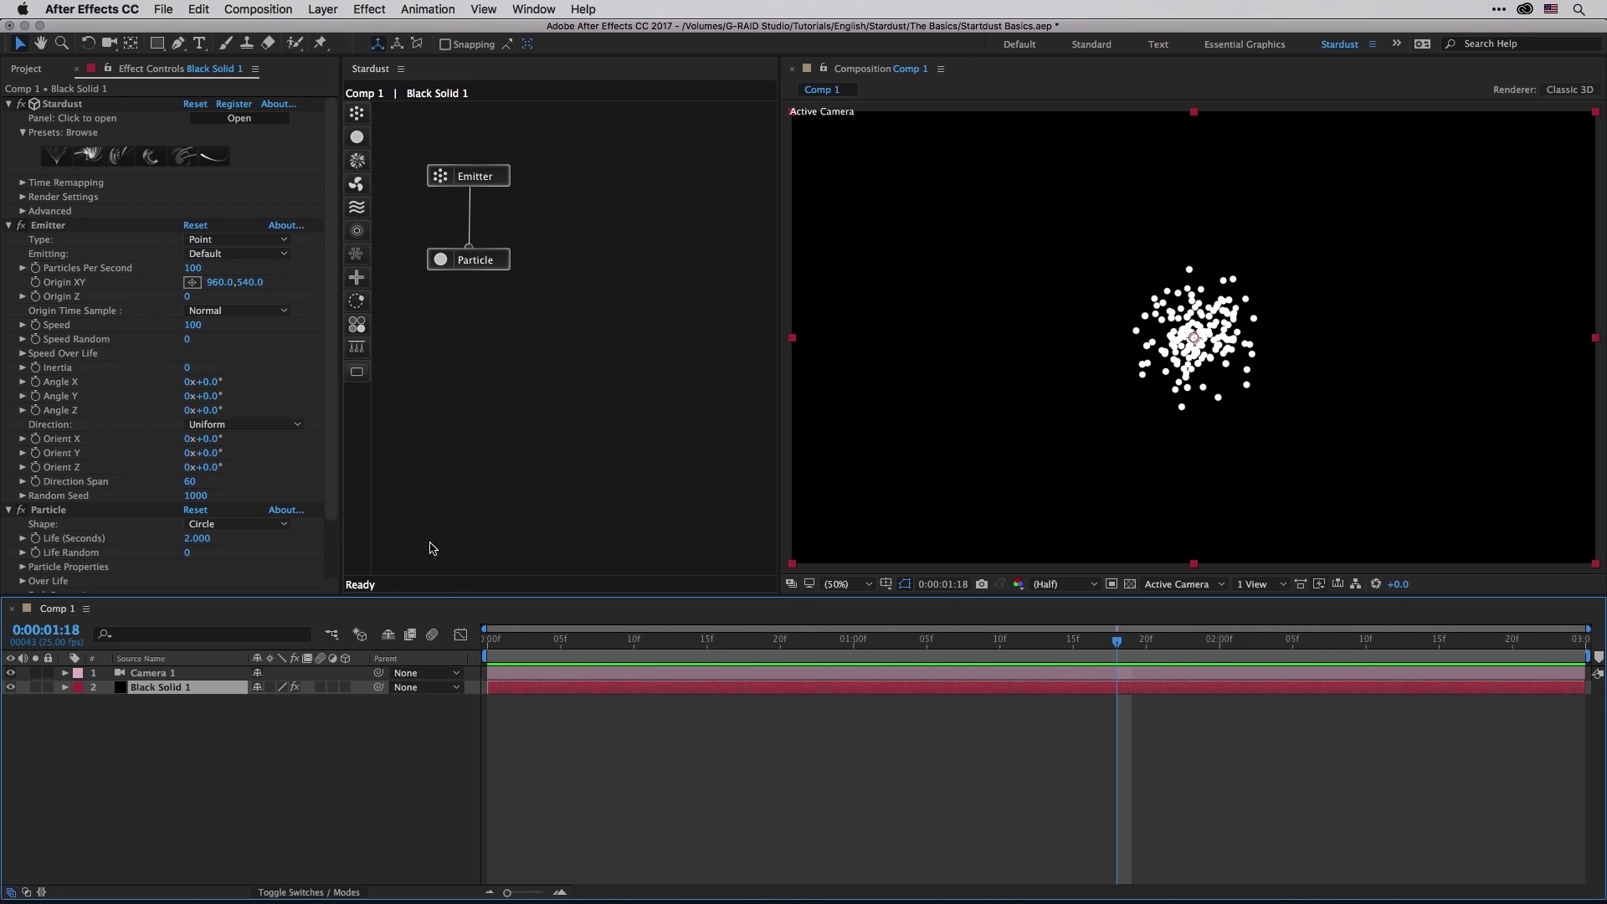
click(359, 116)
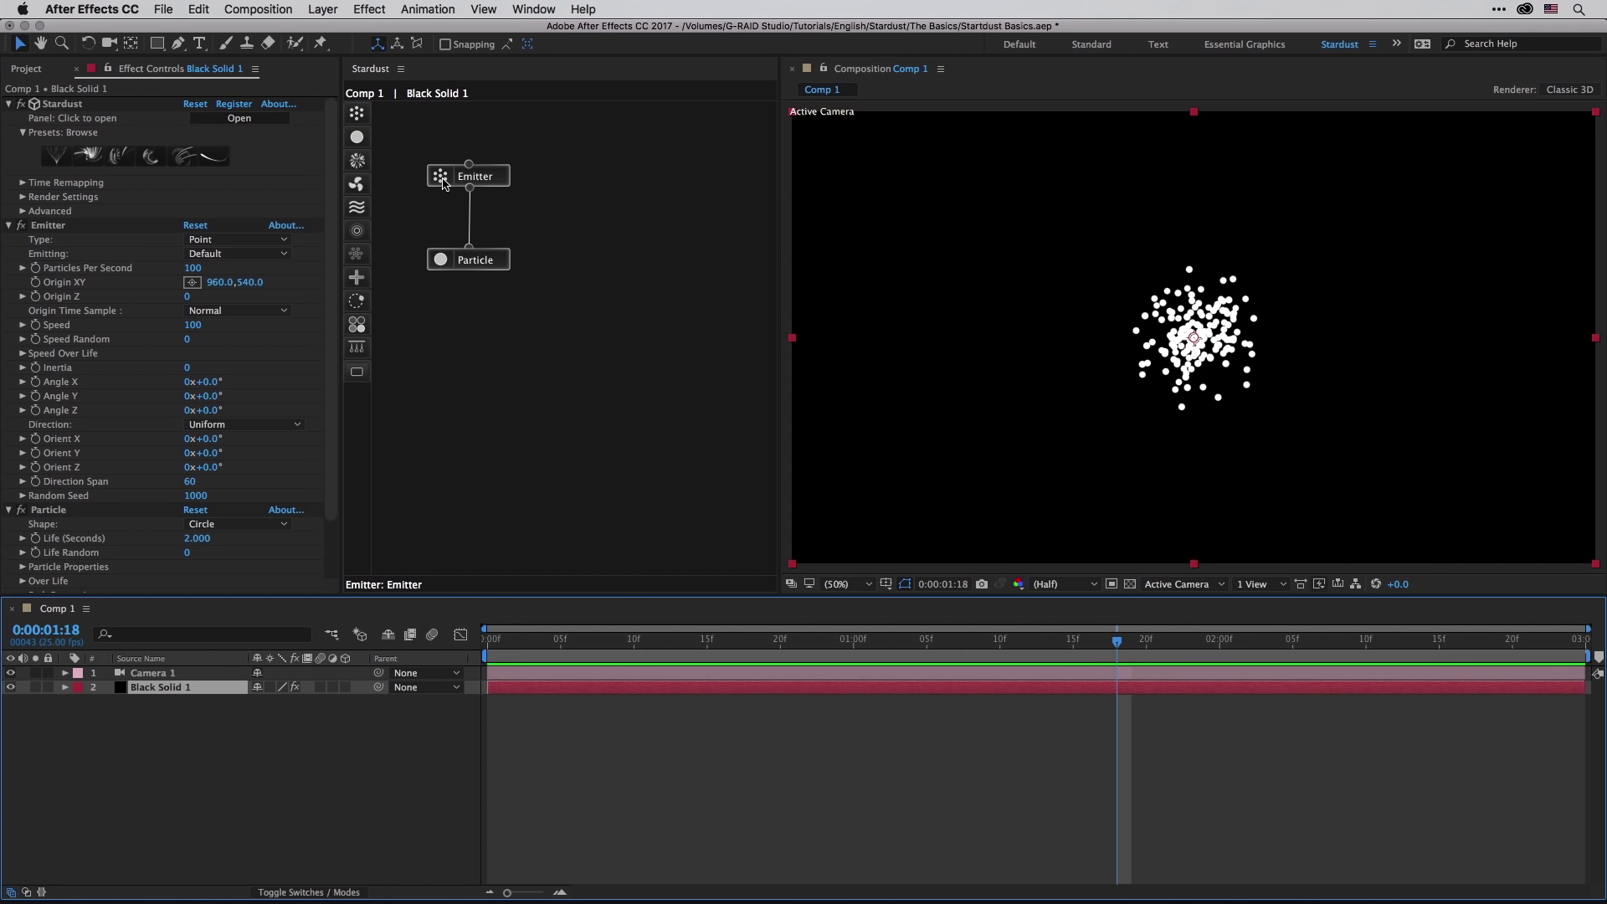
click(379, 71)
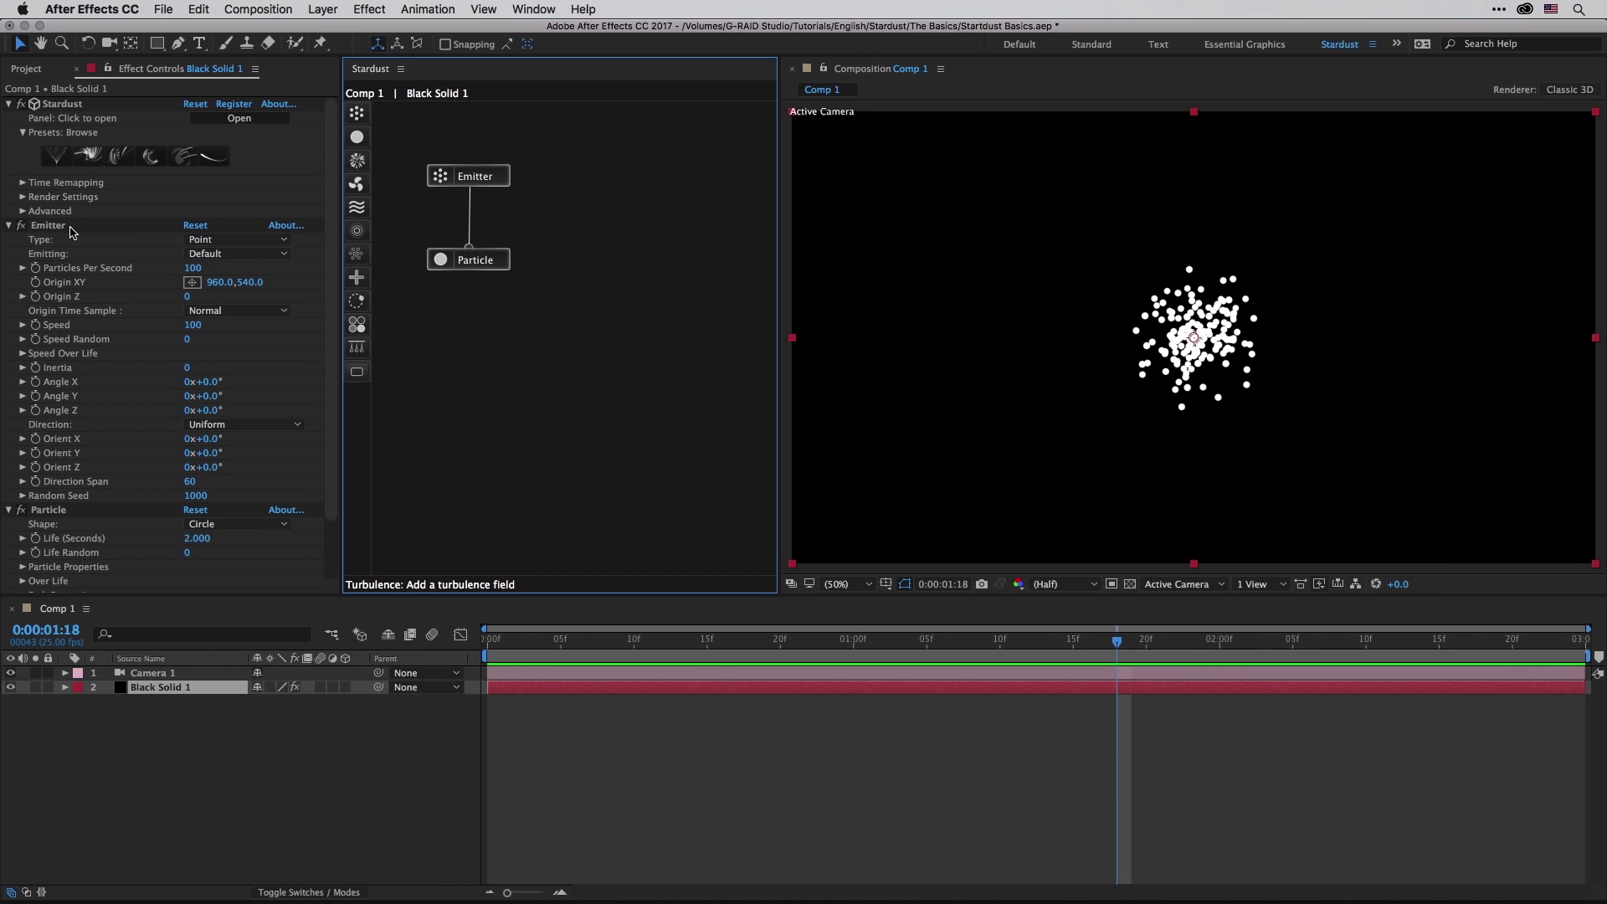
Step: Switch the Stardust Emitter Type from Point to Box
click(228, 240)
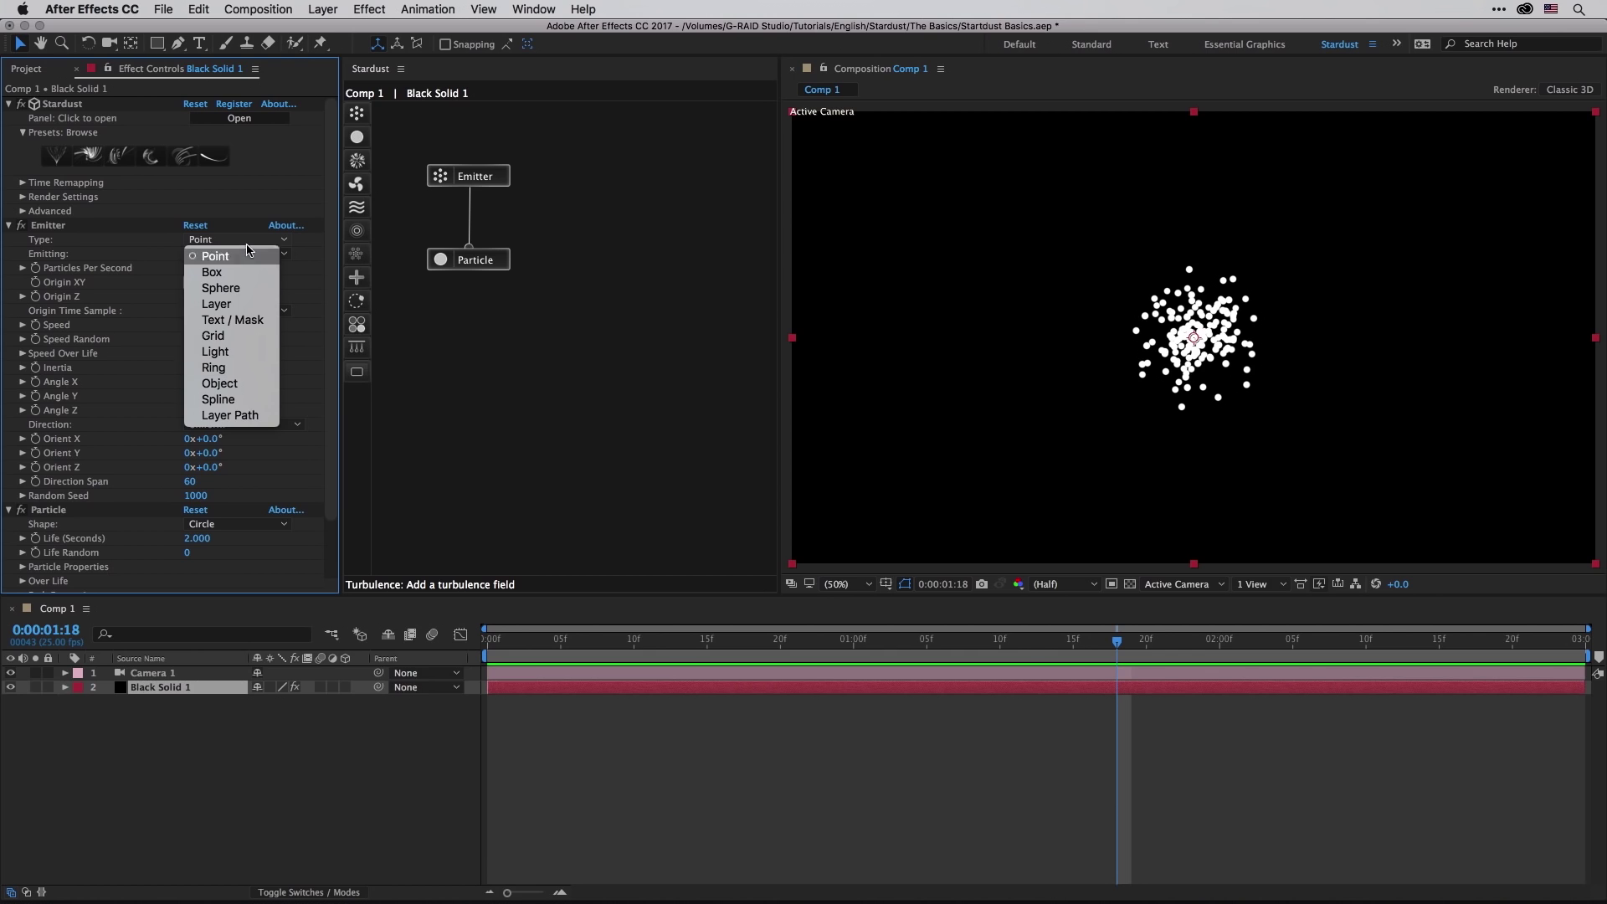
click(242, 273)
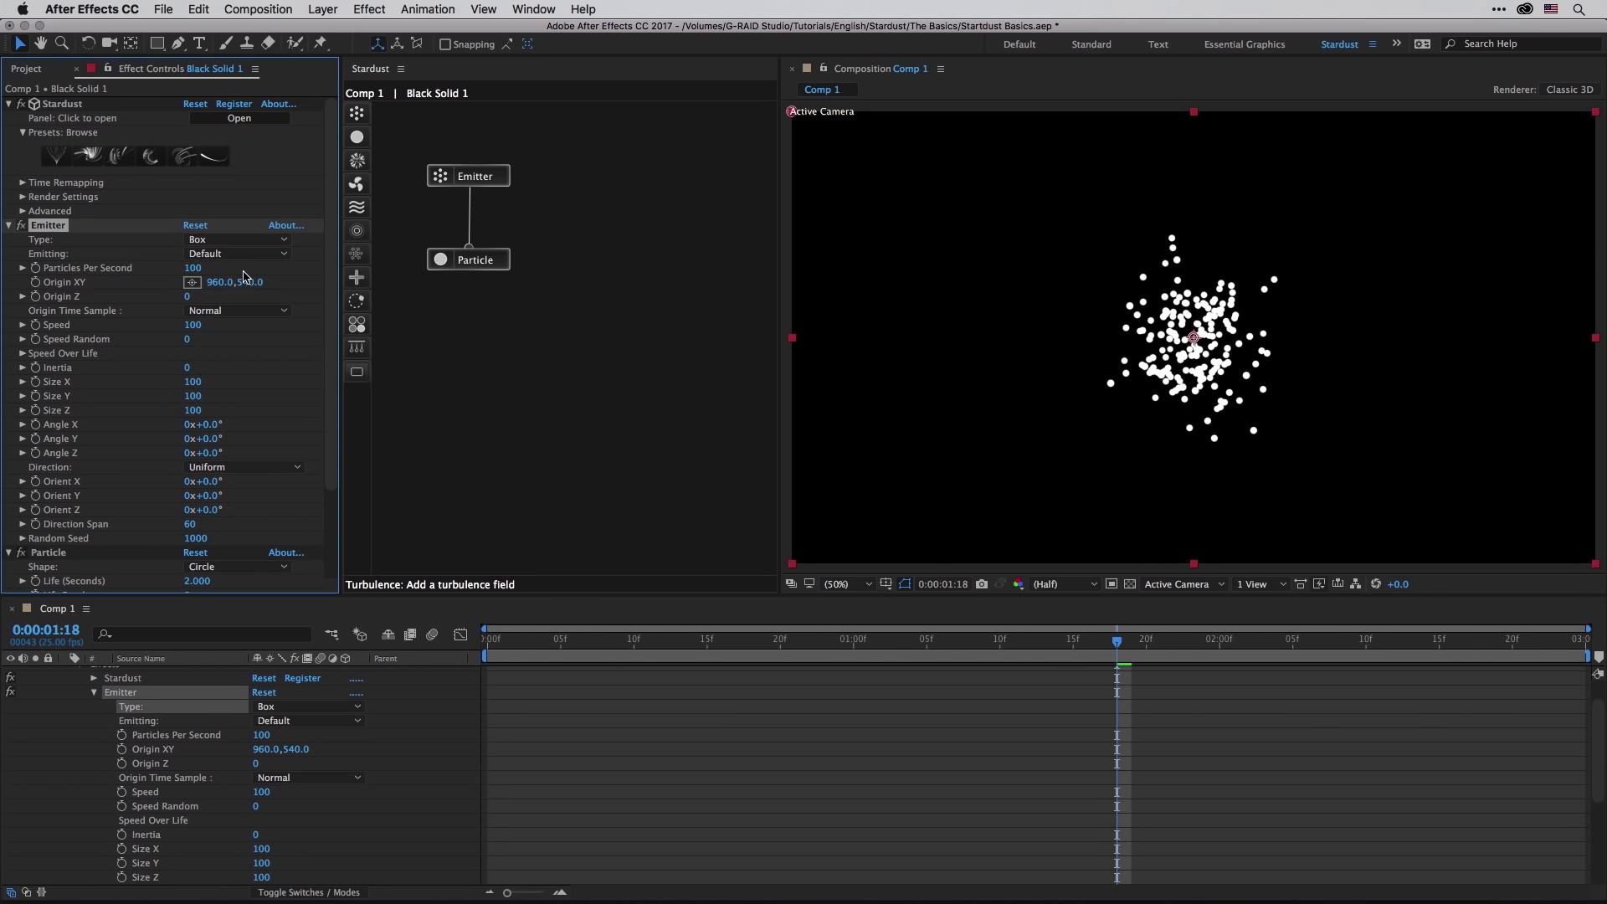
Step: Set particles per second to 790, emitter Speed to 0 and box Size X to 500
drag(194, 268, 251, 269)
click(196, 327)
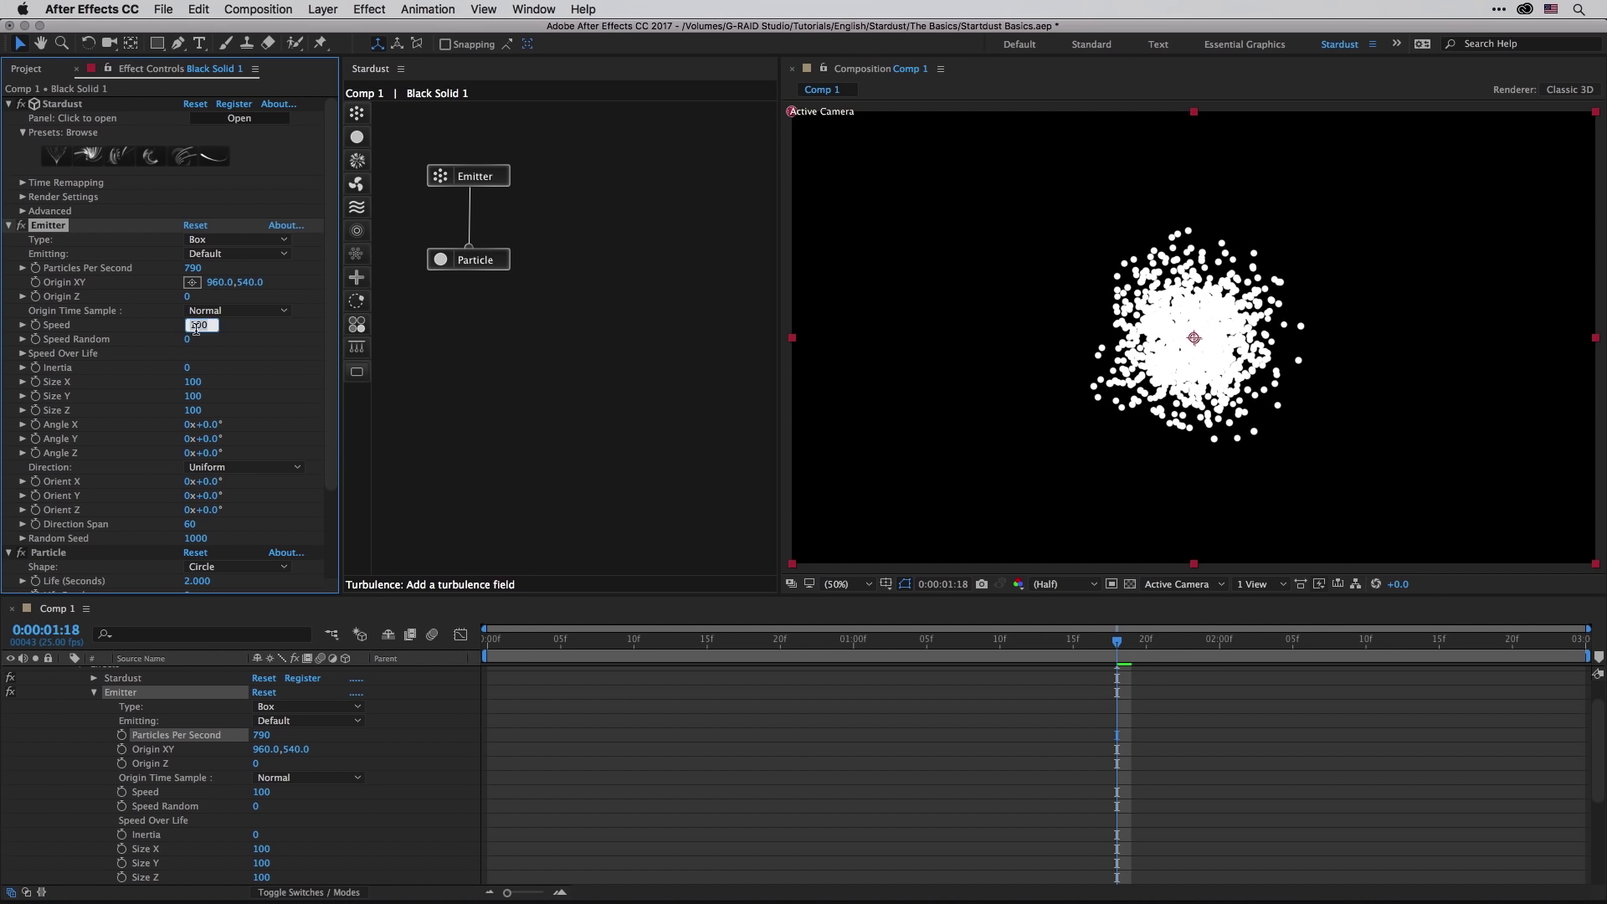
text(0)
key(Return)
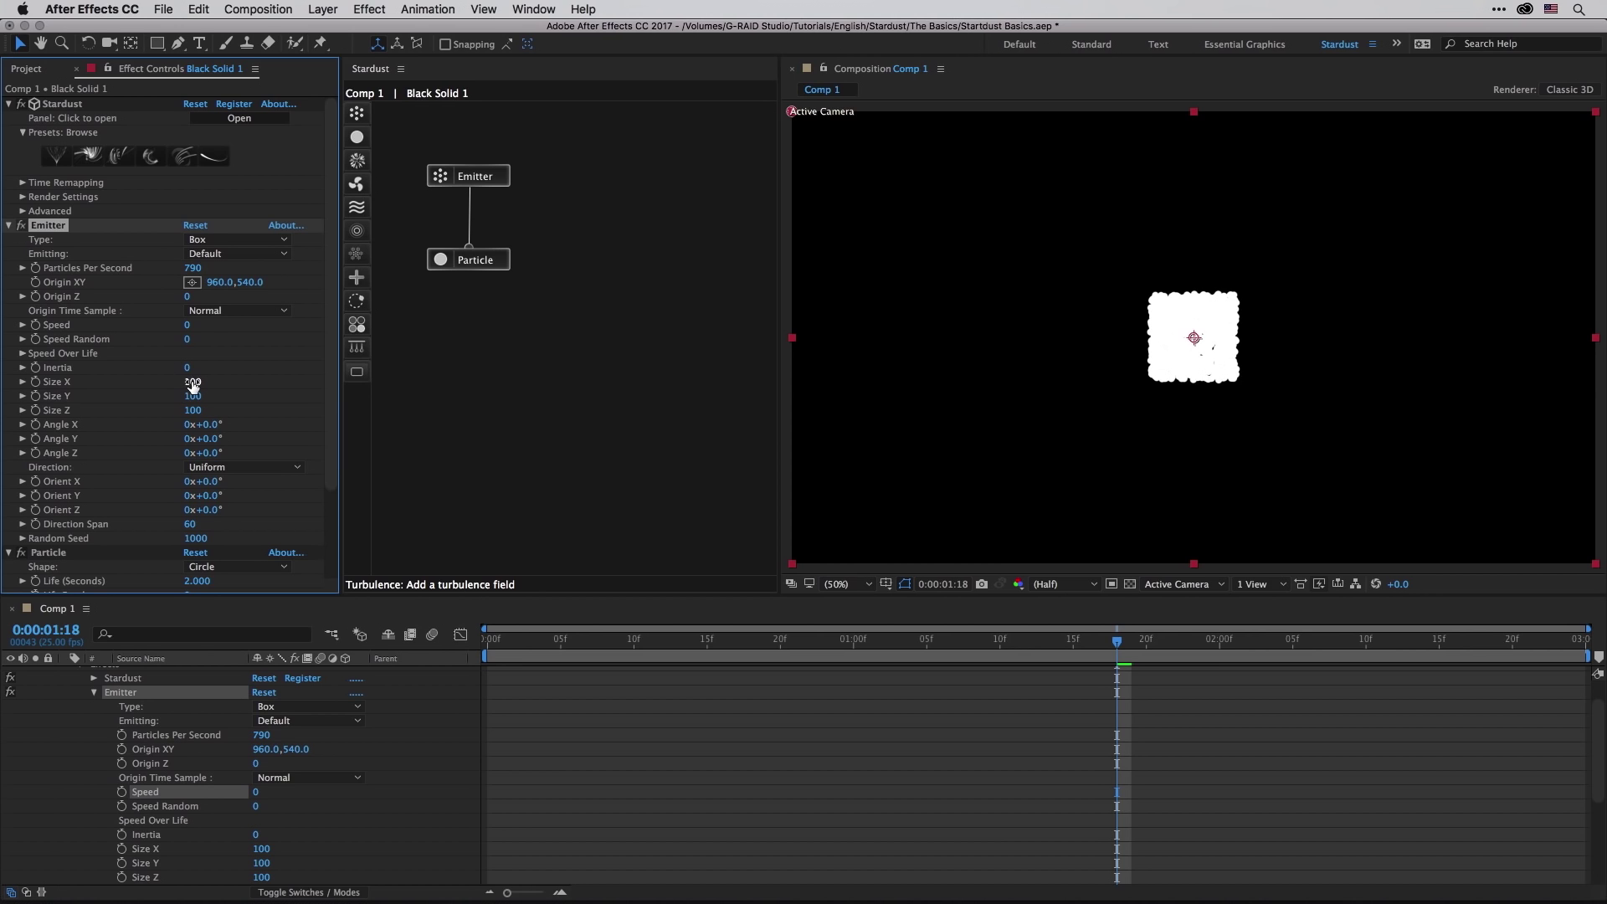
click(192, 382)
text(500)
key(Tab)
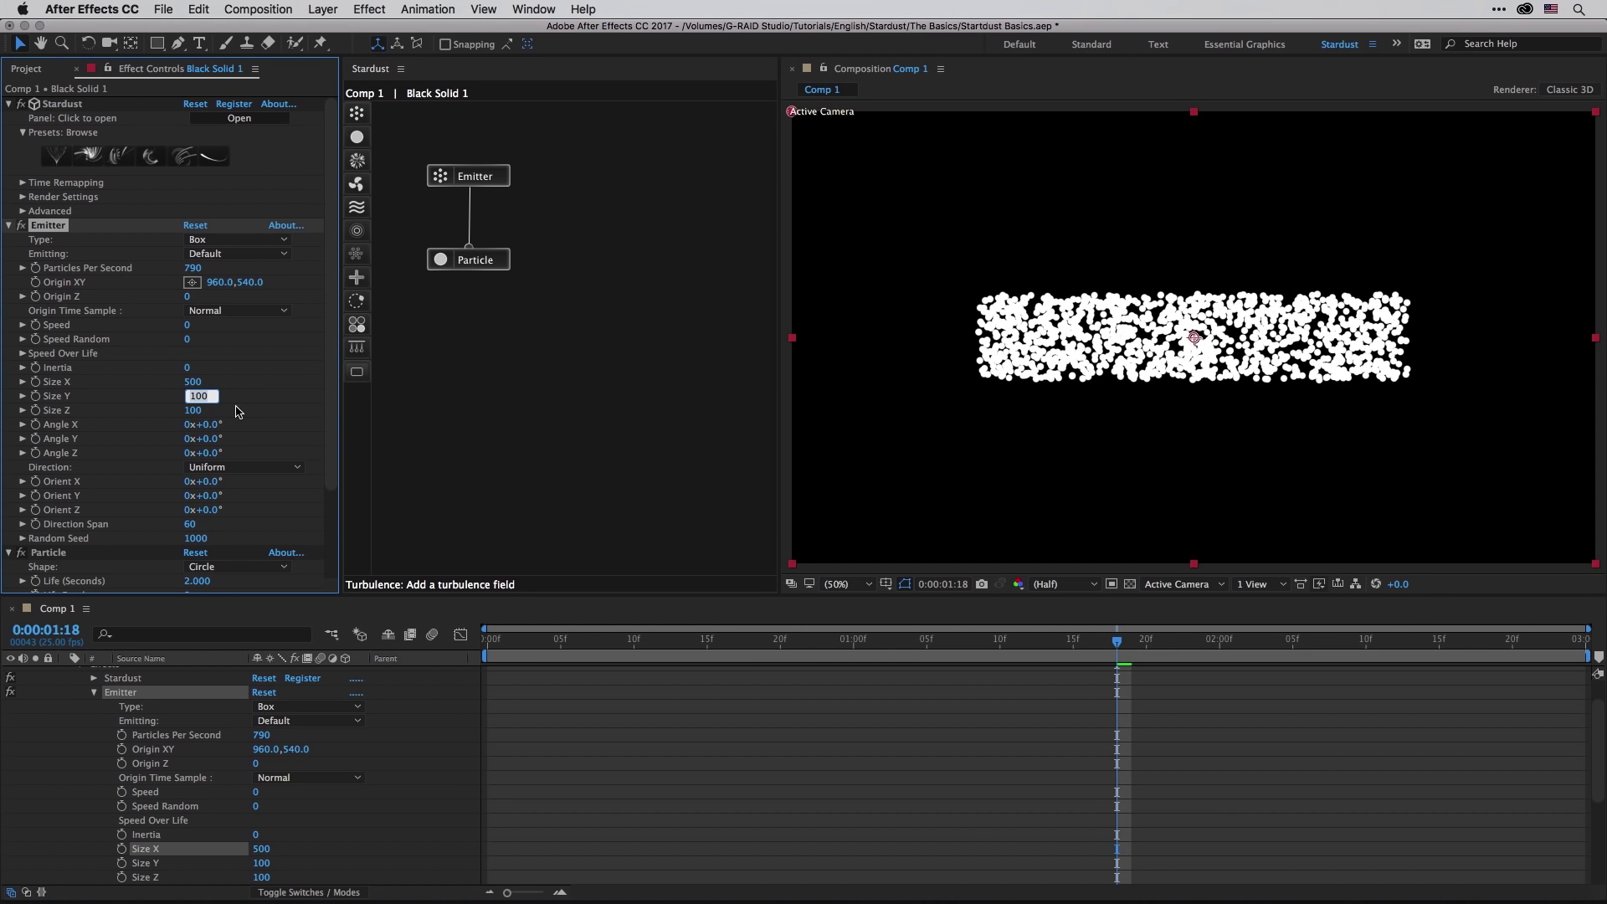
Step: Tilt the box emitter to Angle Y -18°, leaving the Direction setting unchanged
mouse_move(214, 444)
mouse_down()
mouse_move(270, 433)
mouse_move(176, 436)
mouse_move(190, 436)
mouse_up()
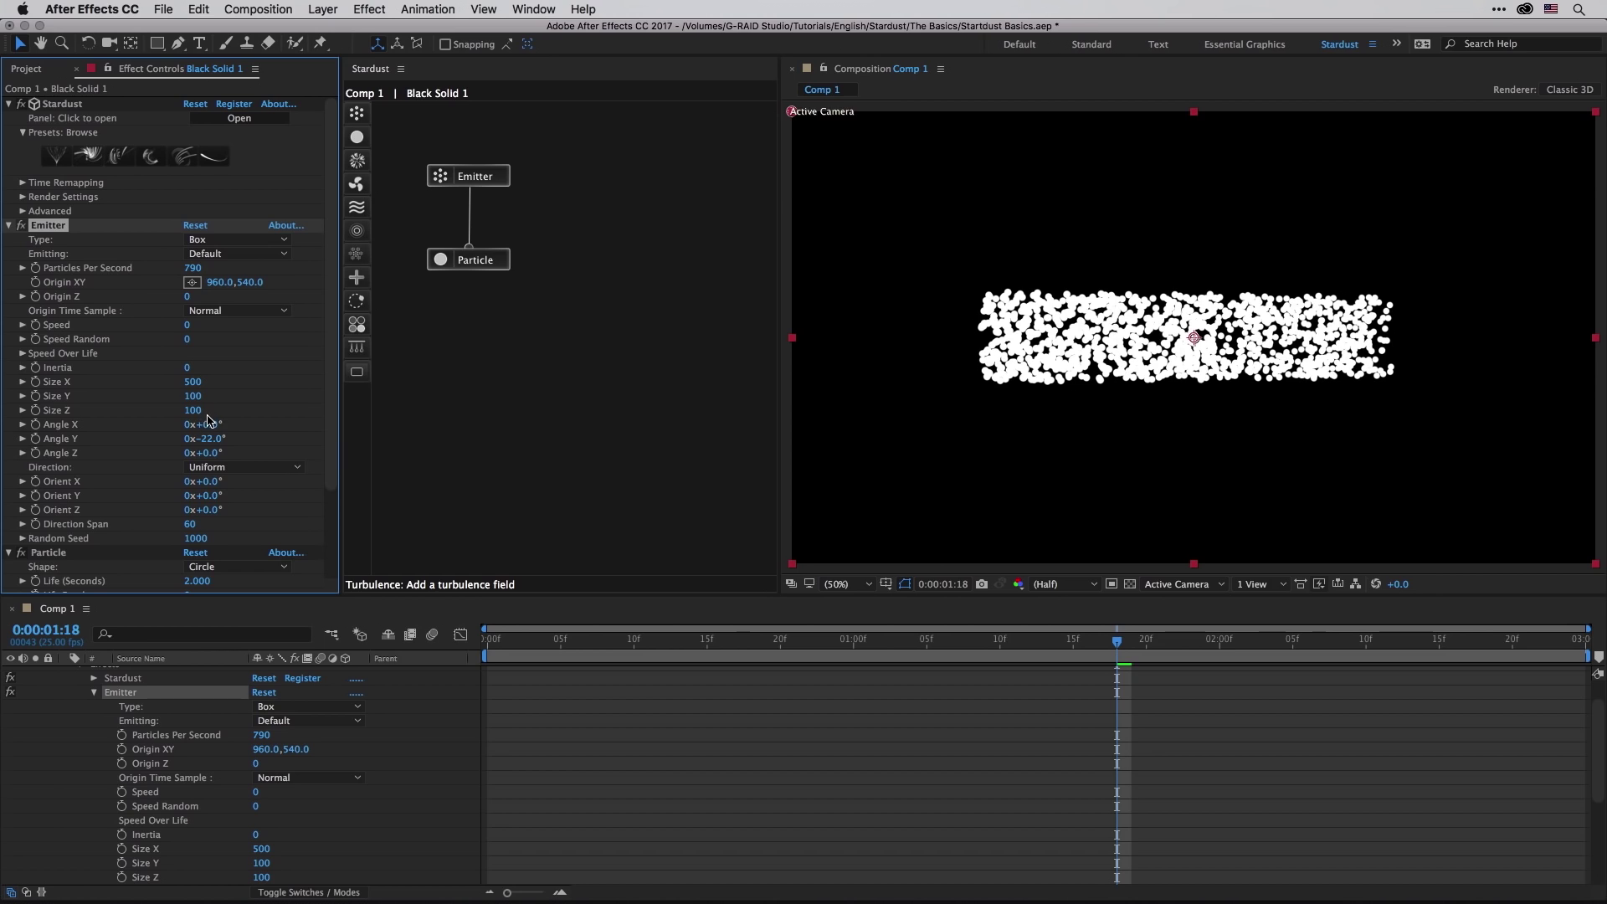
drag(211, 440, 229, 481)
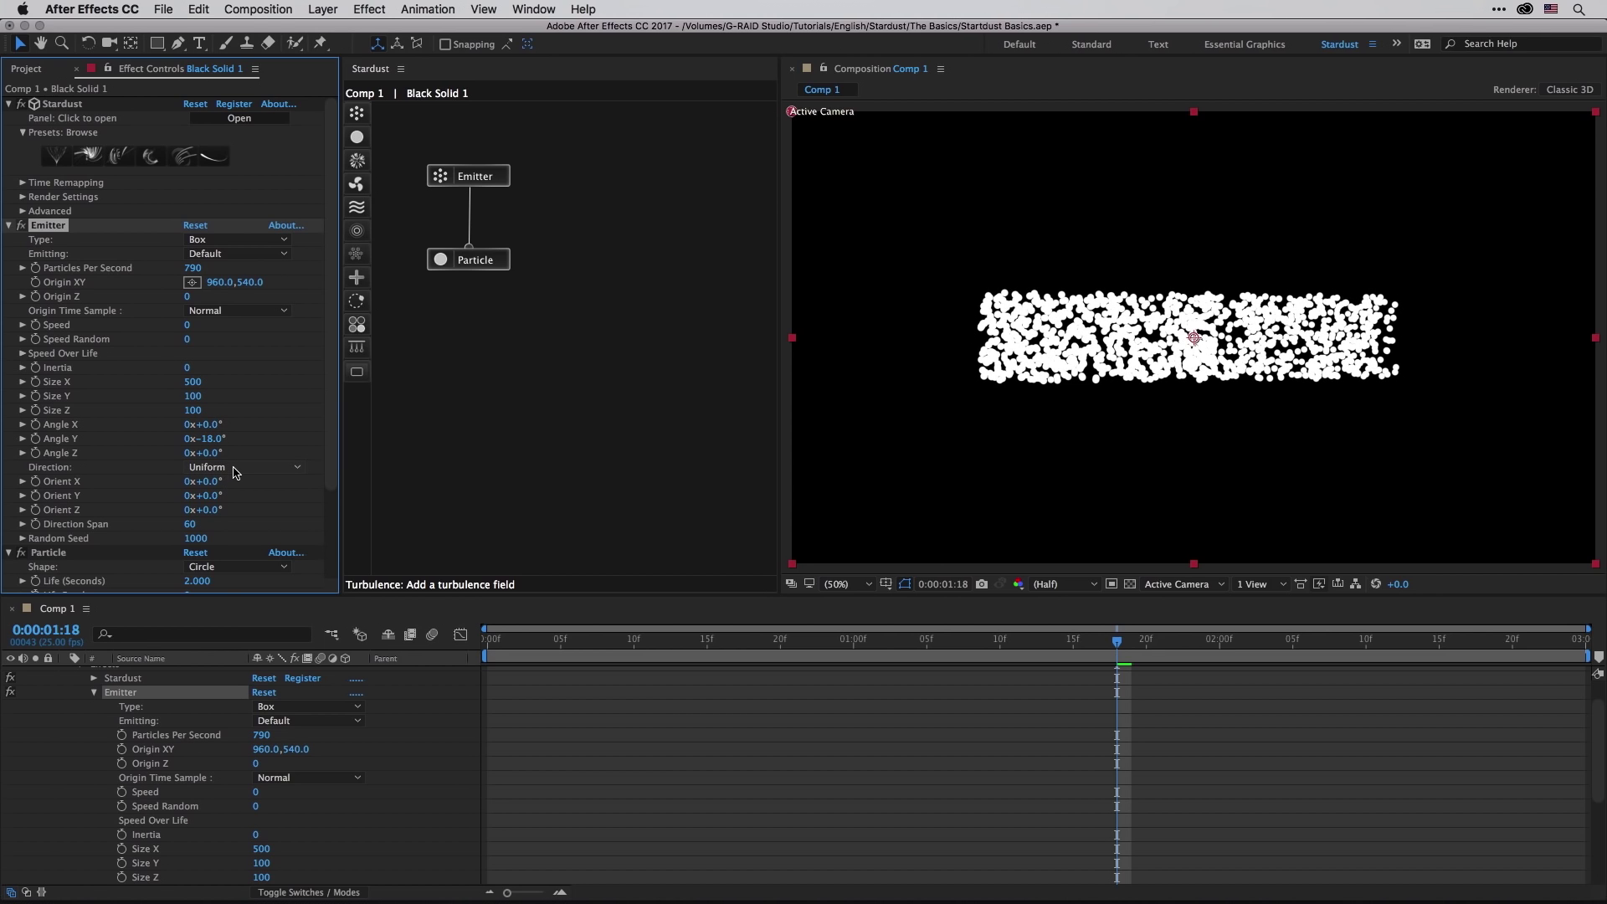
click(235, 471)
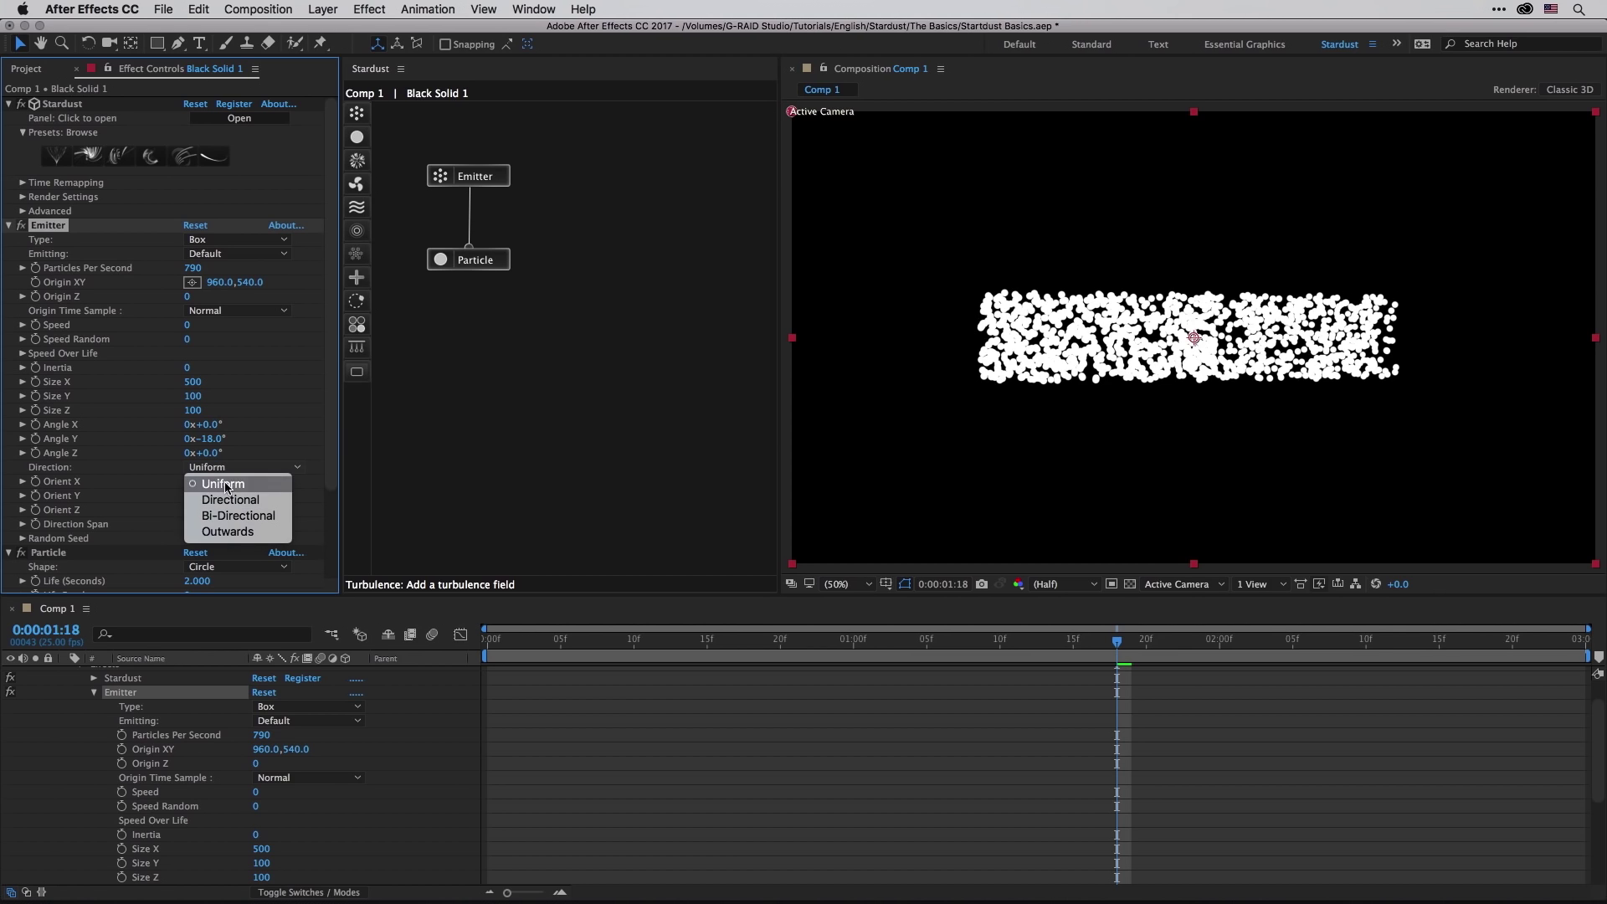
click(237, 415)
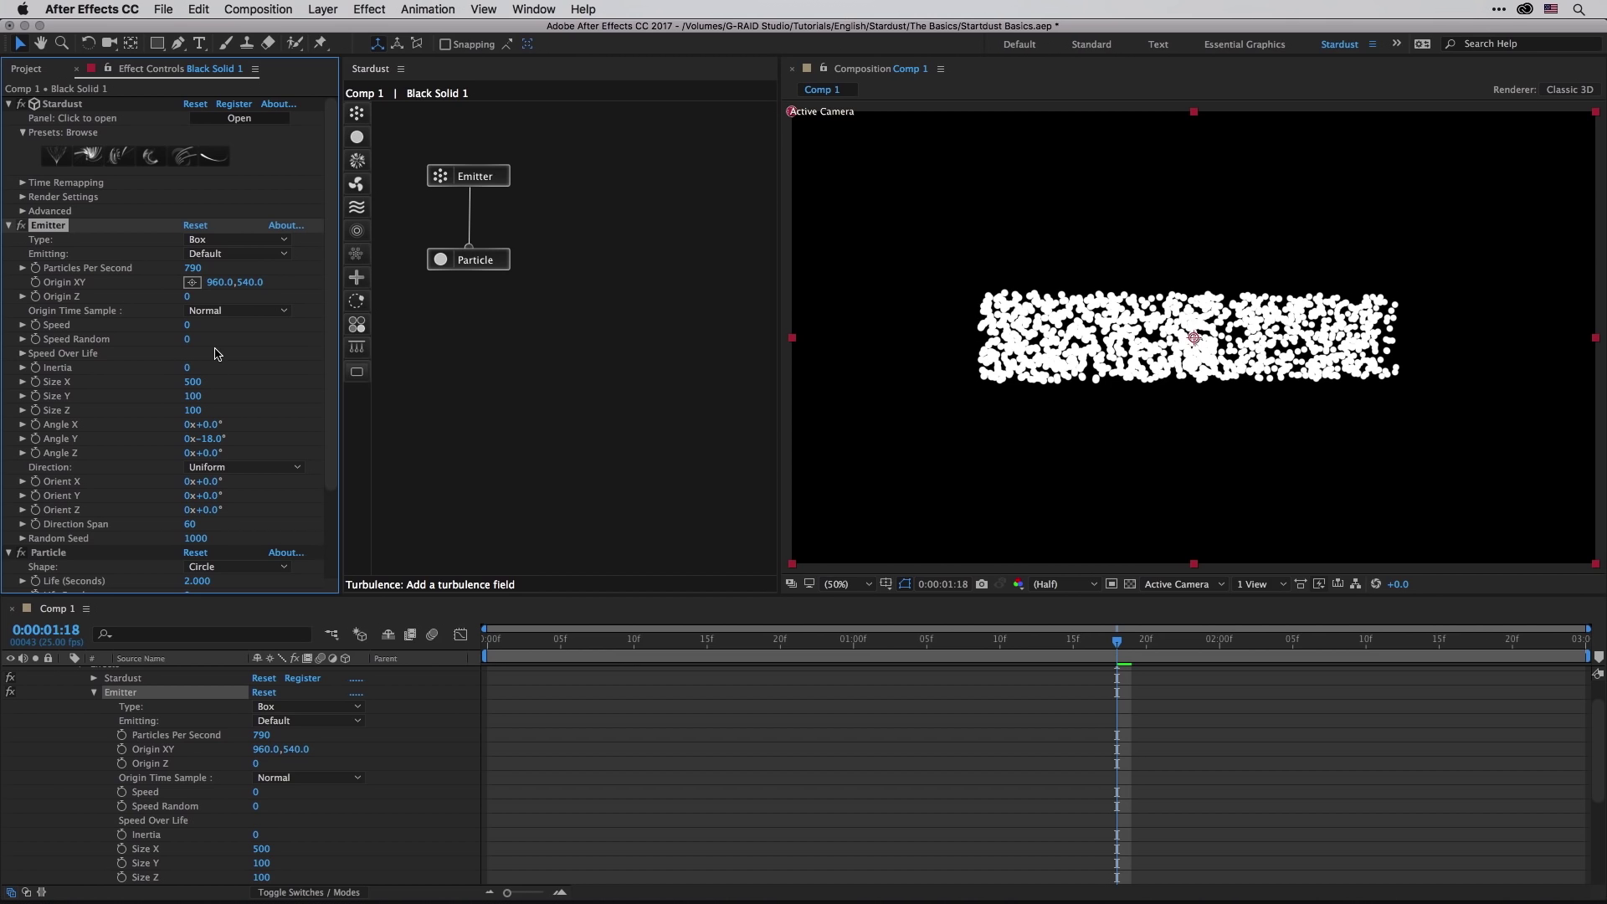
Step: Set emitter Speed to 120 and particle Direction to Outwards
drag(186, 330, 193, 324)
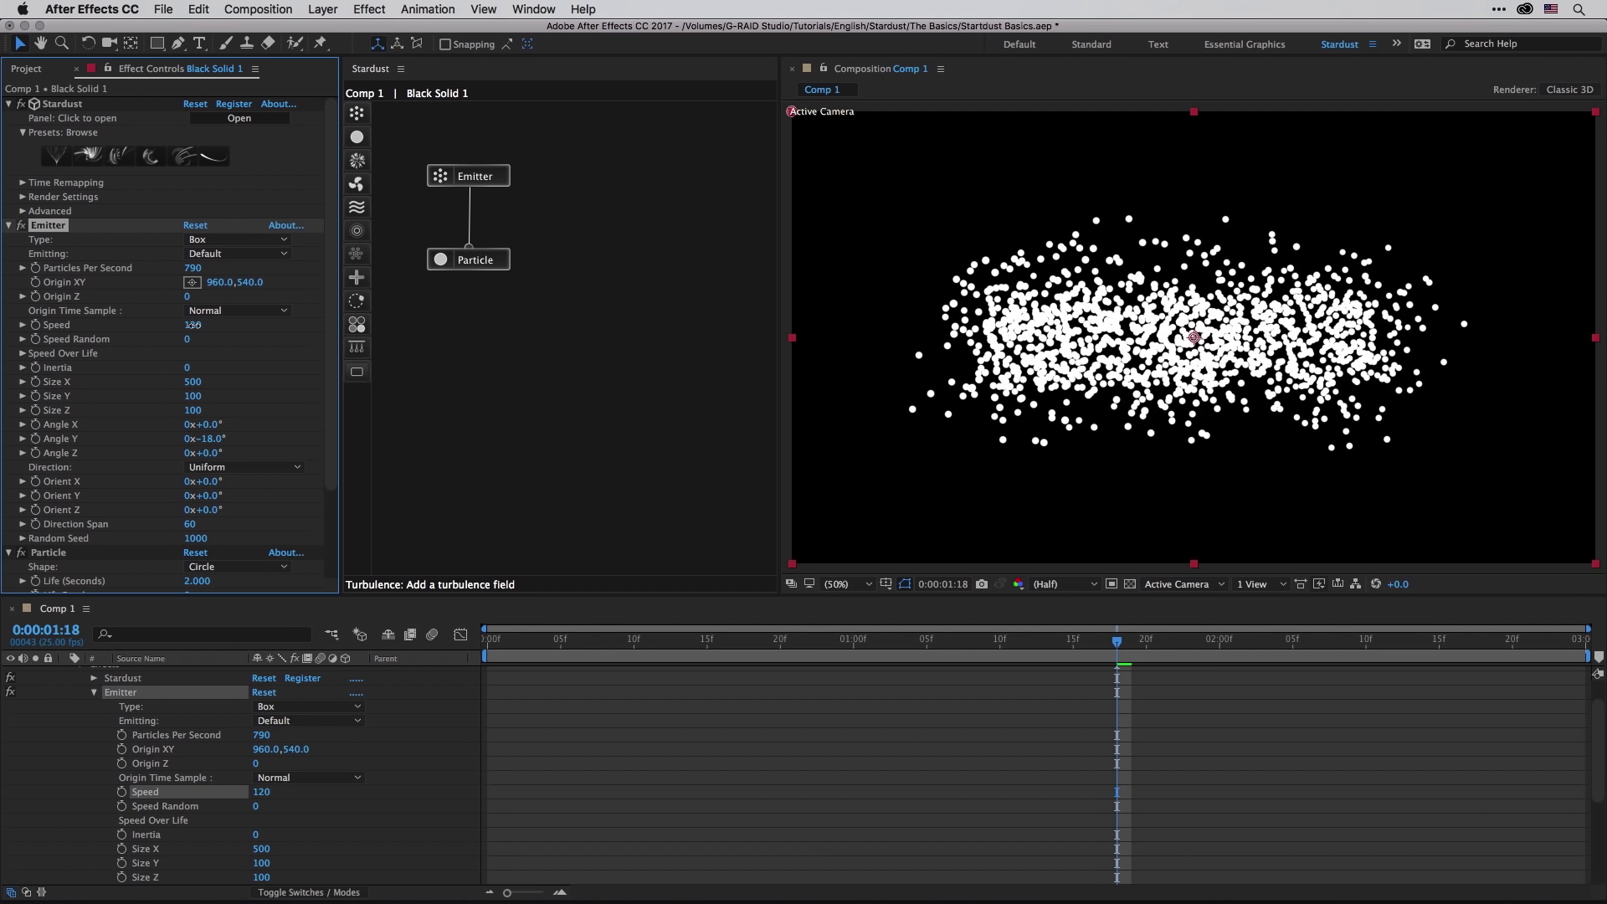
click(256, 472)
click(257, 500)
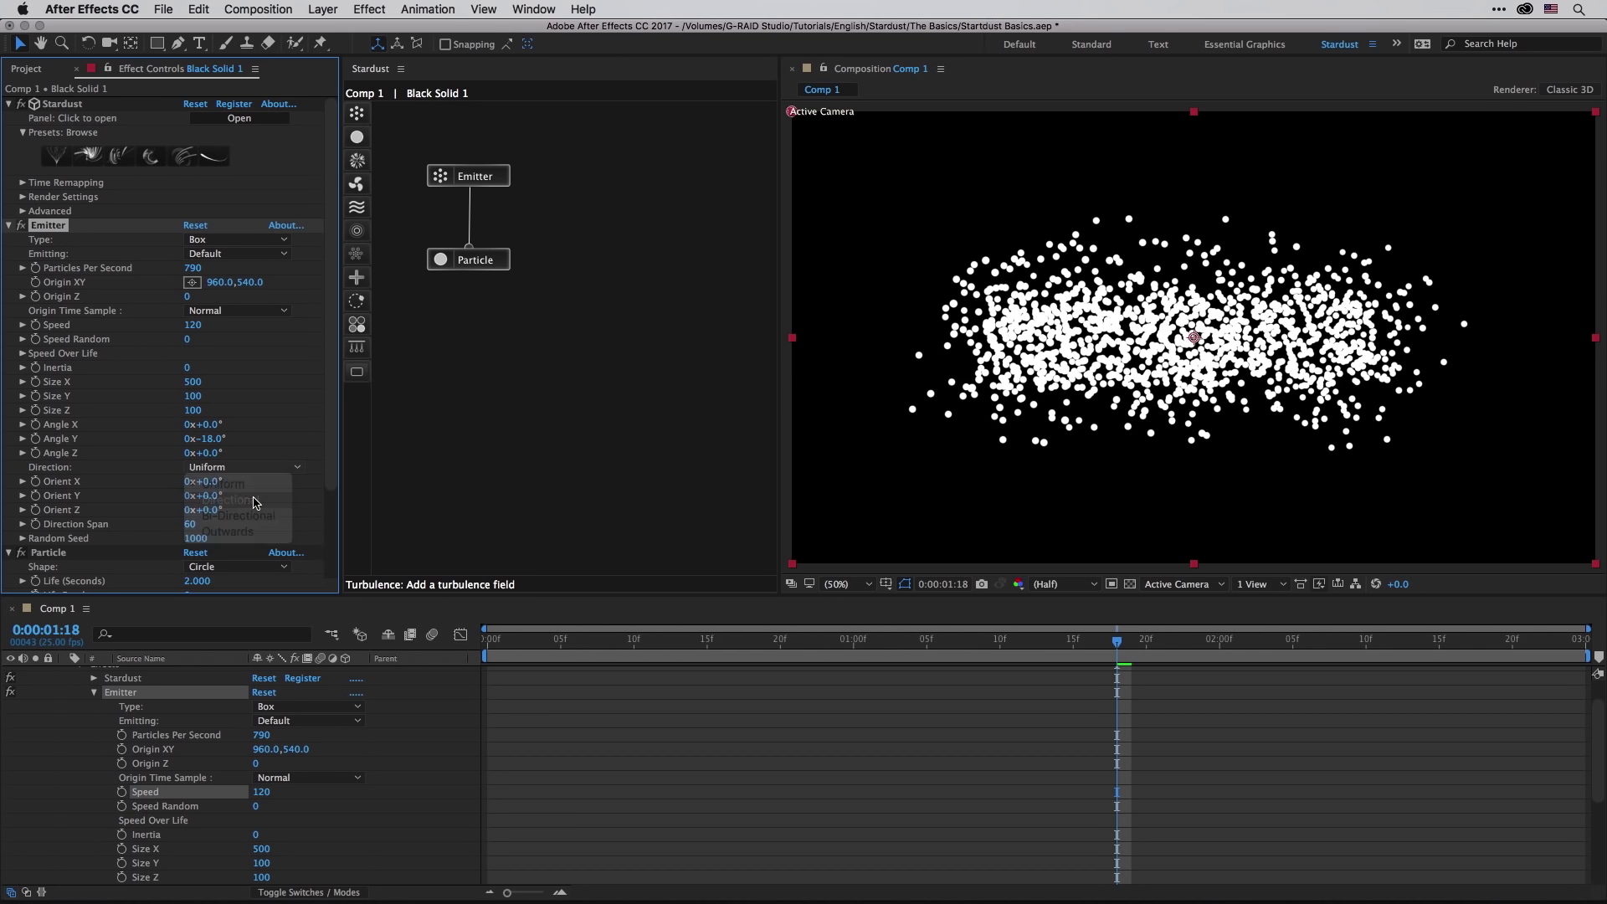
click(248, 471)
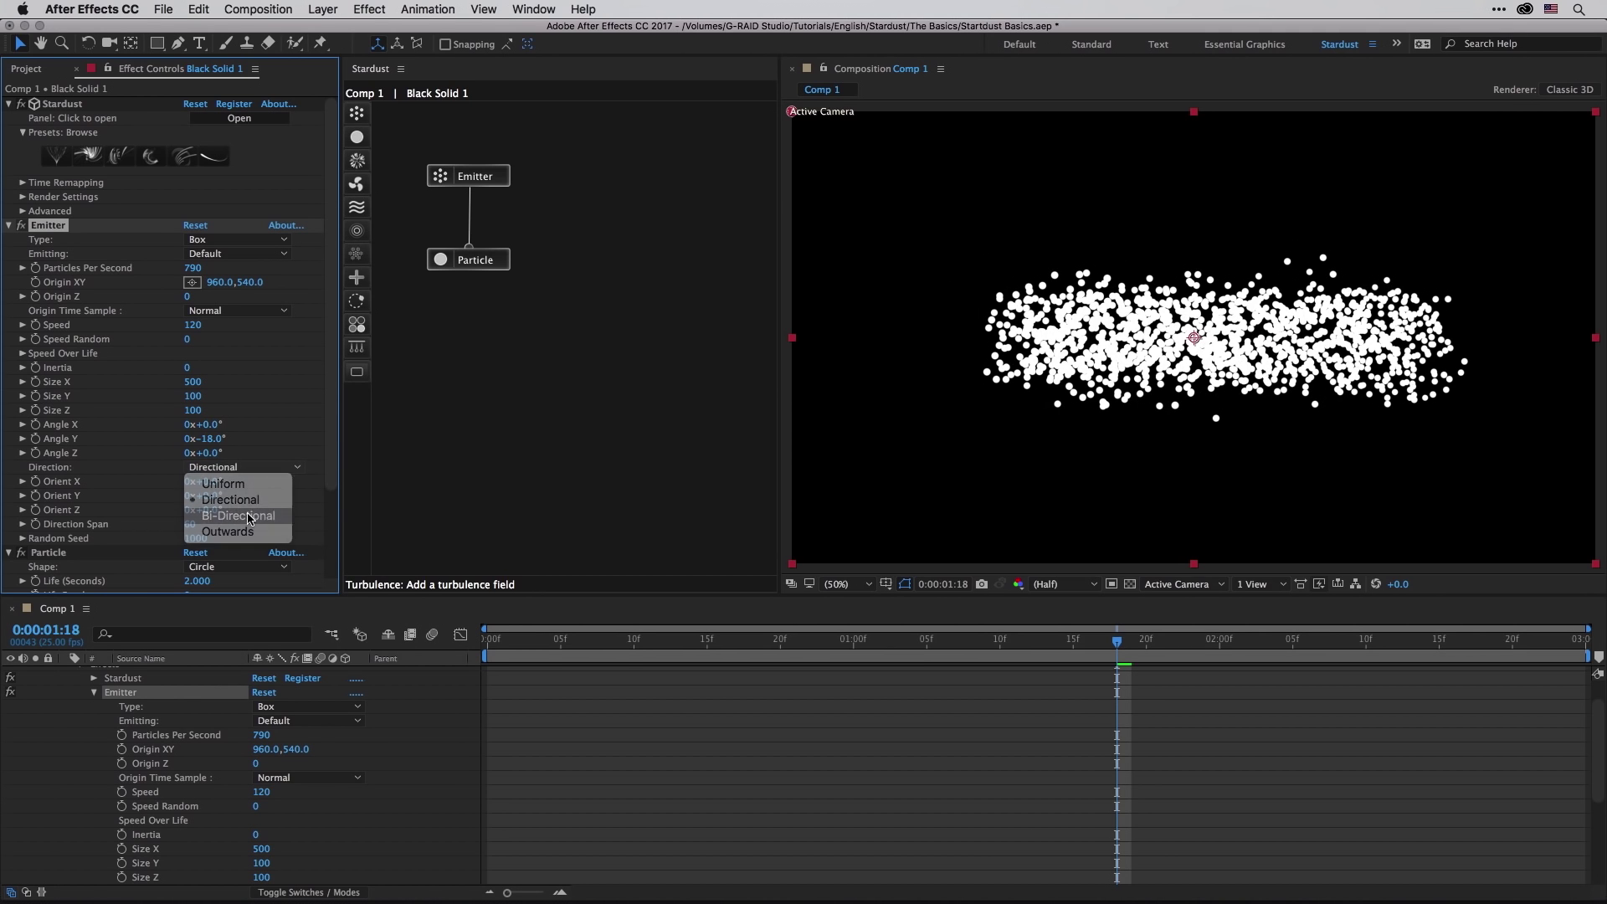
click(244, 516)
click(248, 469)
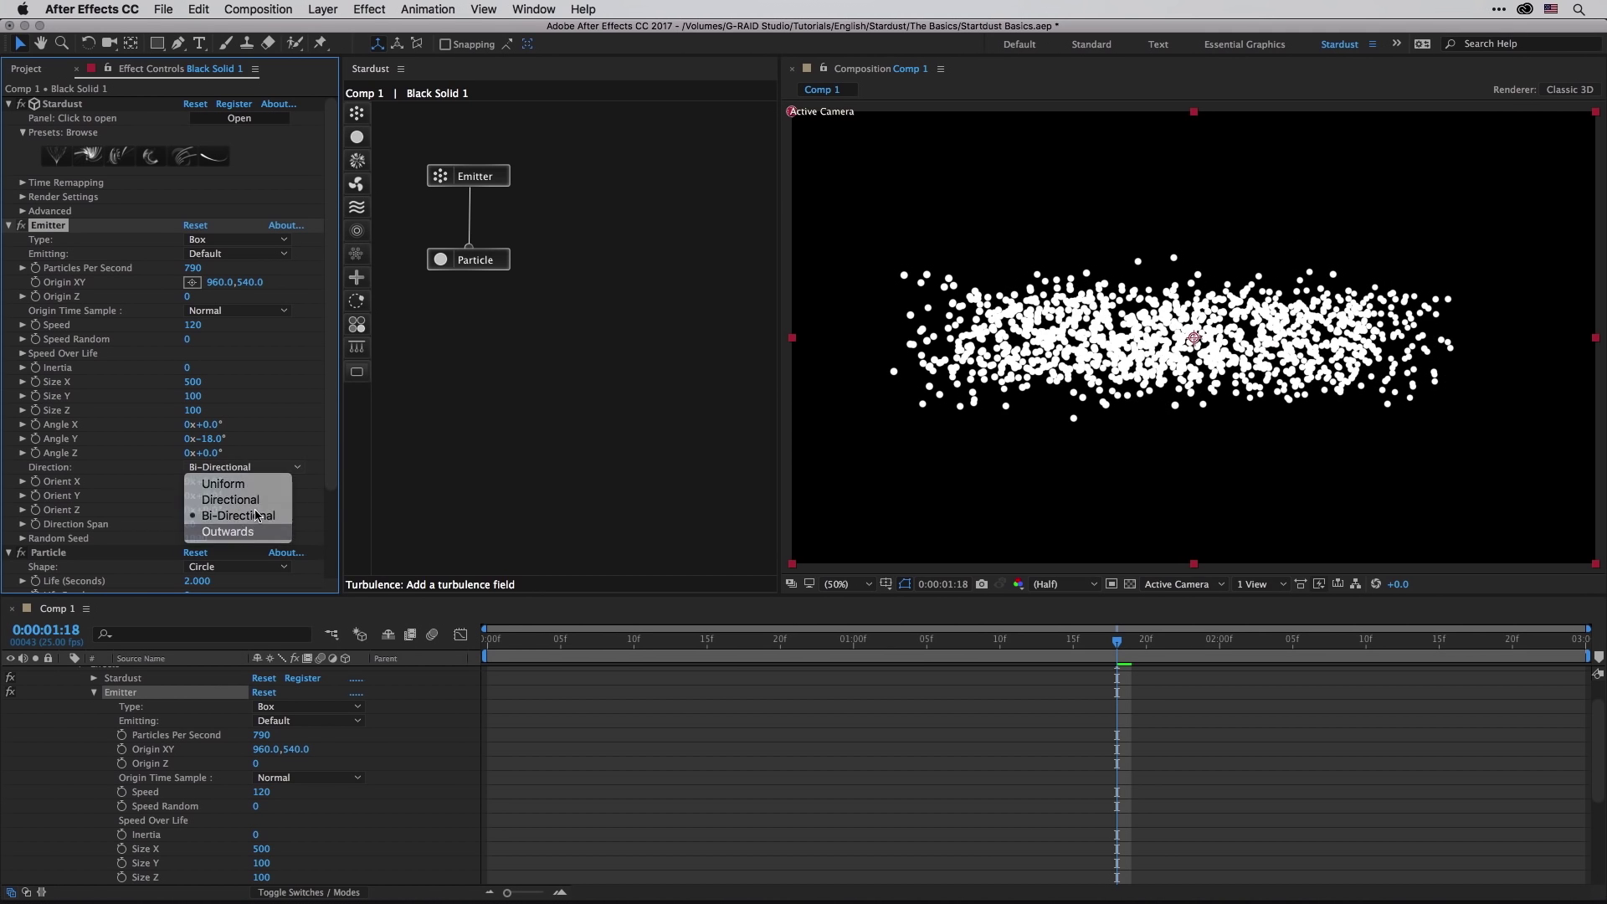
click(248, 532)
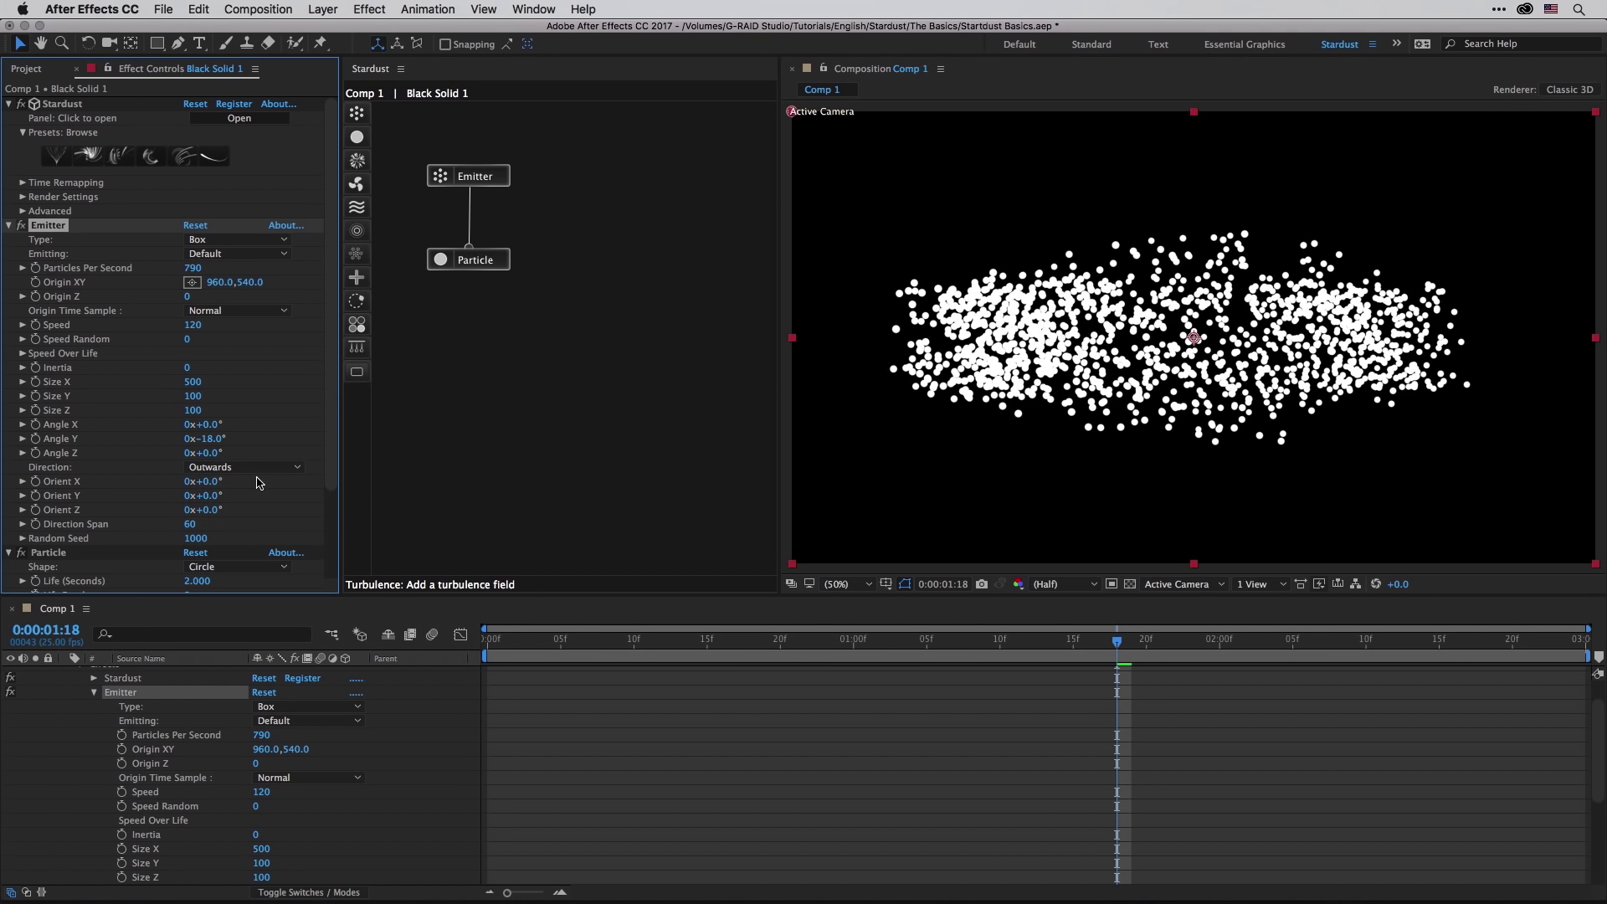
Step: Replace the emitter with the Nodes > Emitters Text preset and start a preview
click(104, 160)
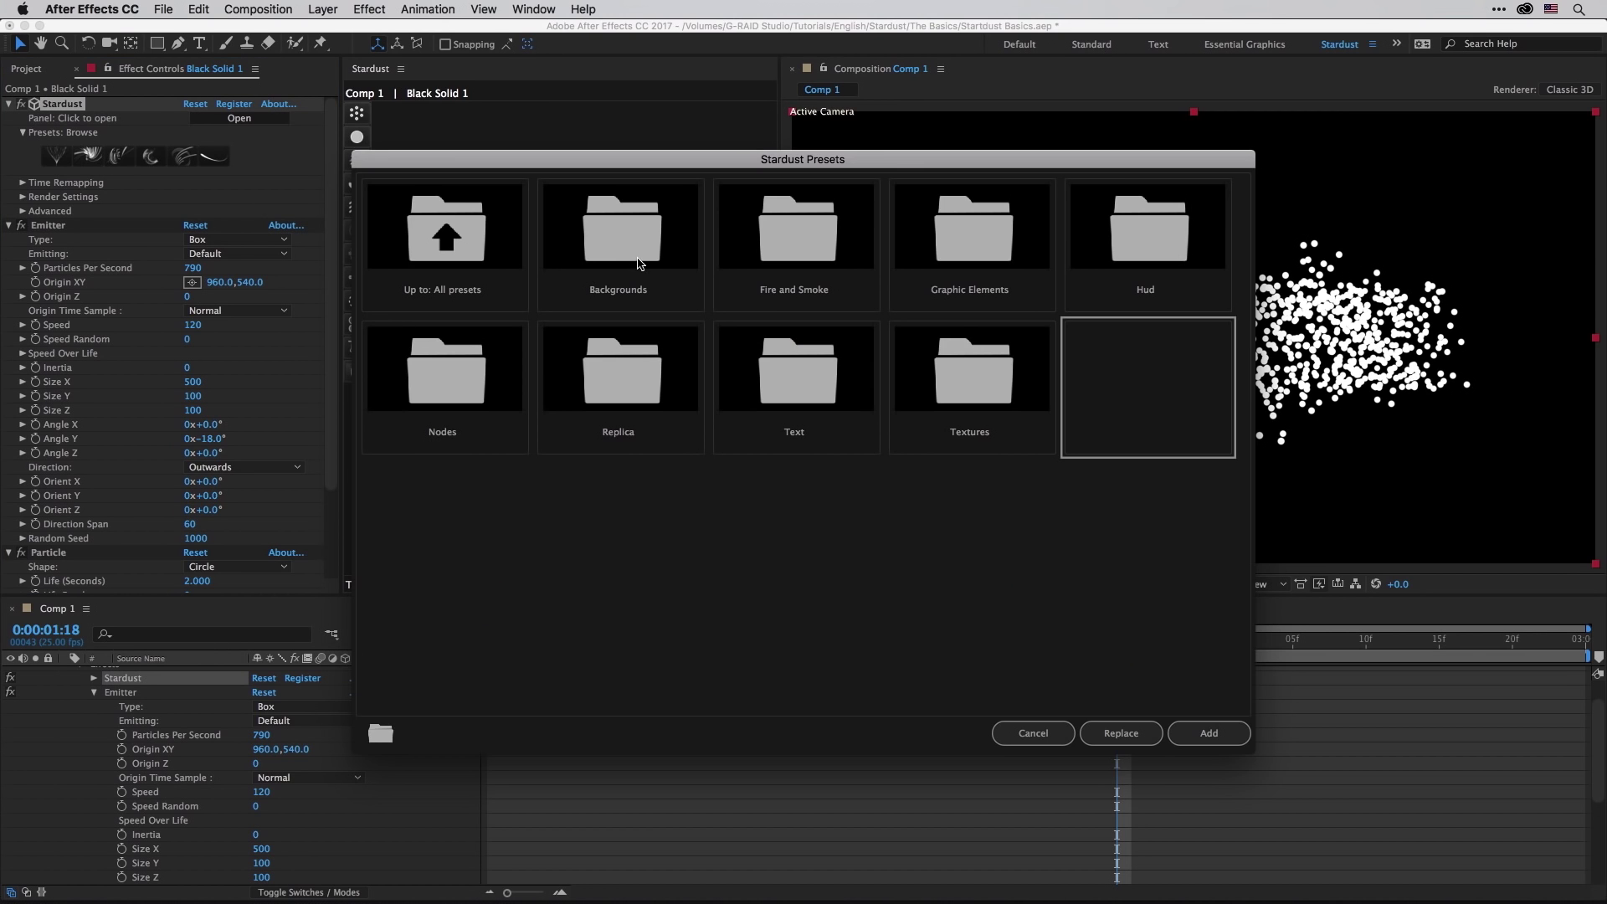
double_click(443, 374)
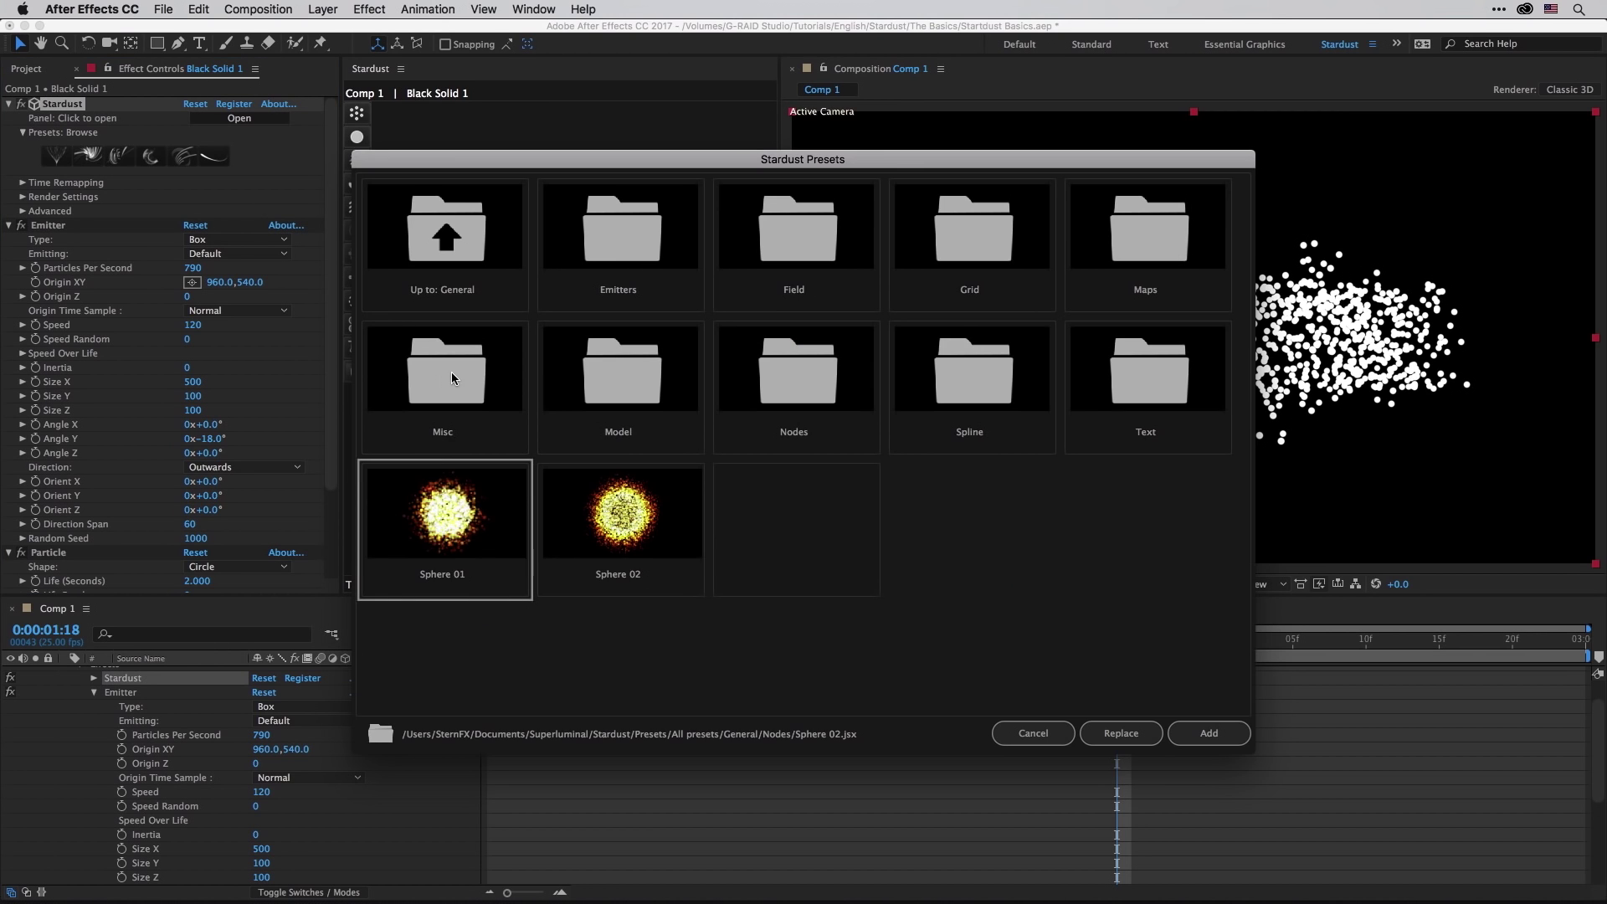
double_click(609, 228)
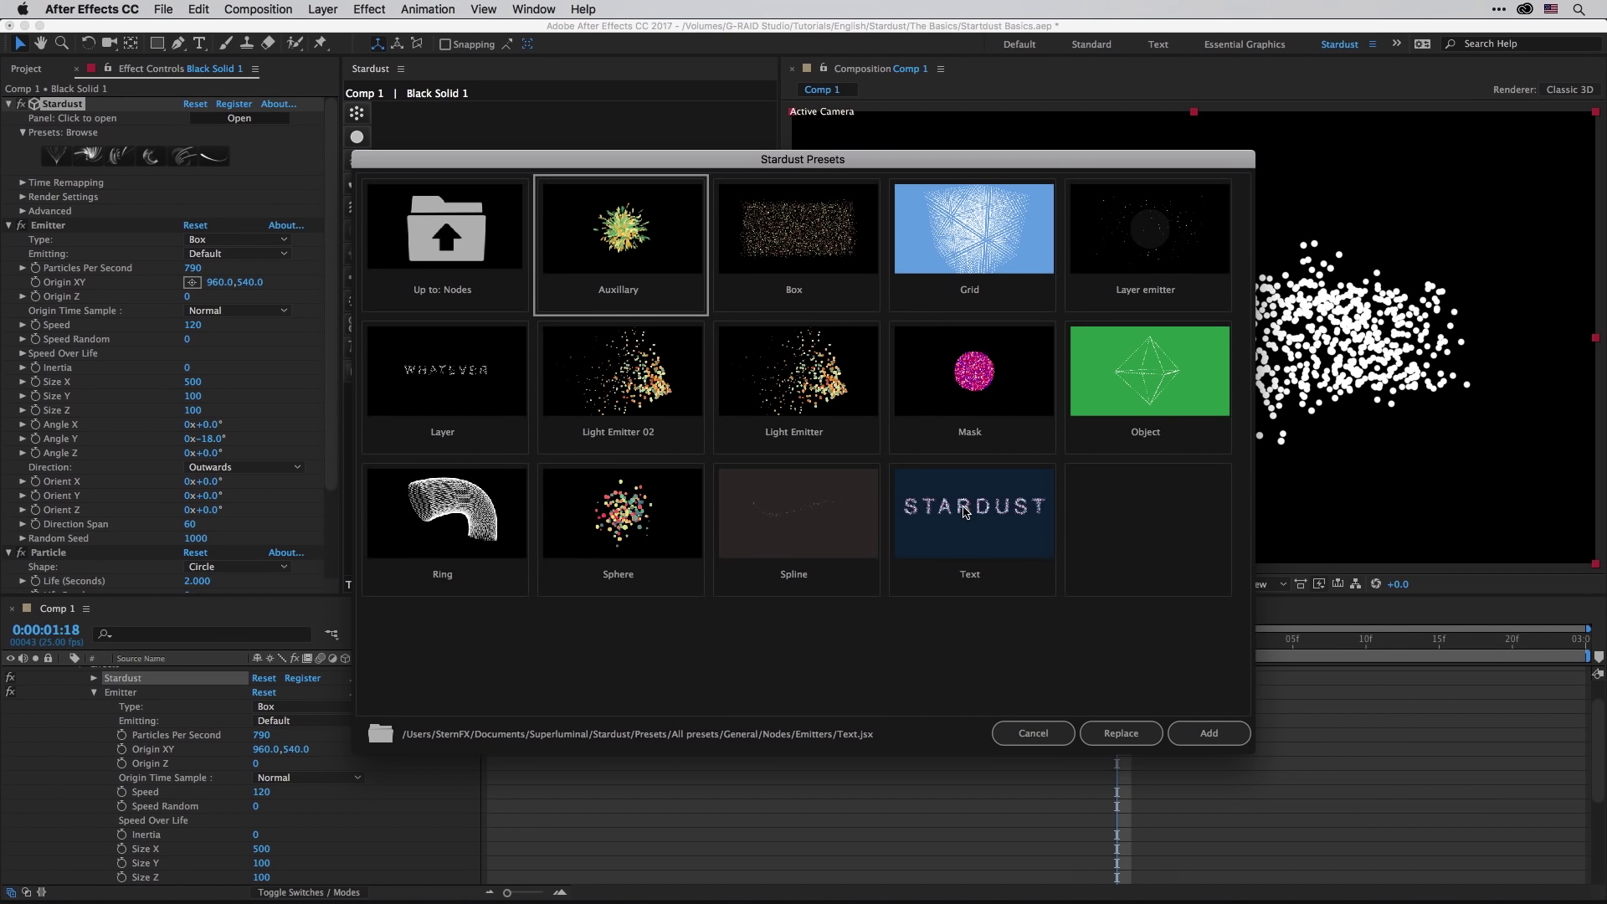
click(963, 507)
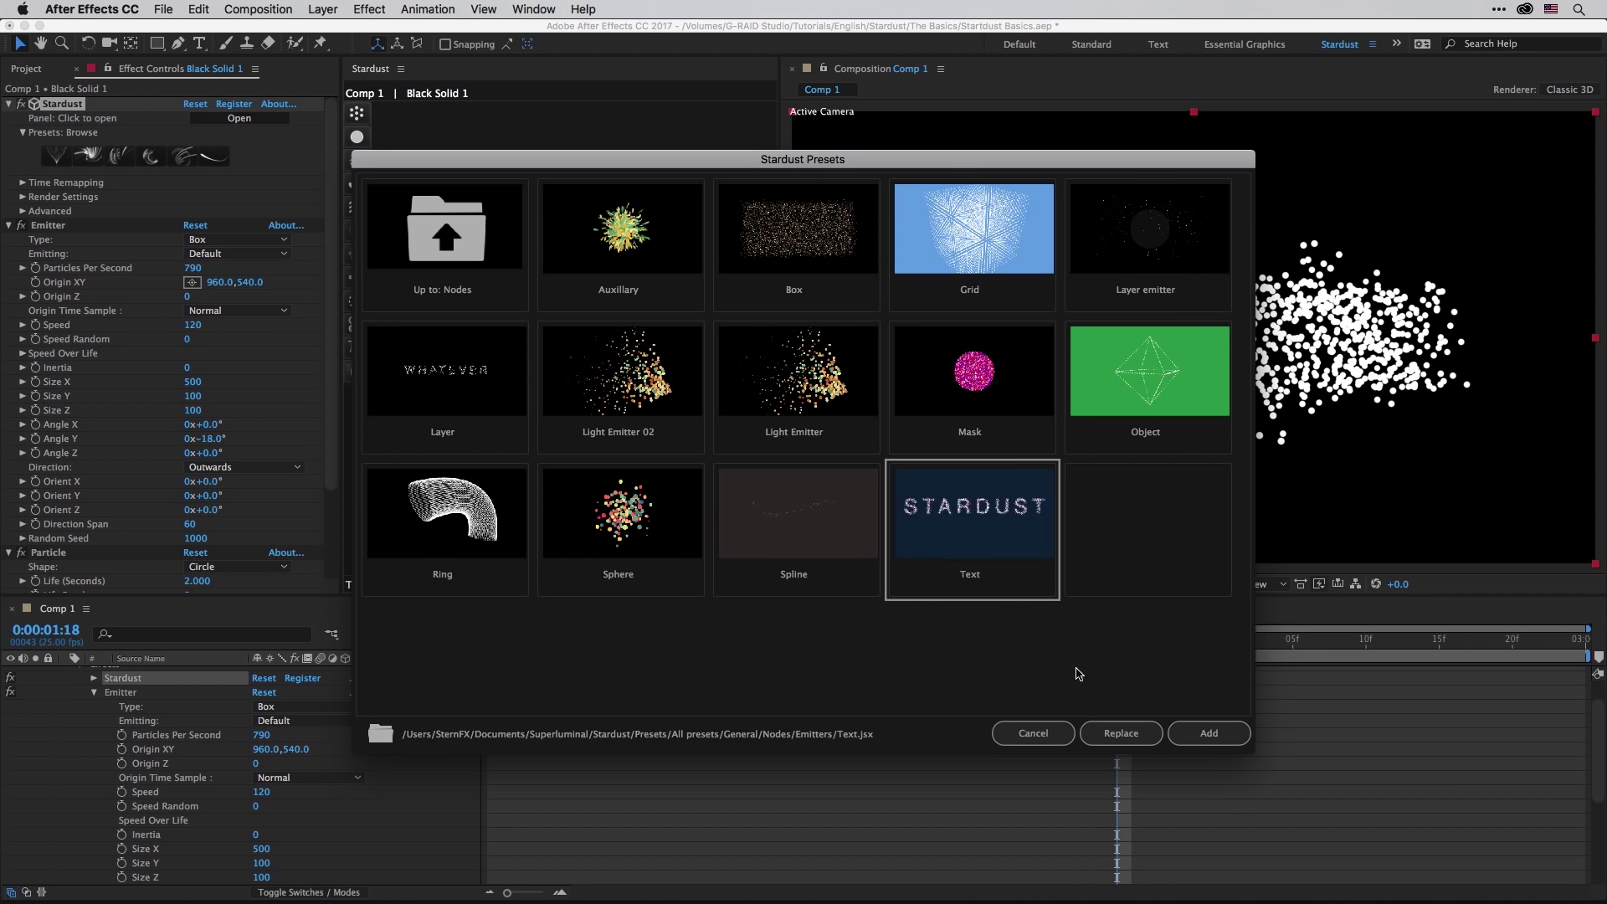
click(1122, 732)
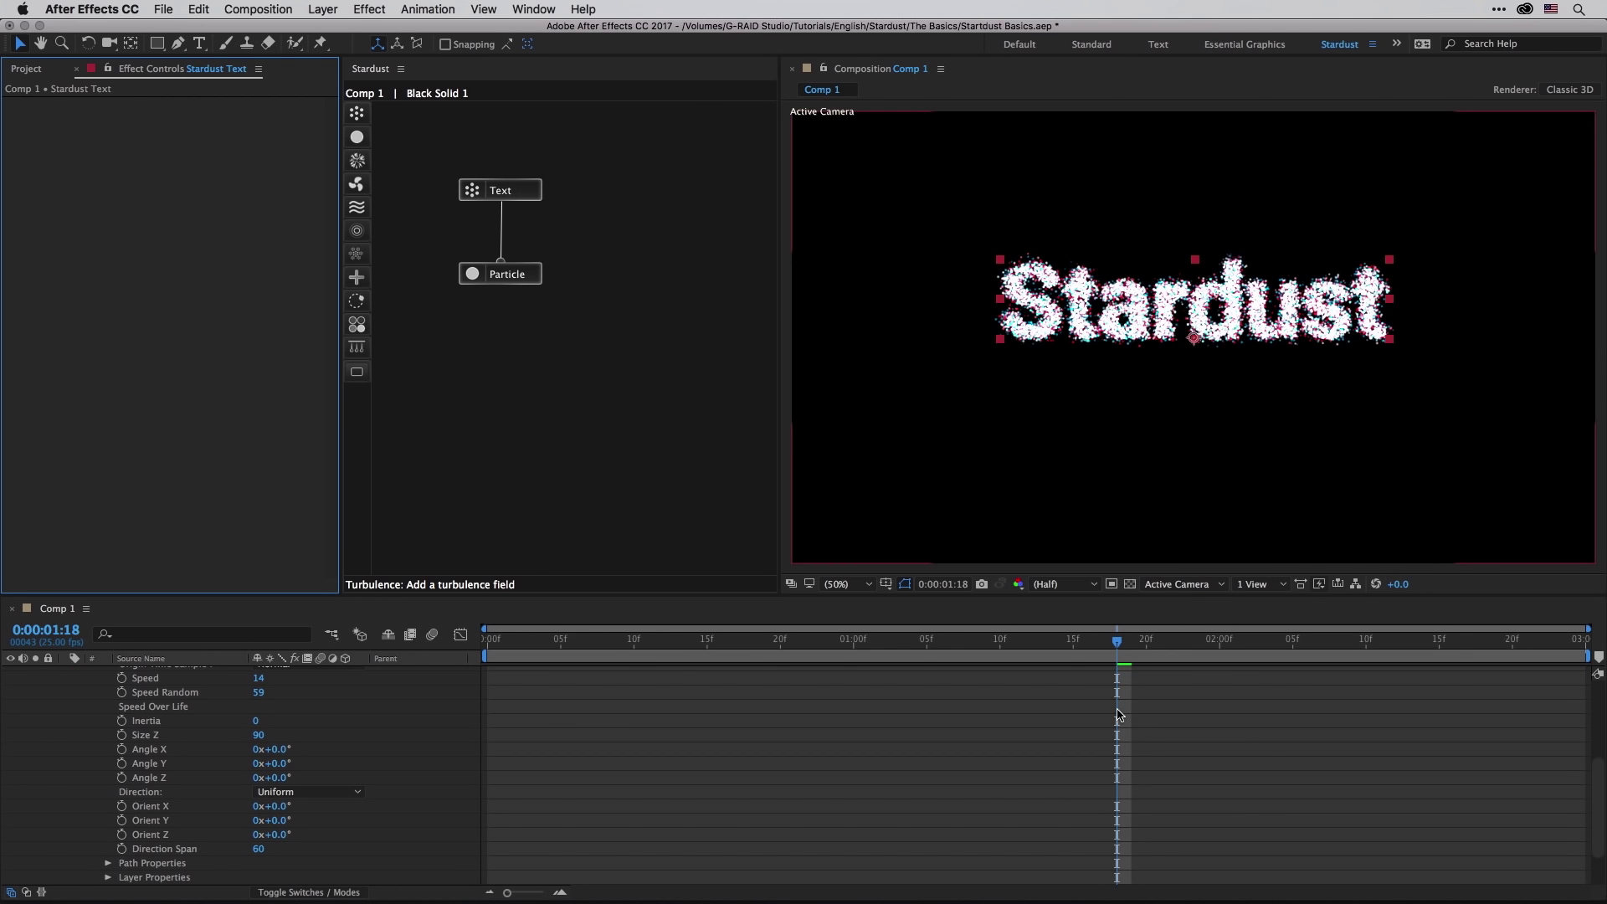
key(space)
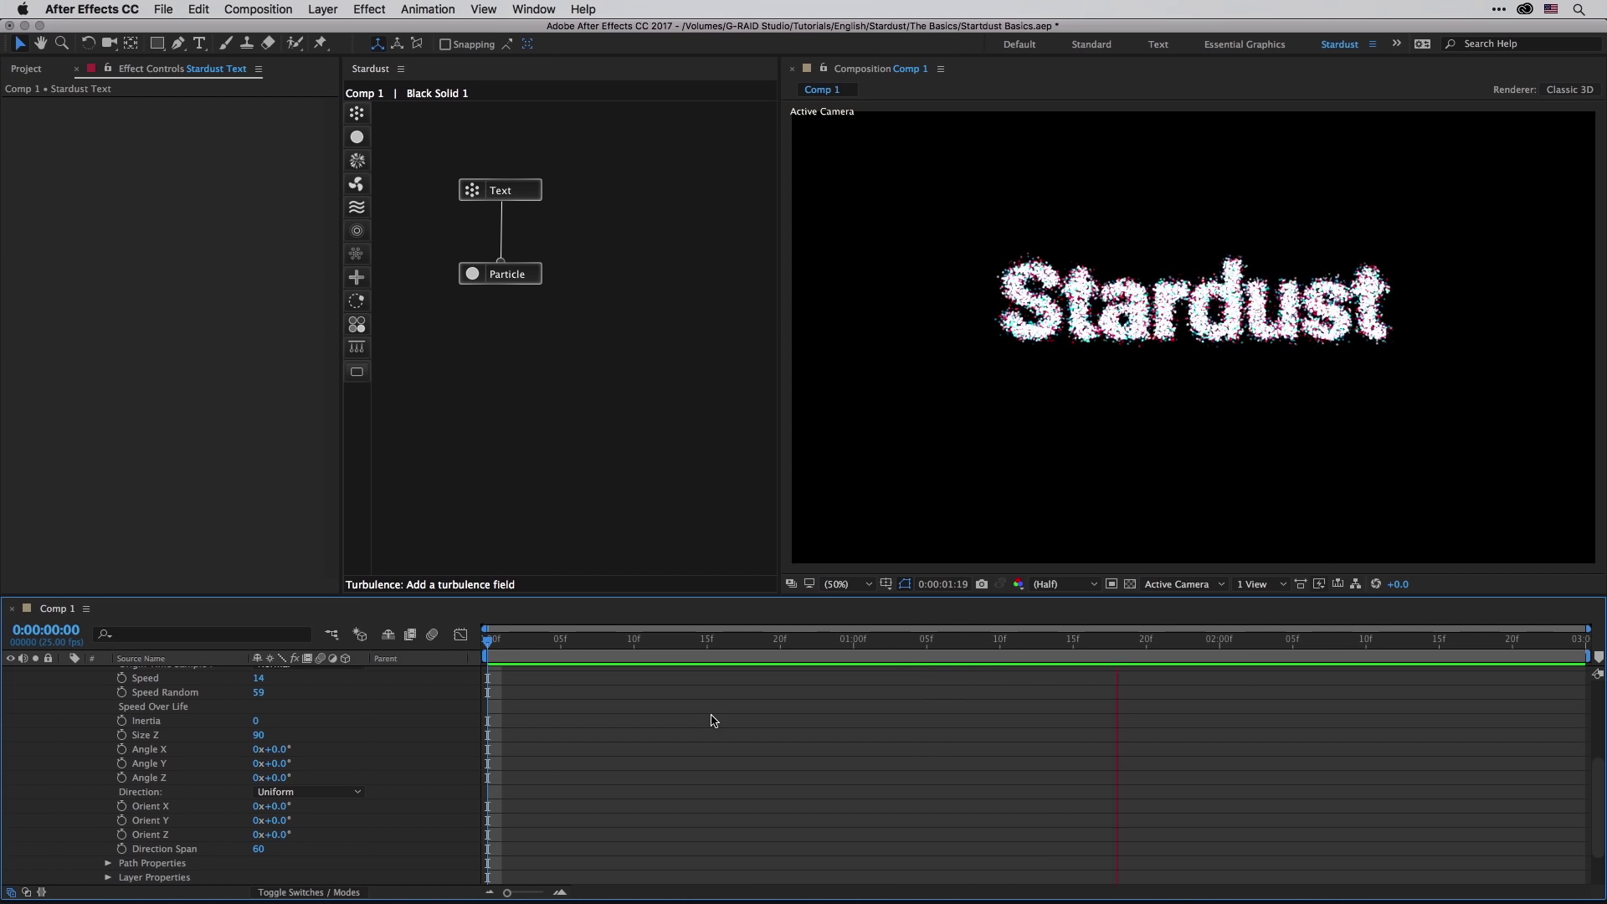
Step: Stop the preview and expand the Text emitter's Layer Properties to confirm Stardust Text is the source
key(space)
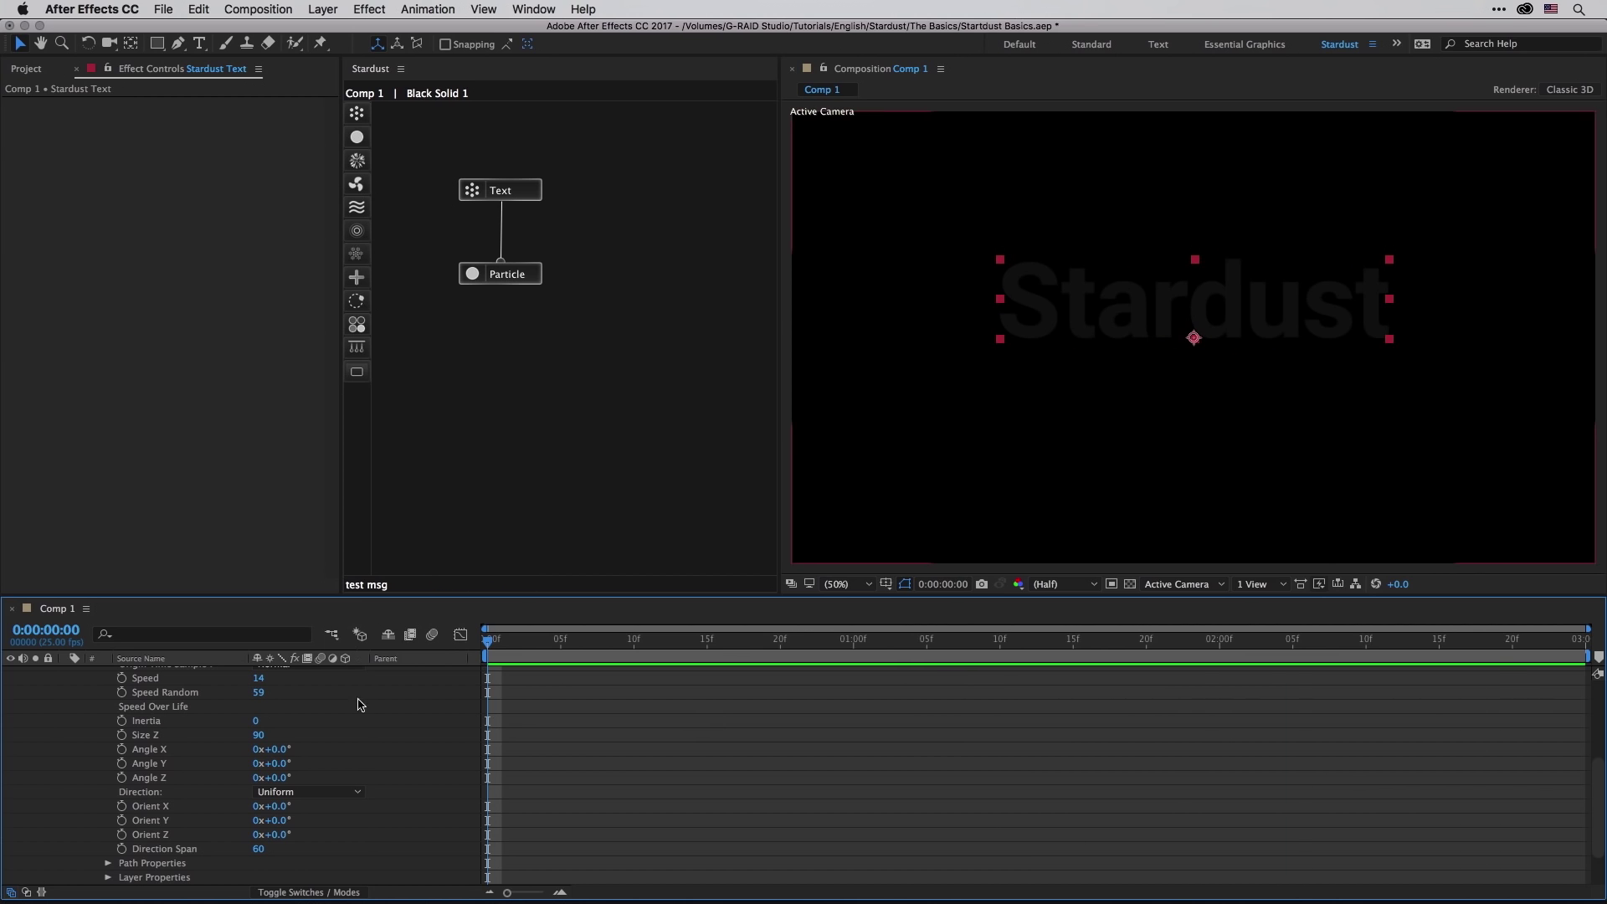
scroll(358, 707, up, 10)
click(172, 702)
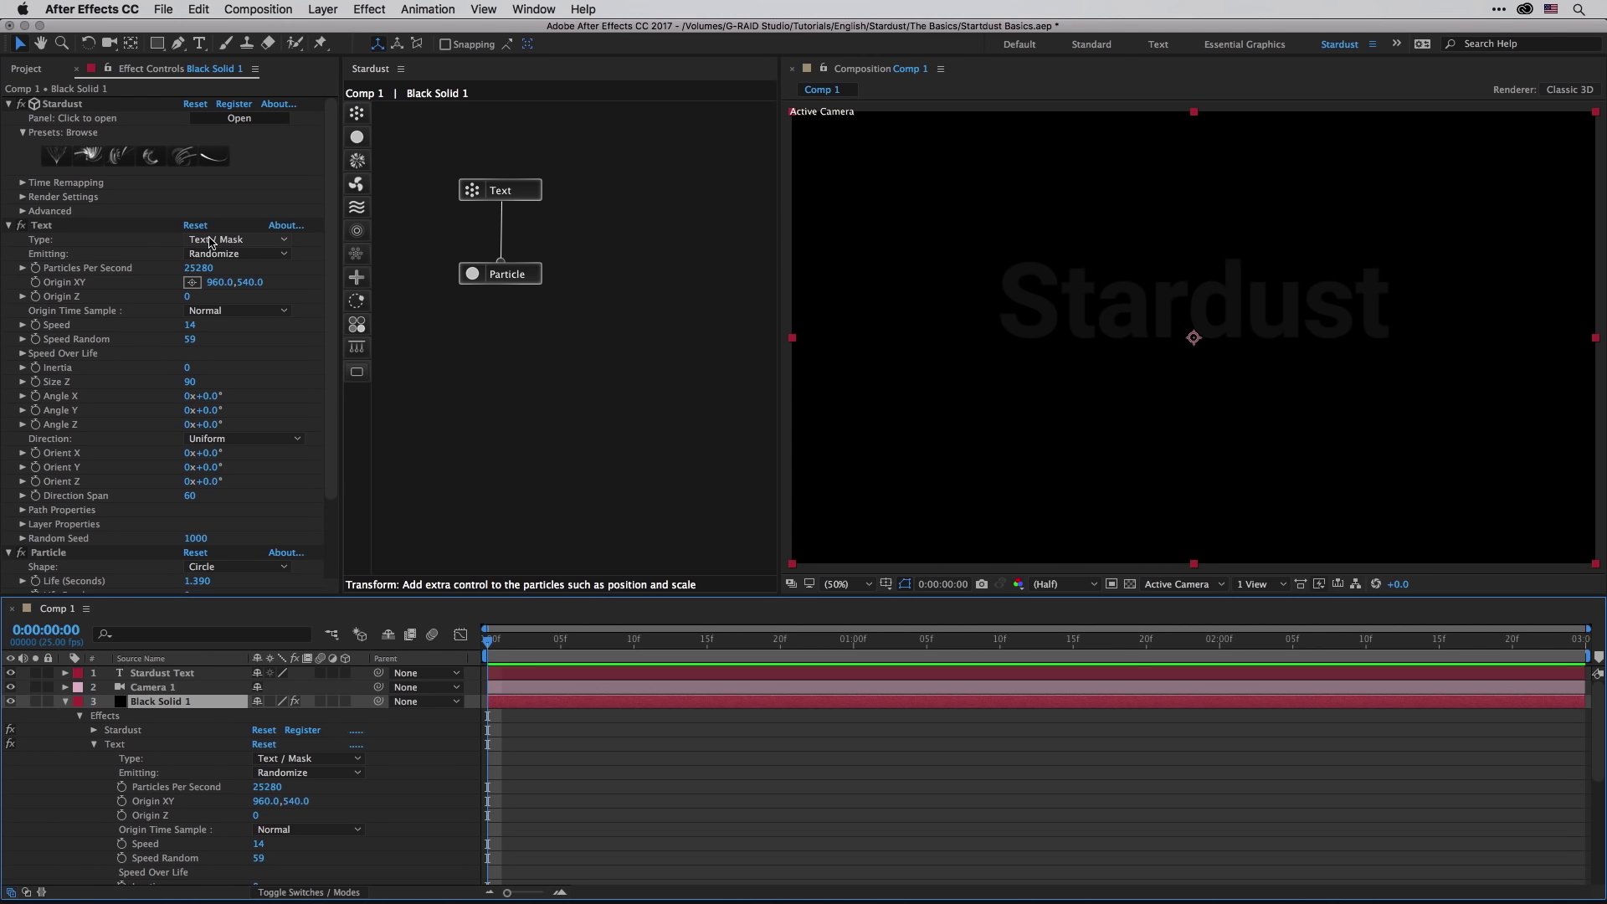
click(23, 525)
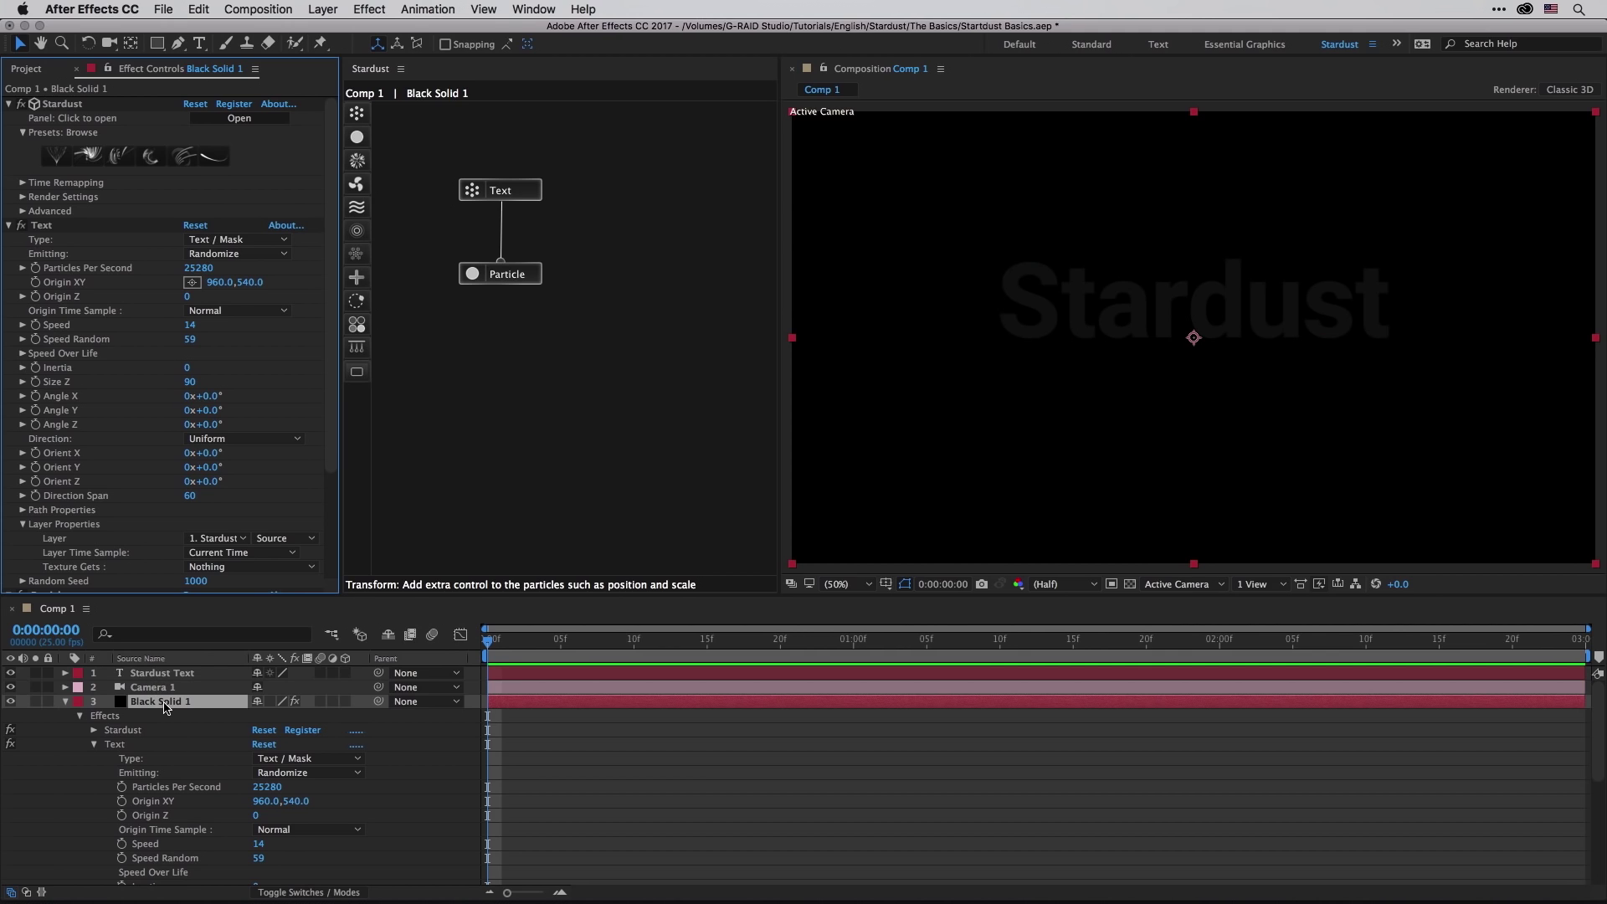
click(215, 557)
click(212, 500)
click(138, 675)
Step: Change the text to 'After' and 'Effects' on two lines with wider leading
double_click(120, 675)
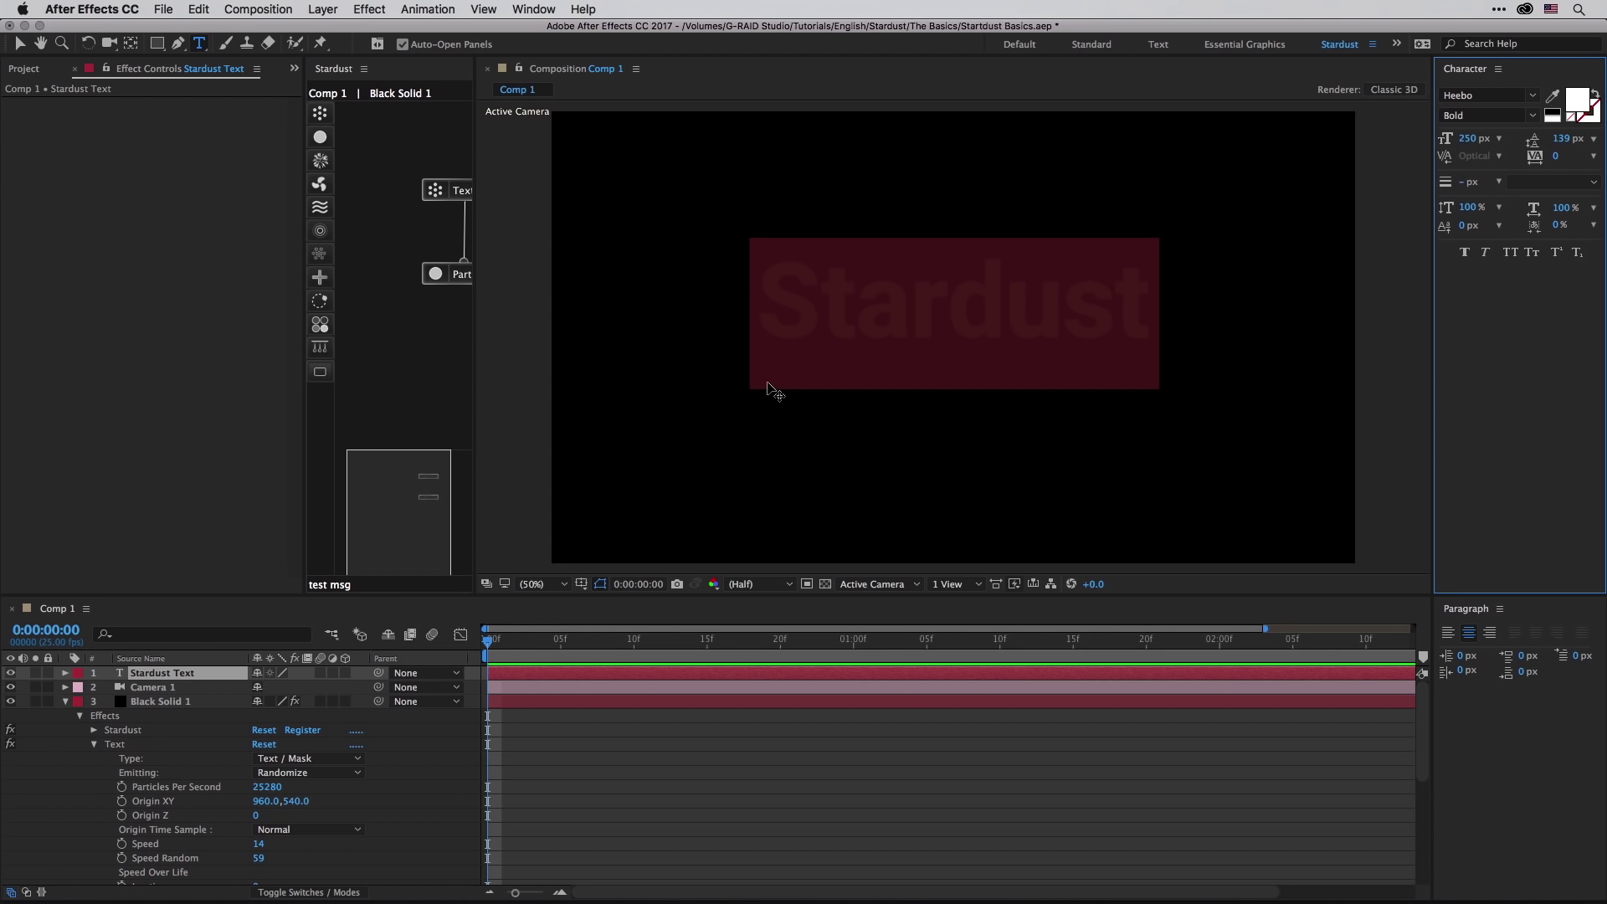
key(BackSpace)
text(After)
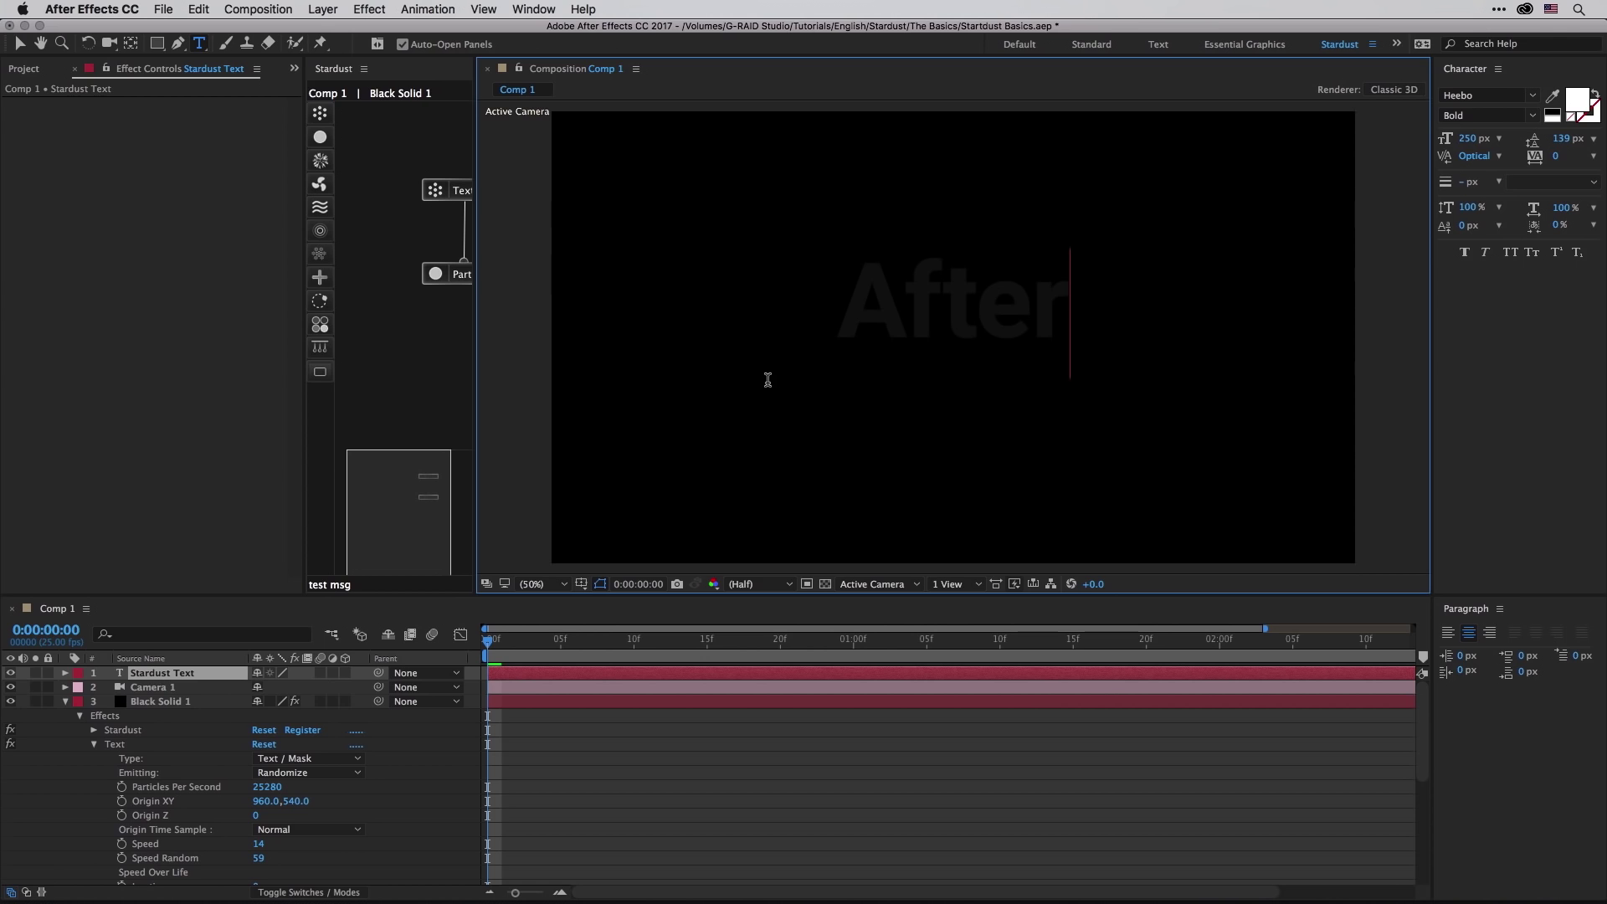
key(Return)
text(Effects)
key(super+a)
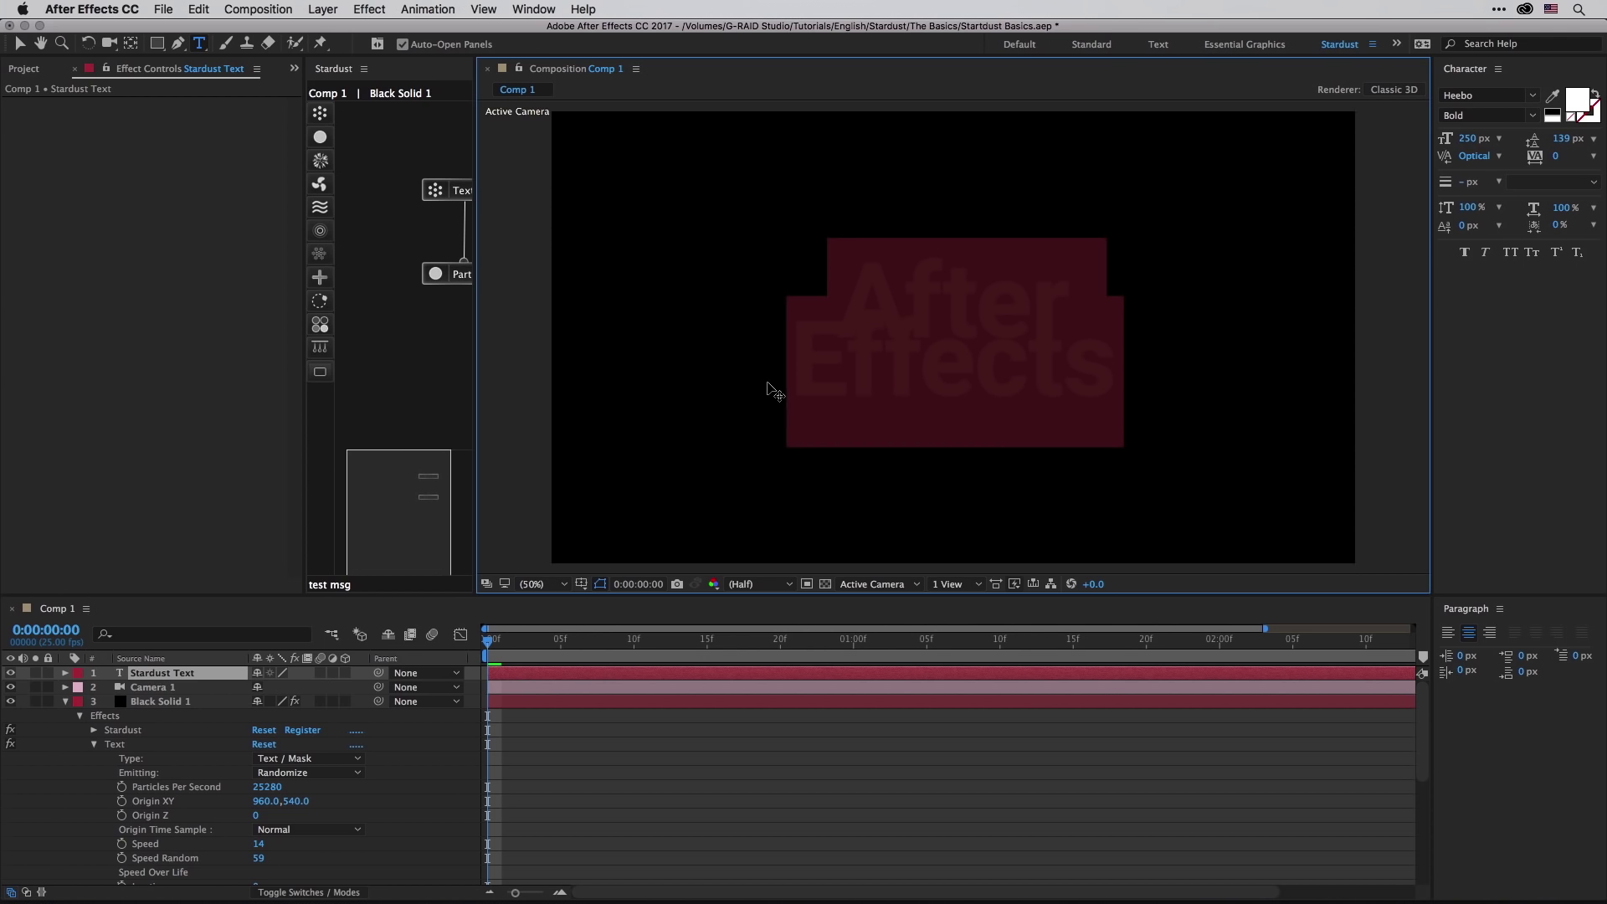
drag(1558, 138, 1582, 140)
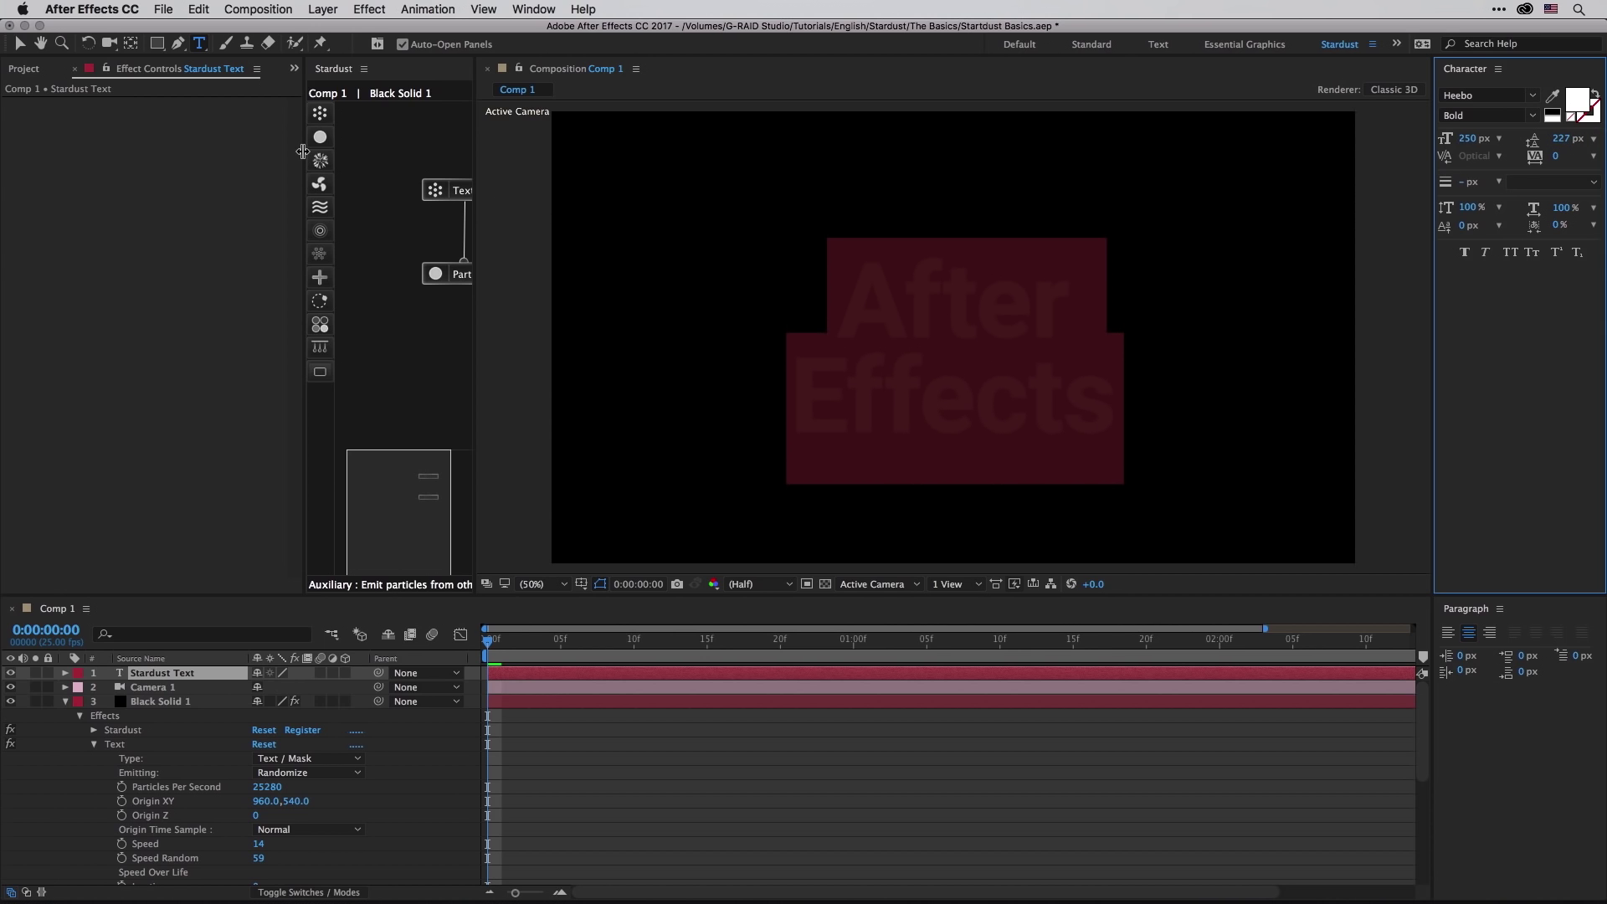
key(Escape)
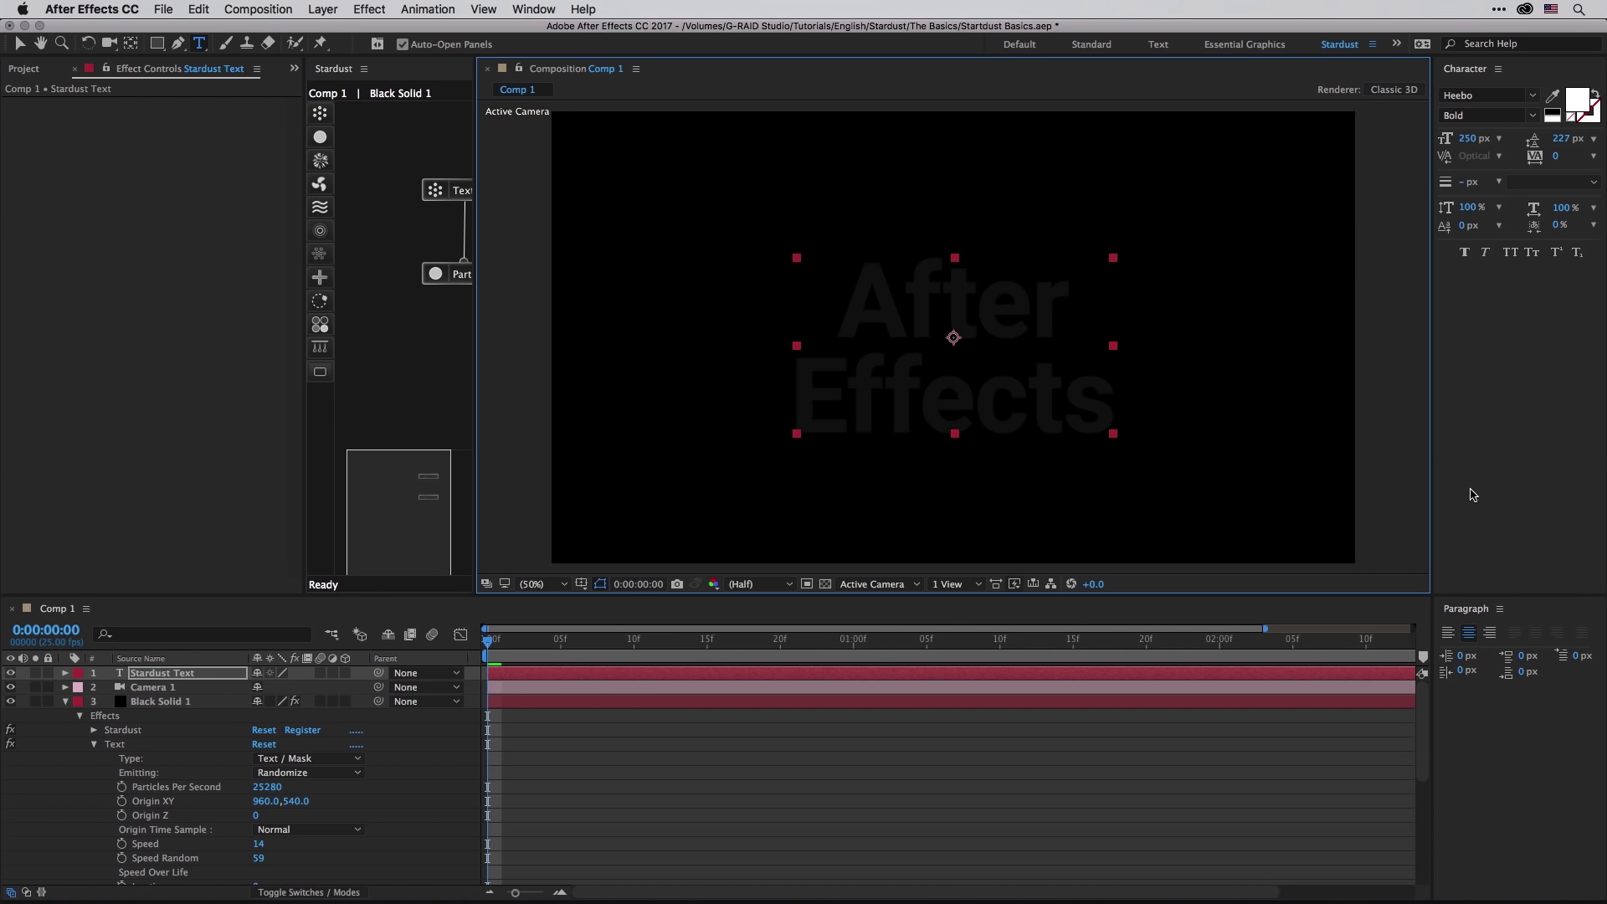
Step: Hide the Stardust Text layer so only the particle text renders at a later frame
key(super+6)
key(super+7)
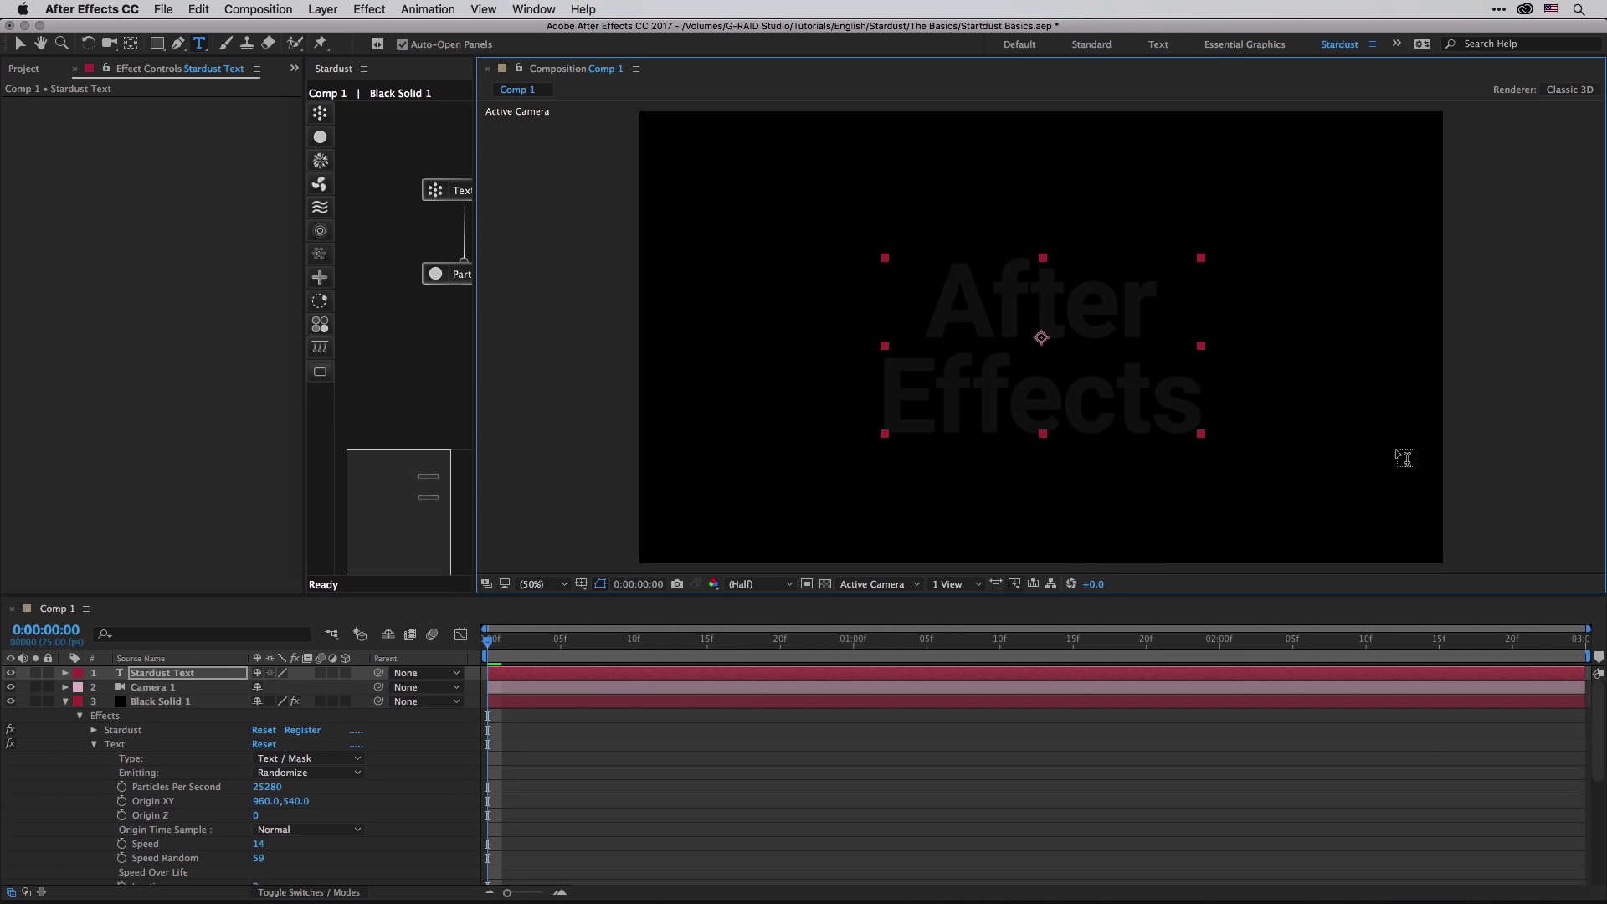
click(19, 46)
drag(506, 643, 1204, 647)
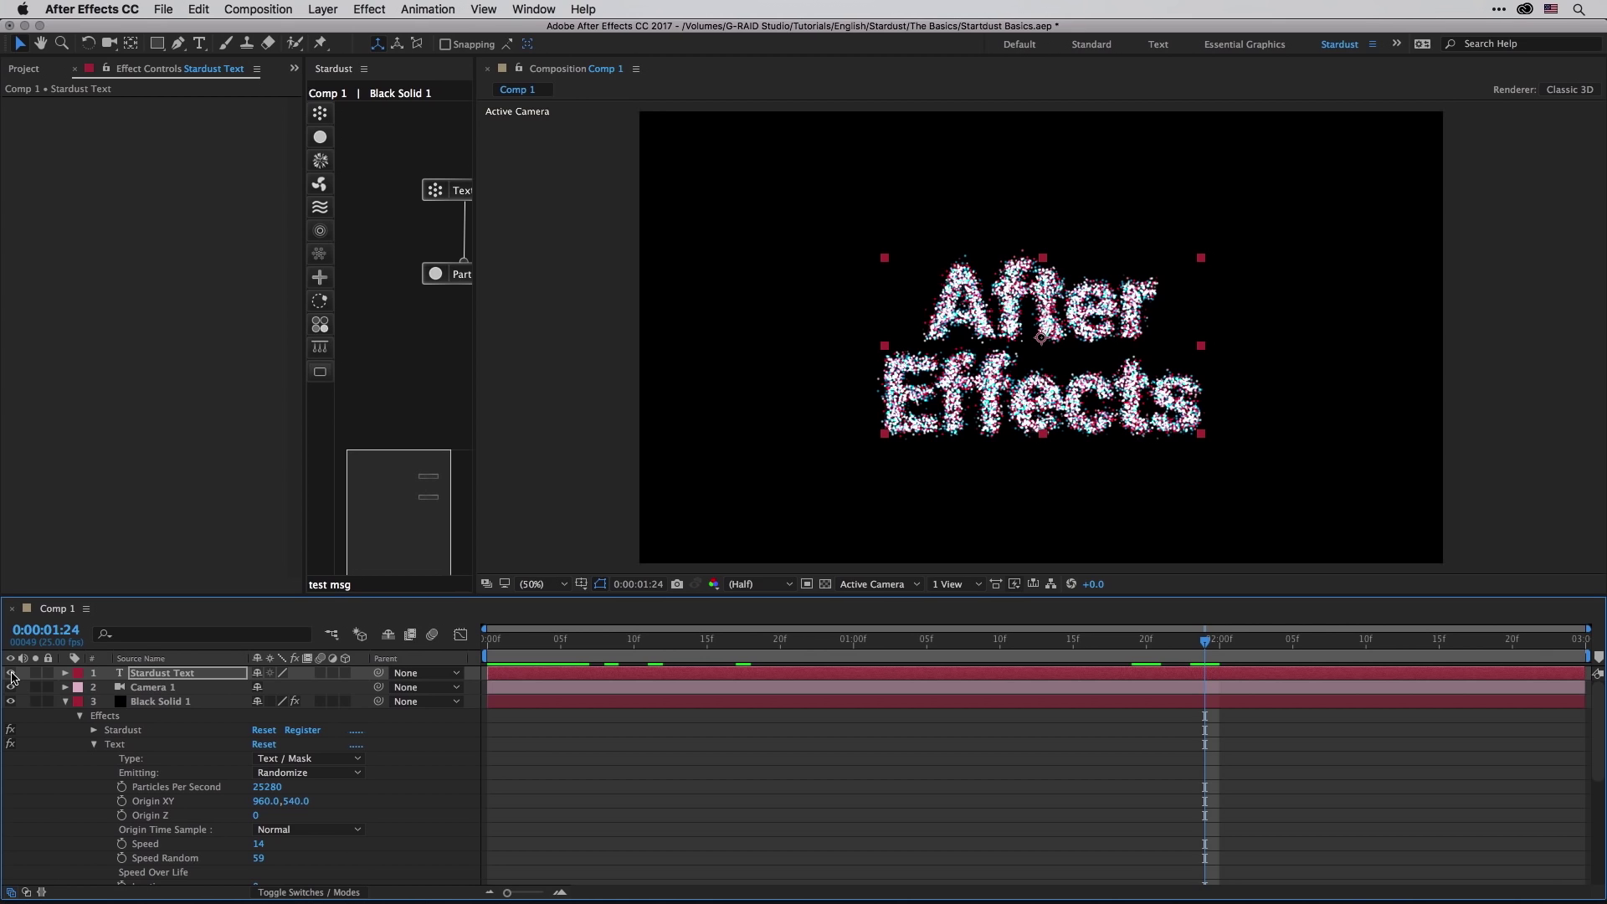
click(10, 674)
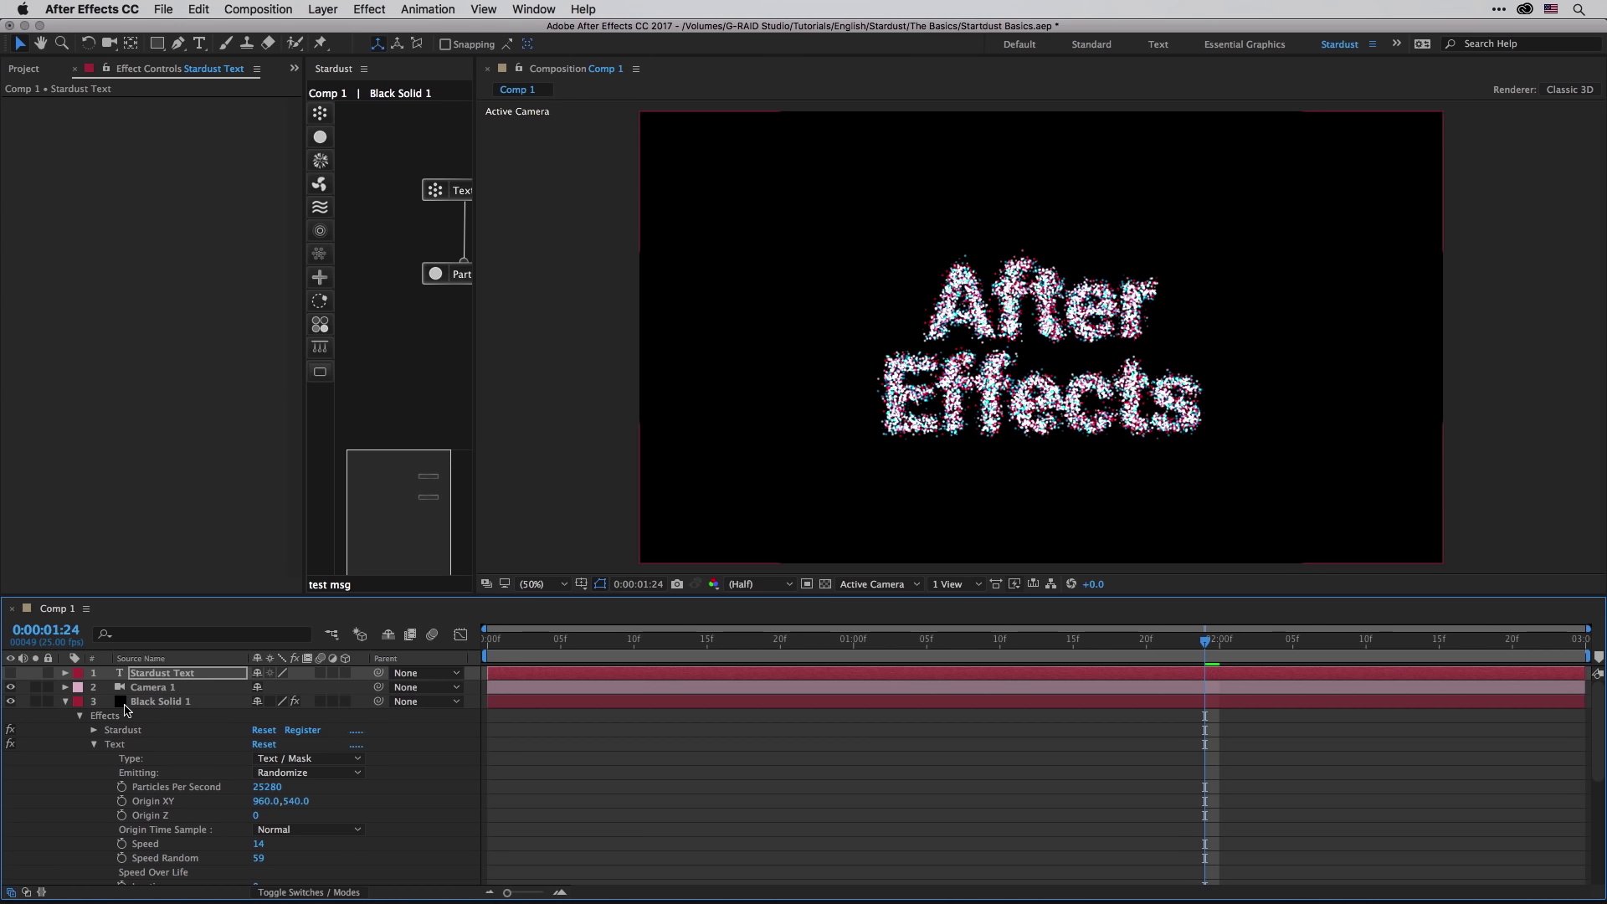
click(135, 704)
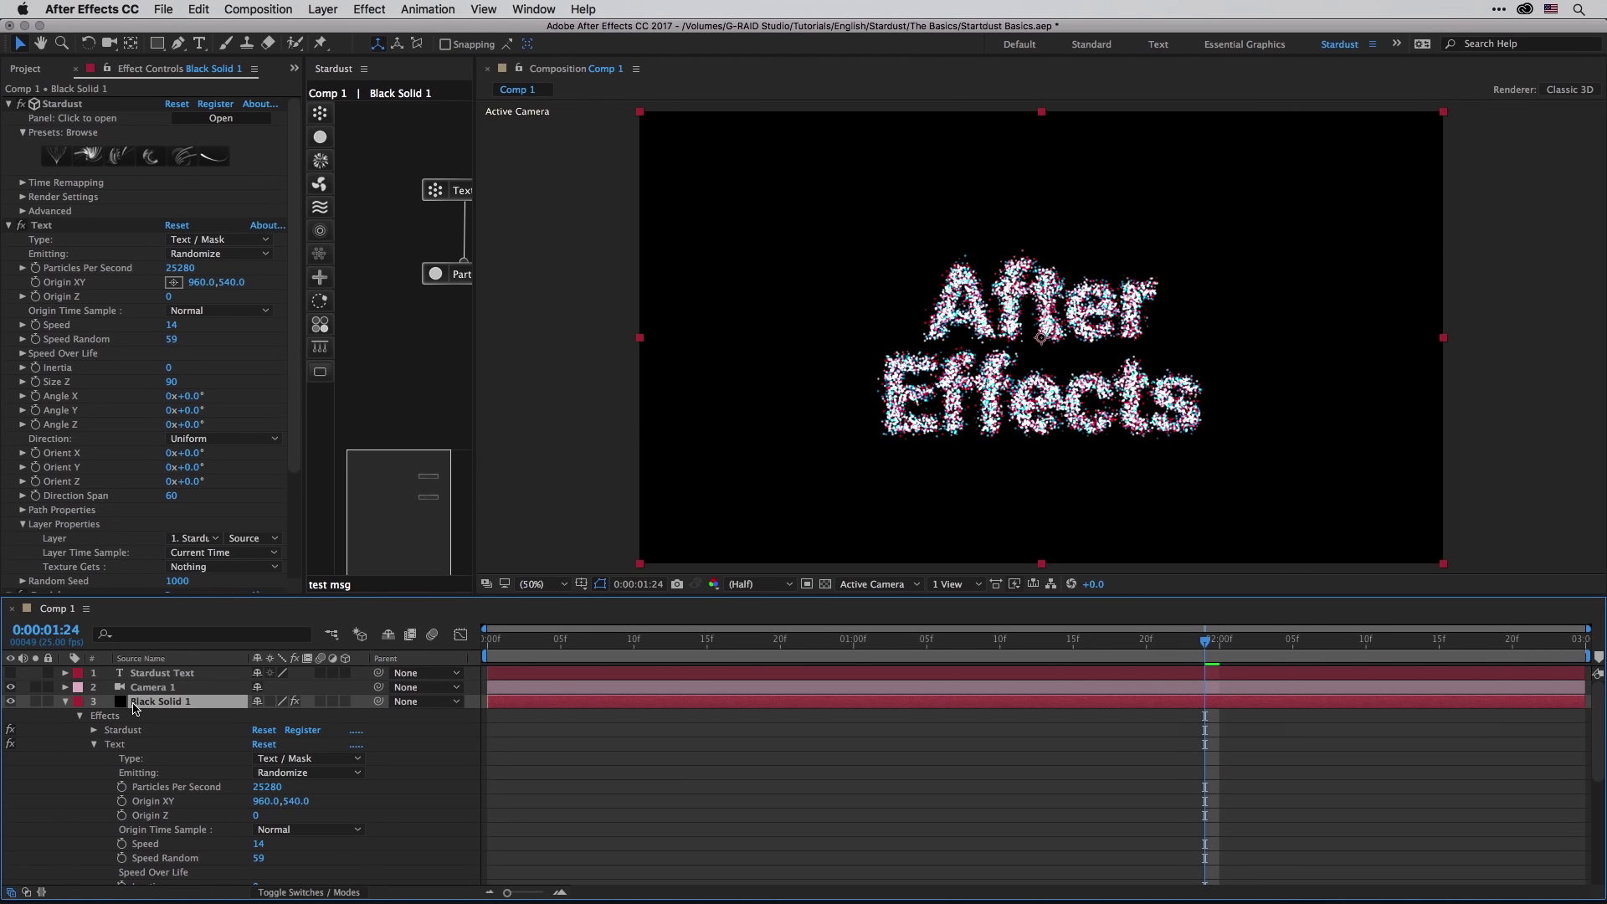
drag(473, 355, 643, 378)
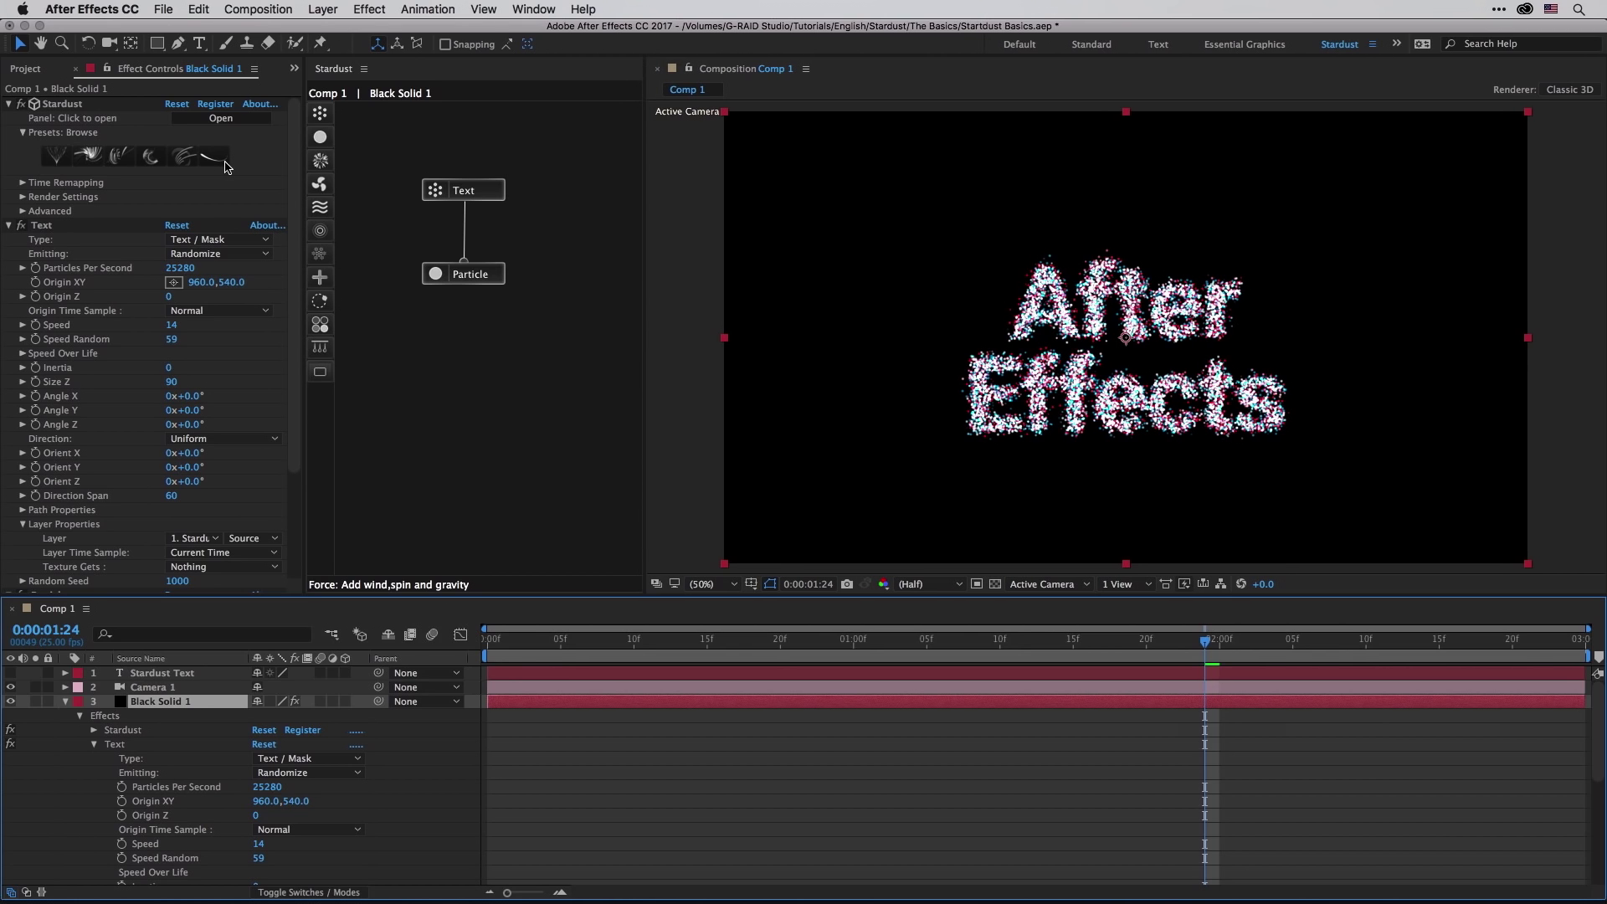
Step: Browse the Stardust presets to Nodes > Emitters and select the Object preset
click(108, 159)
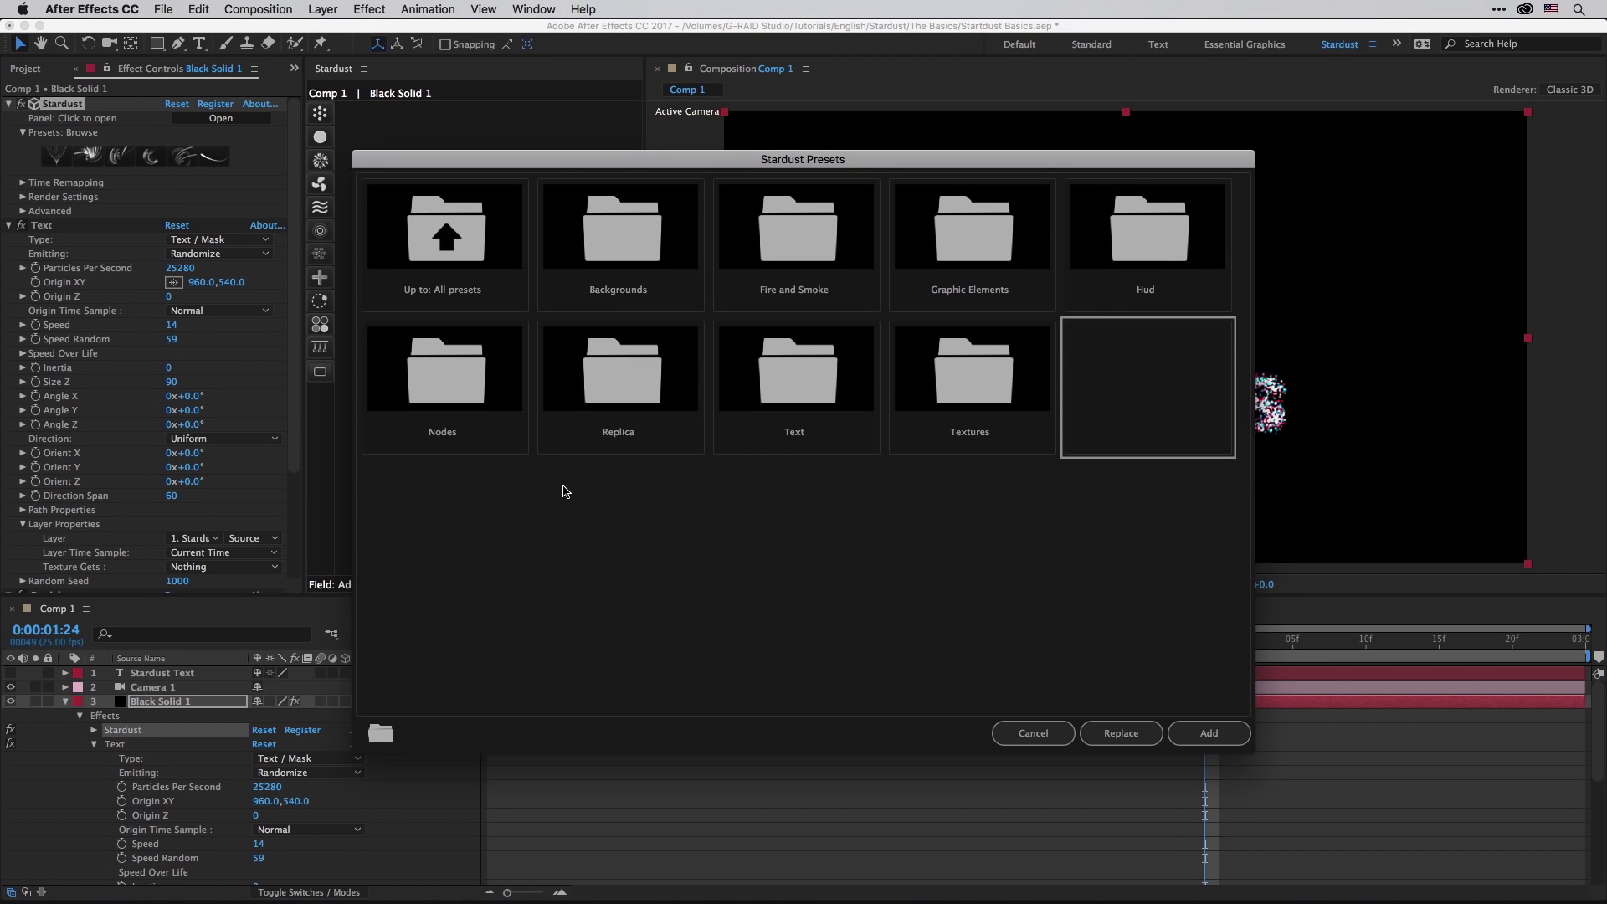
double_click(453, 371)
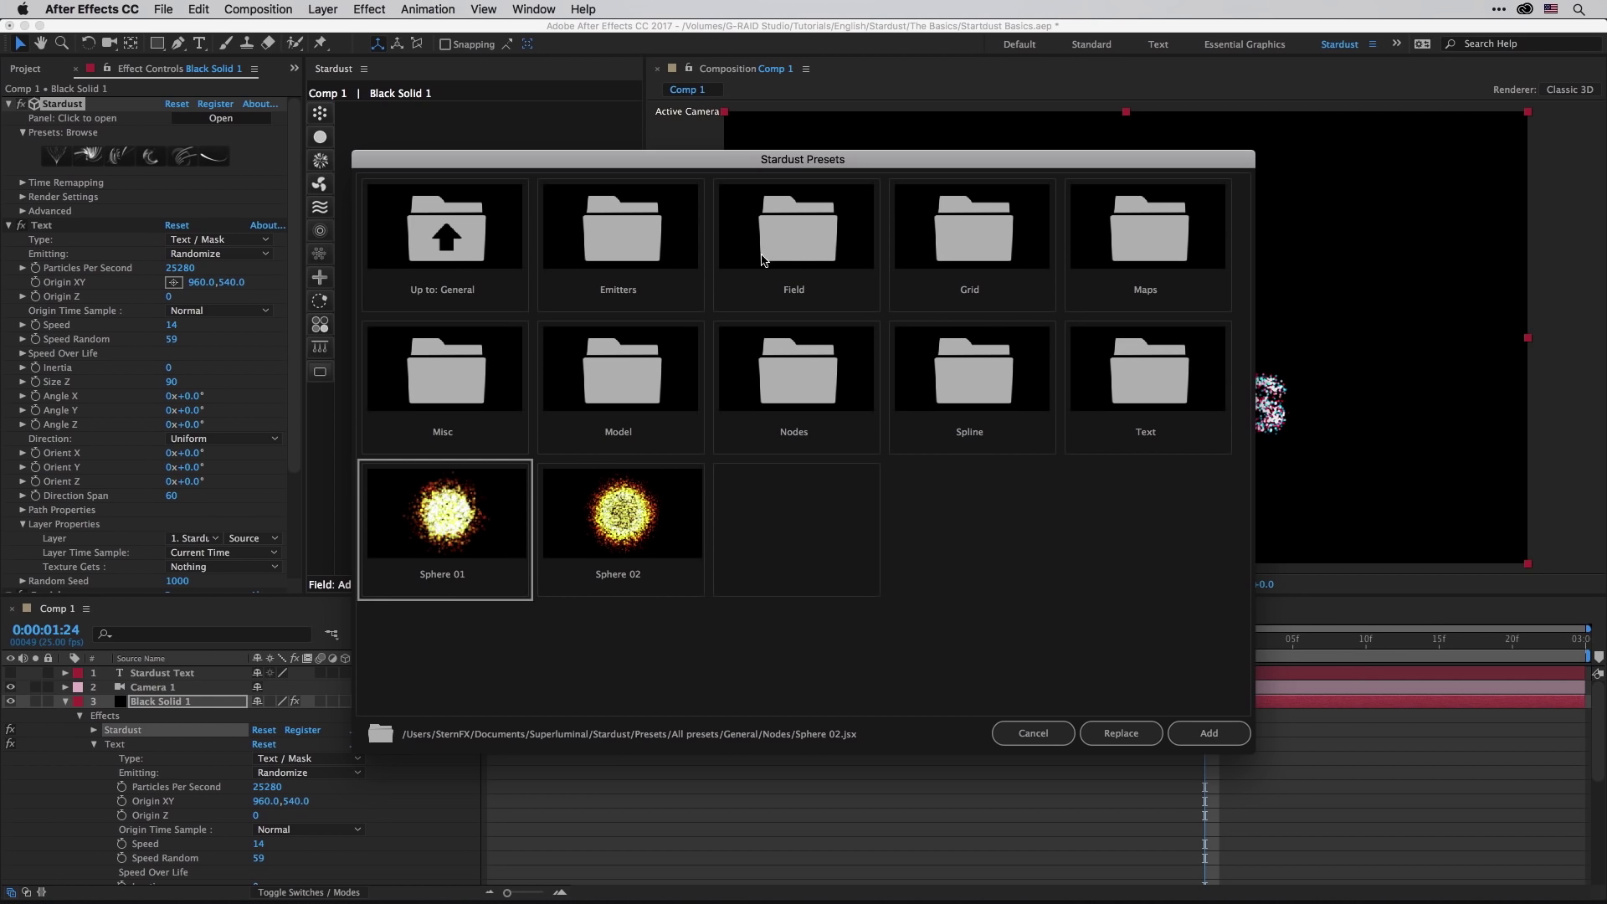
double_click(661, 247)
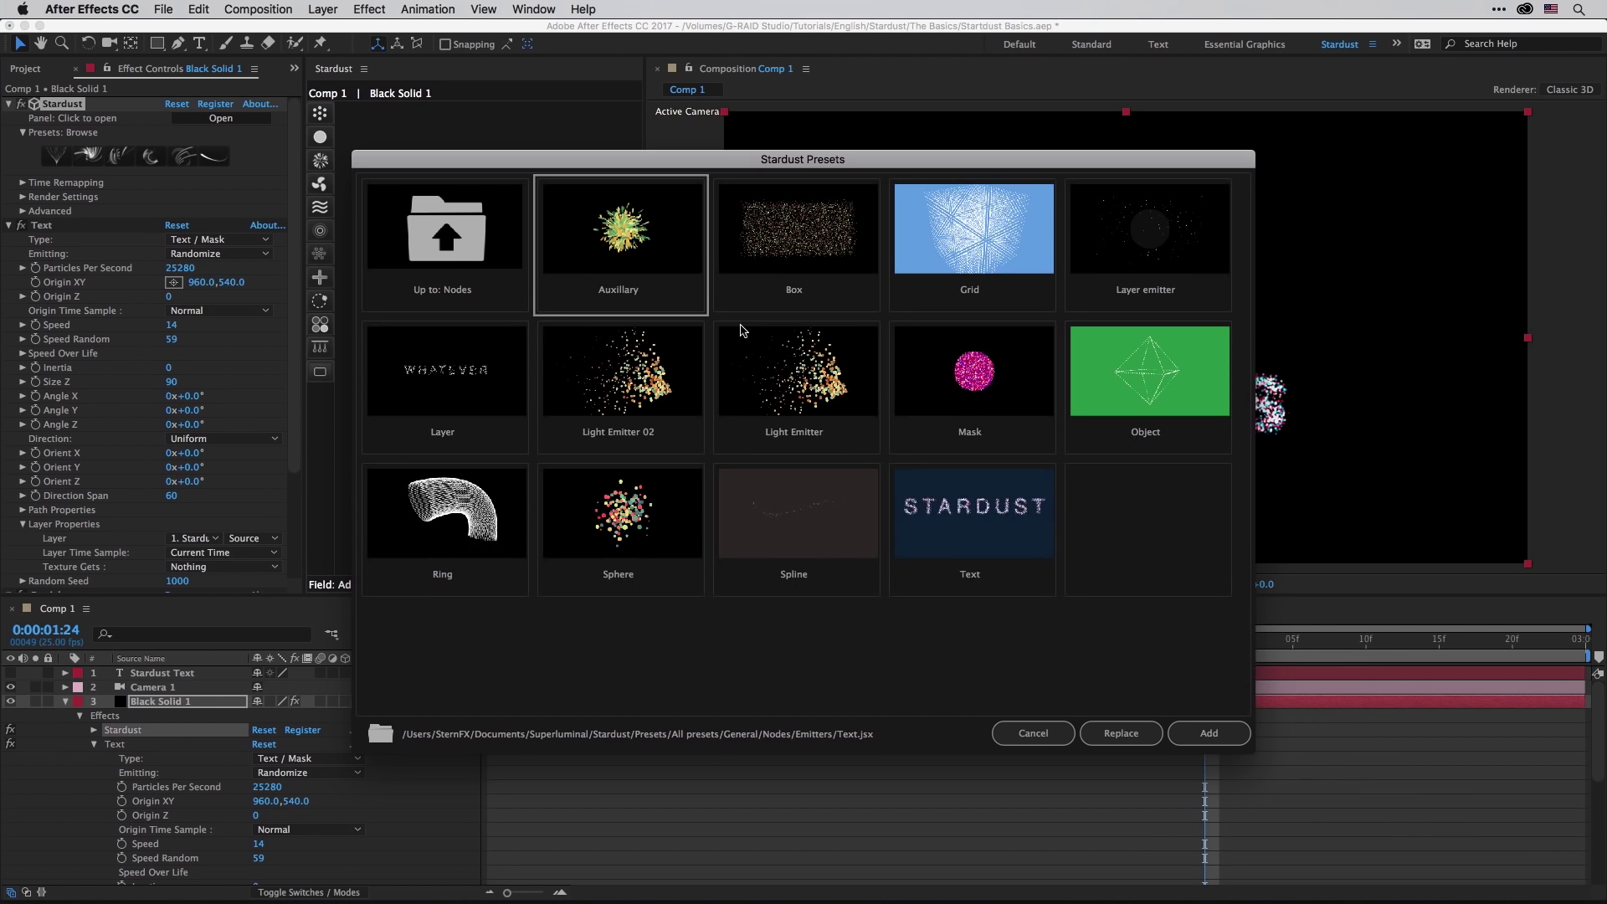
click(1125, 382)
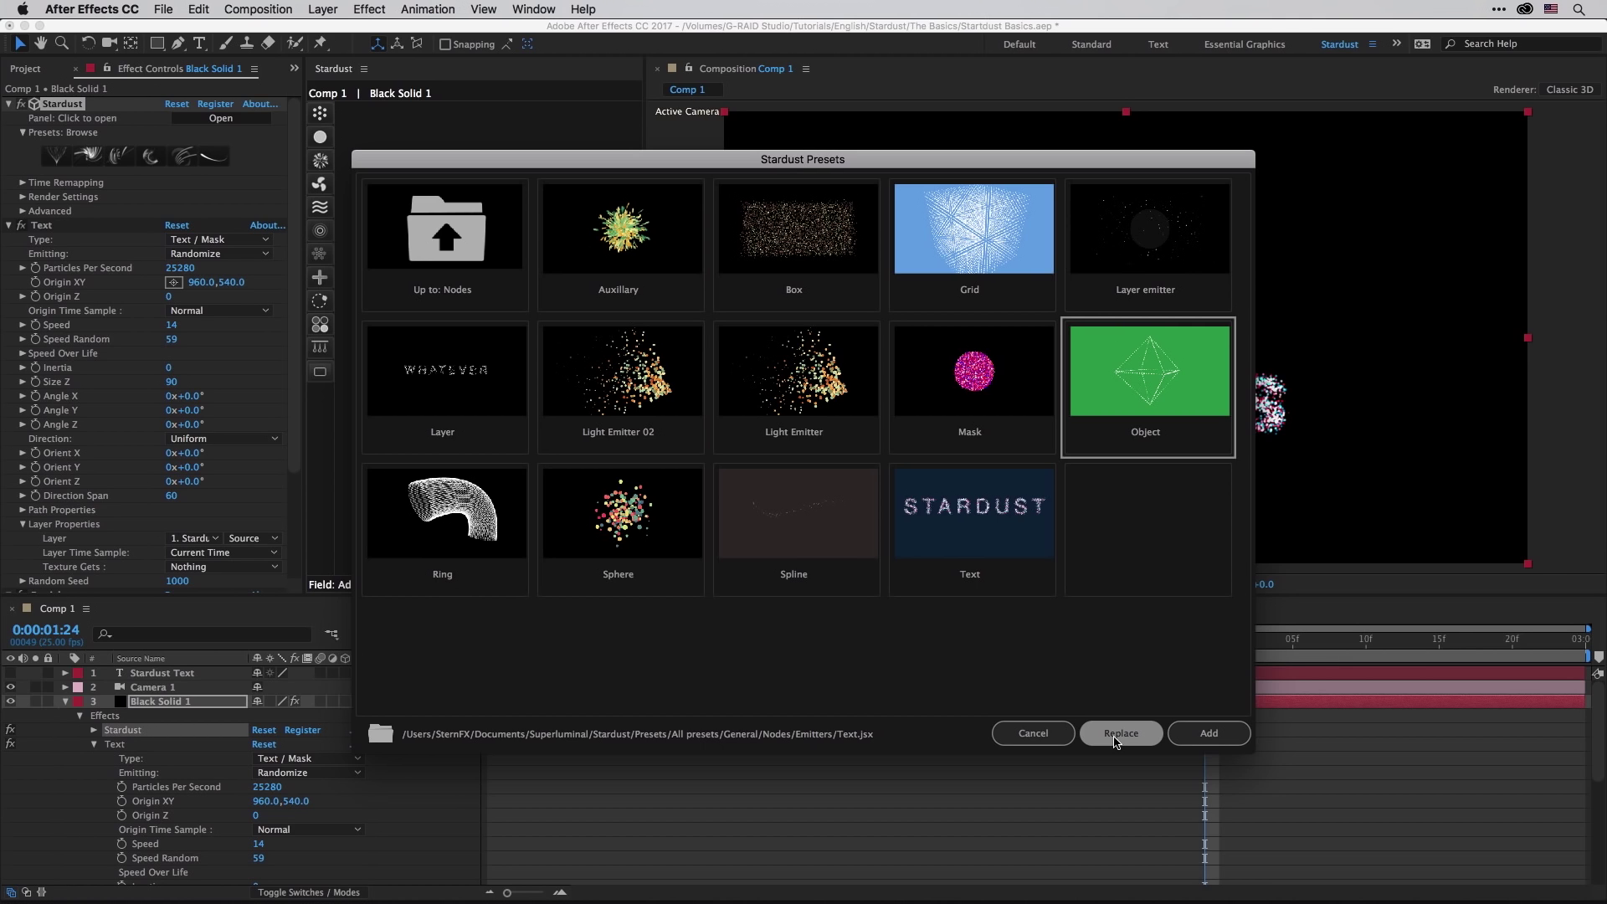
Step: Replace the Text emitter with the Object preset and delete the Stardust Text layer
click(1120, 733)
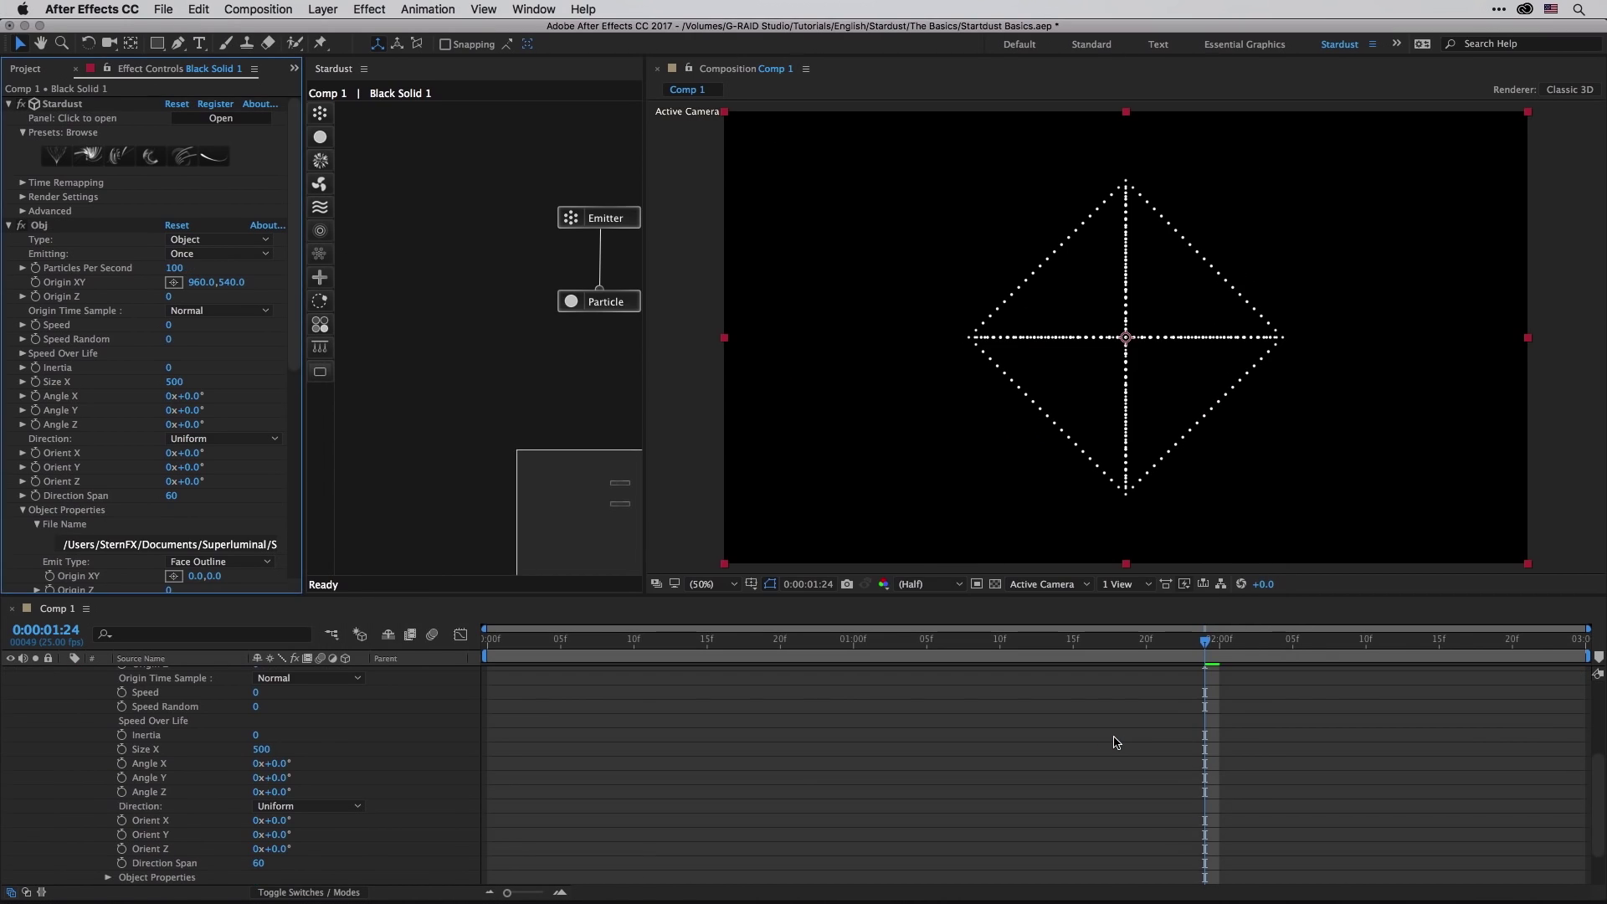
scroll(393, 750, up, 5)
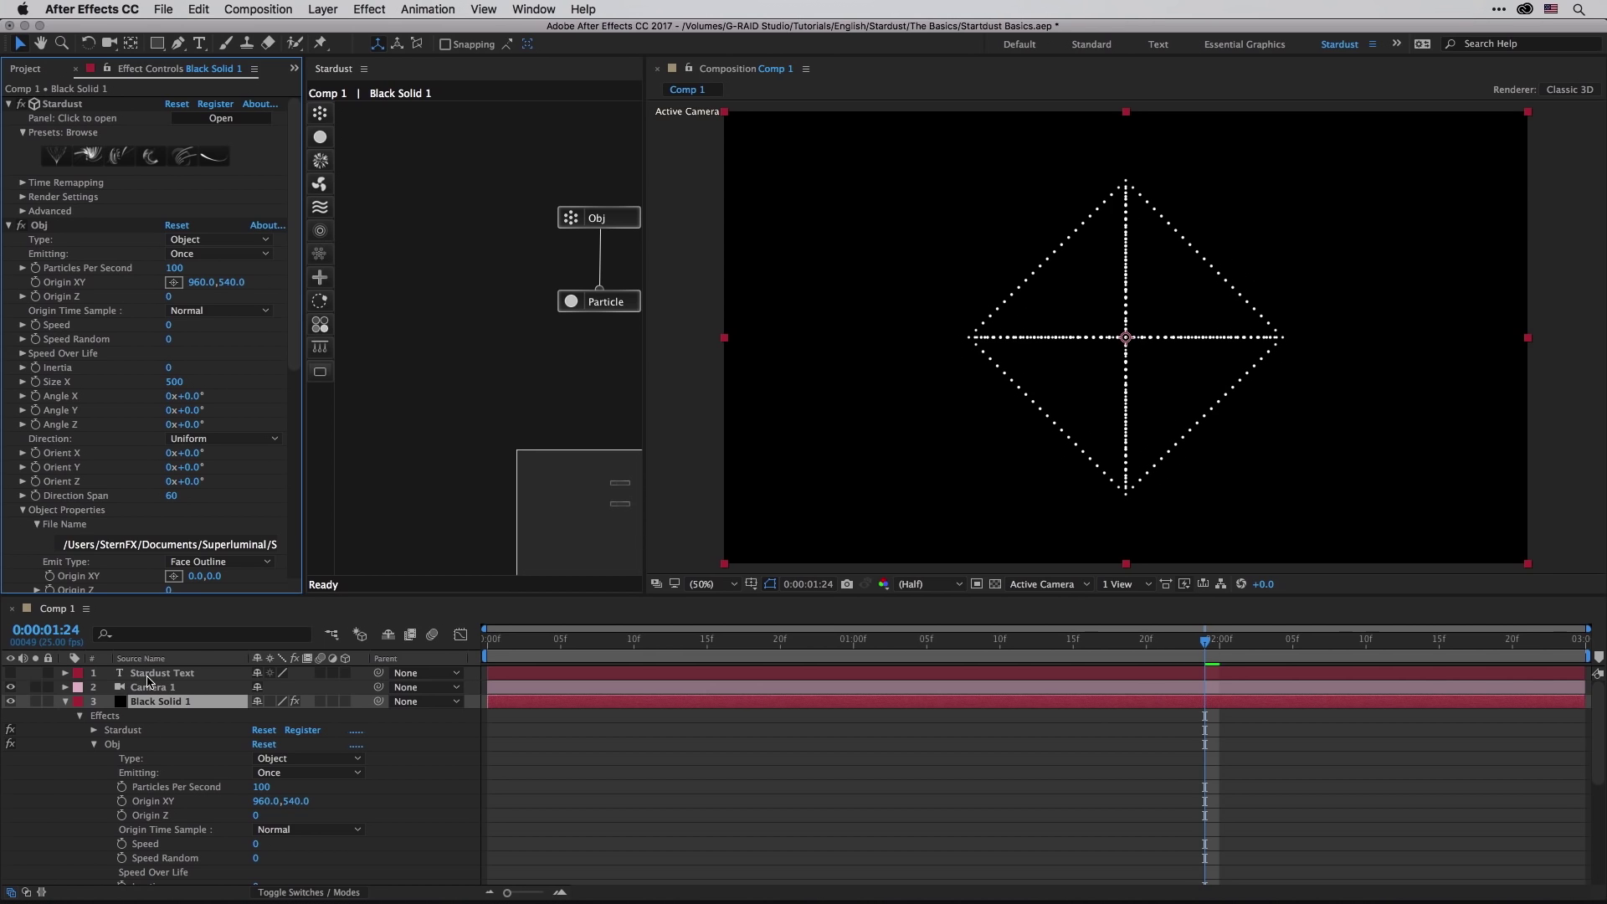
click(148, 675)
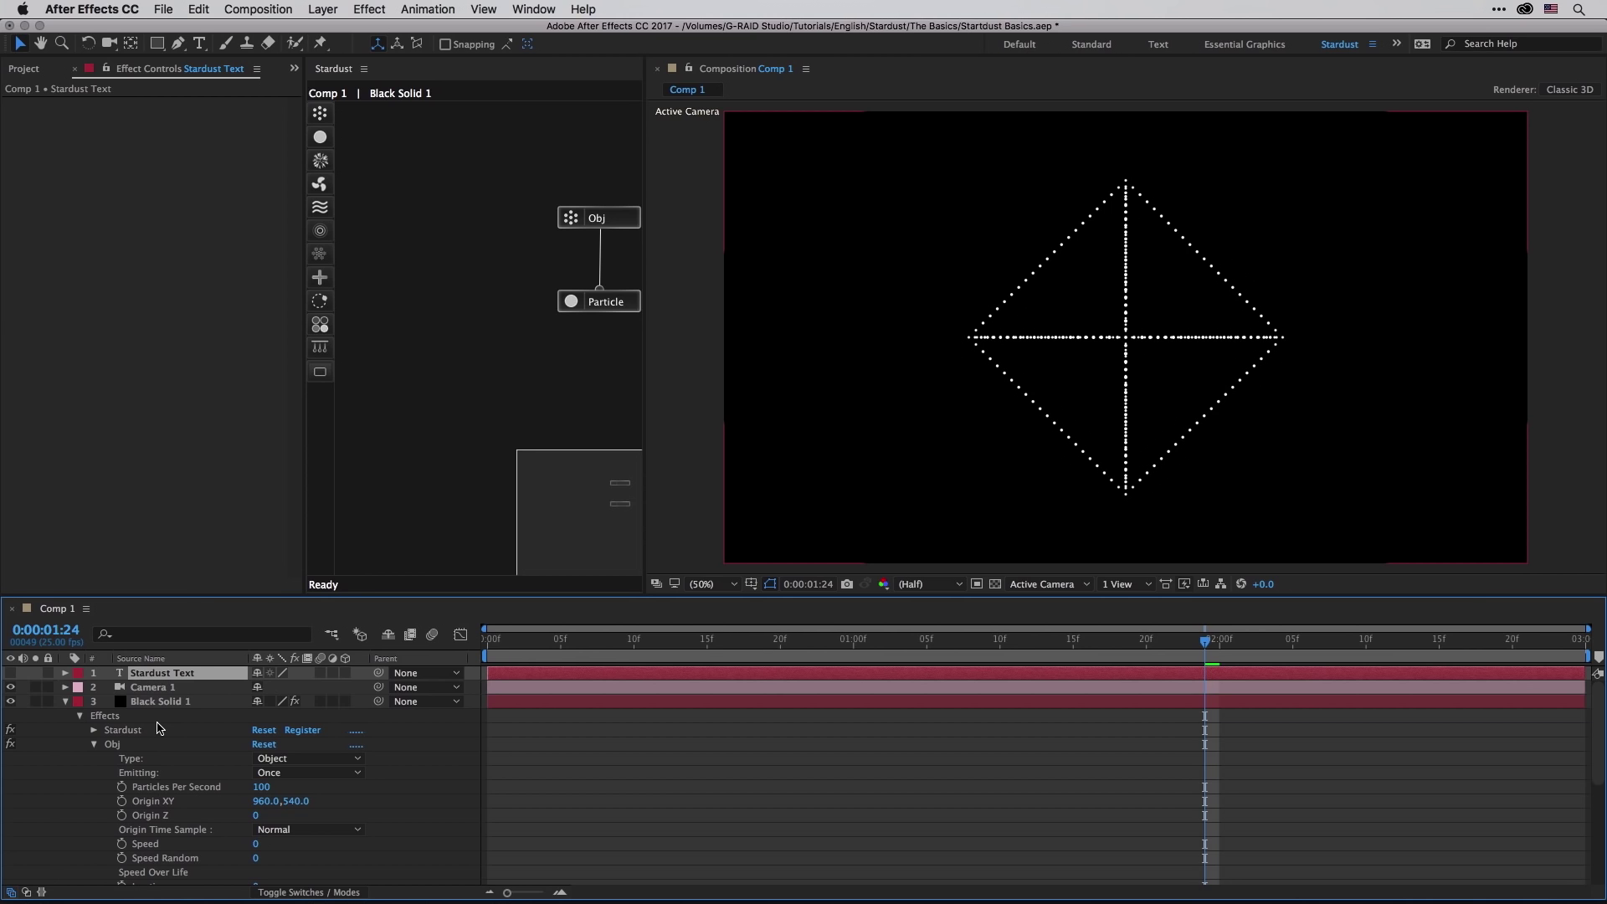
click(153, 702)
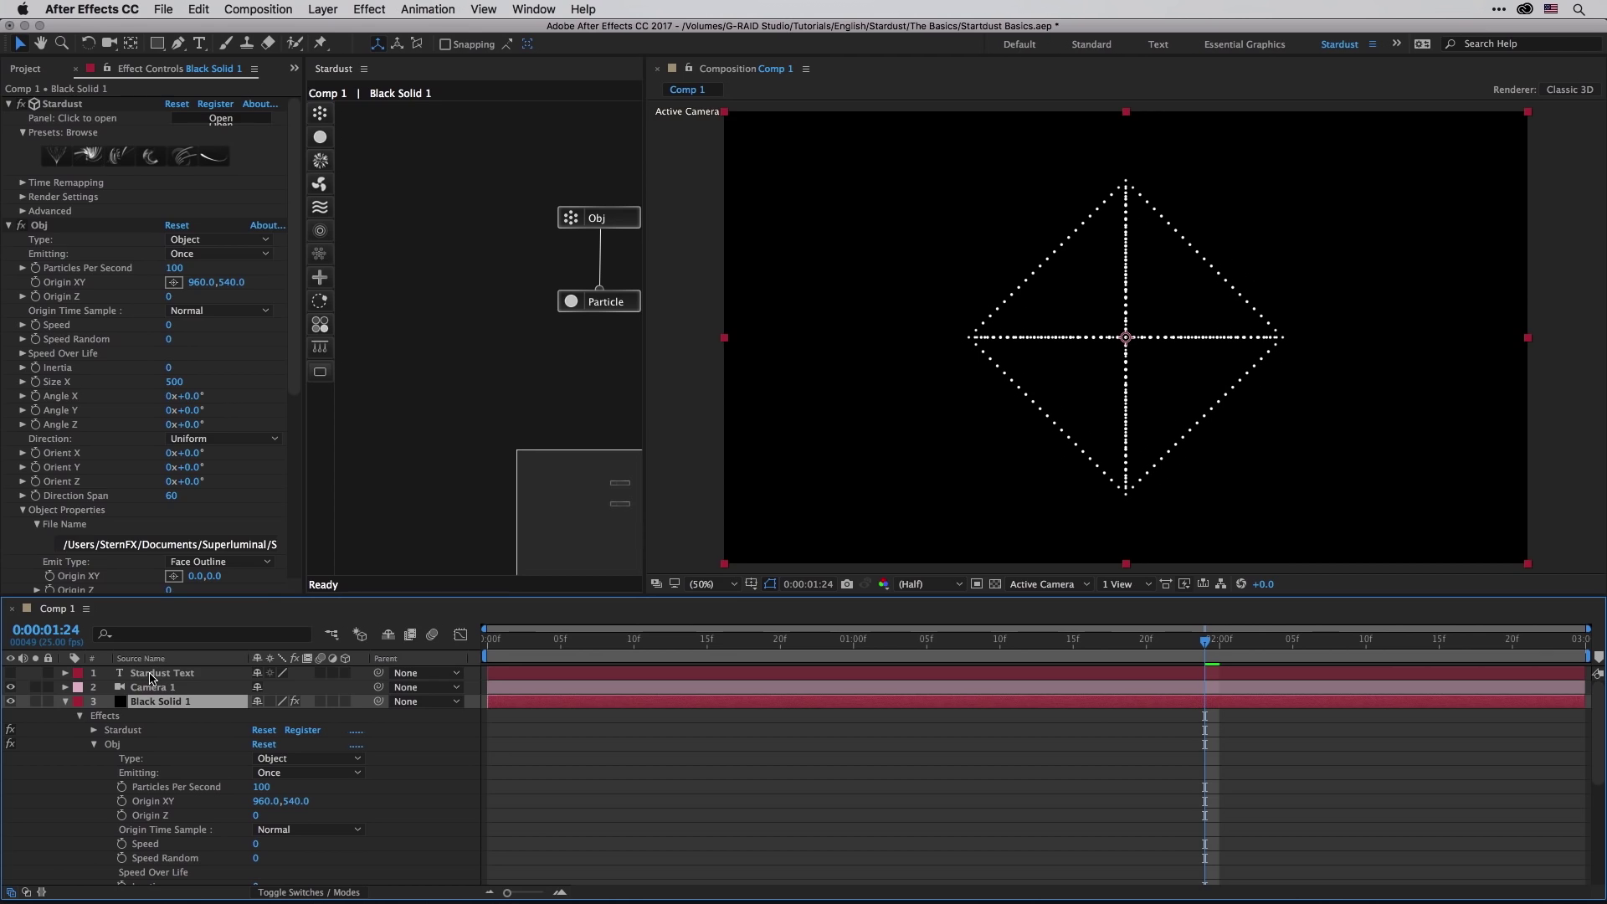
click(152, 674)
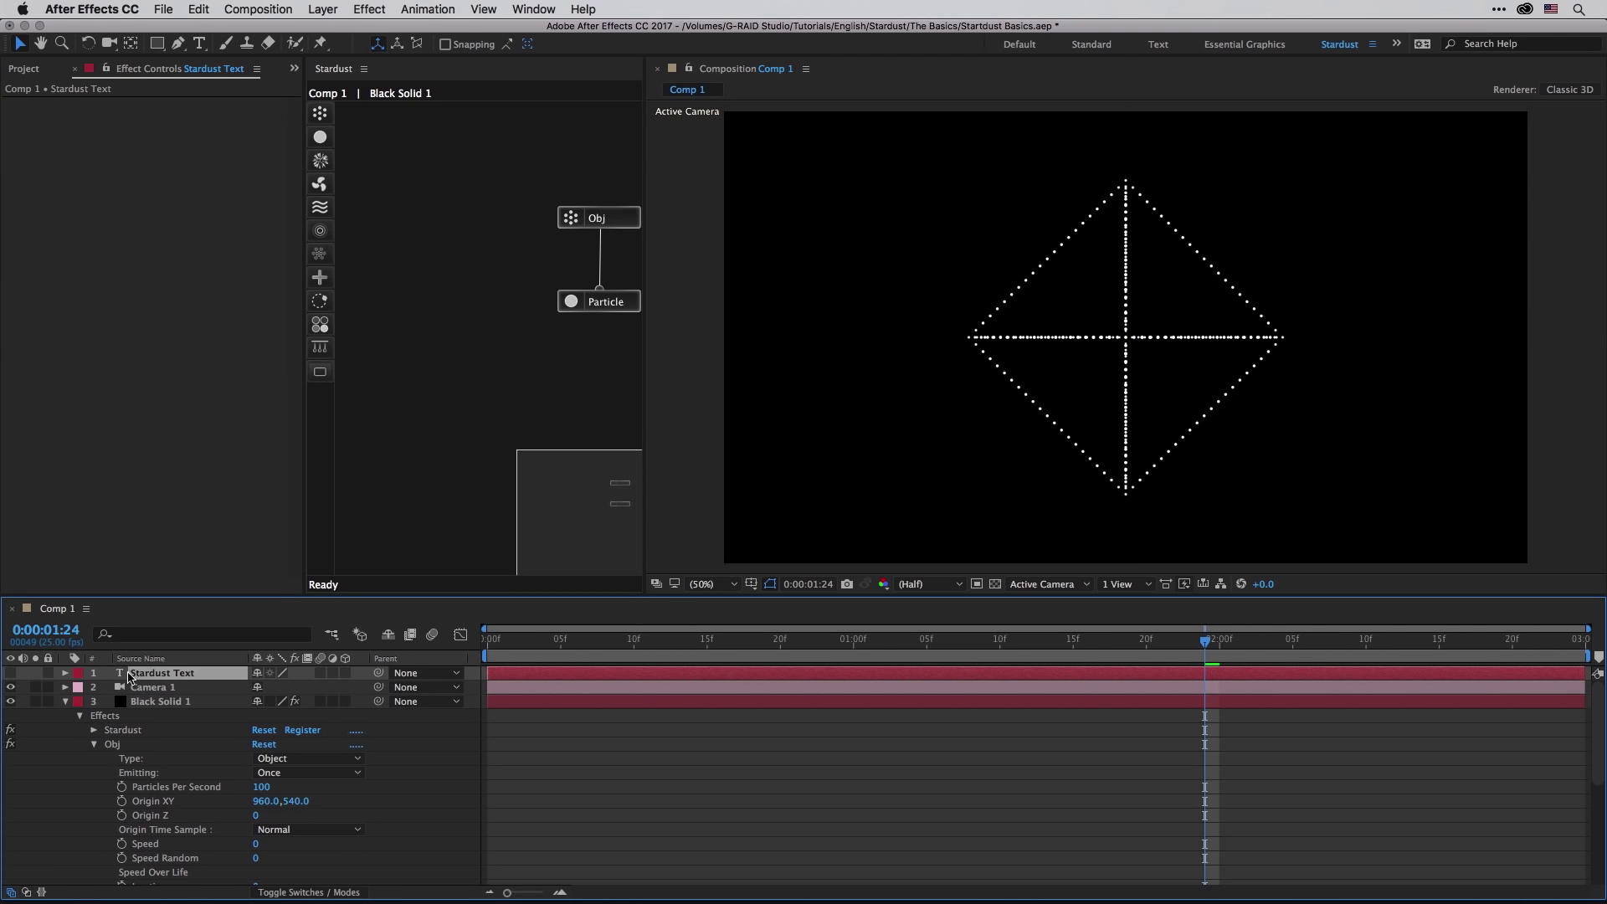
key(Delete)
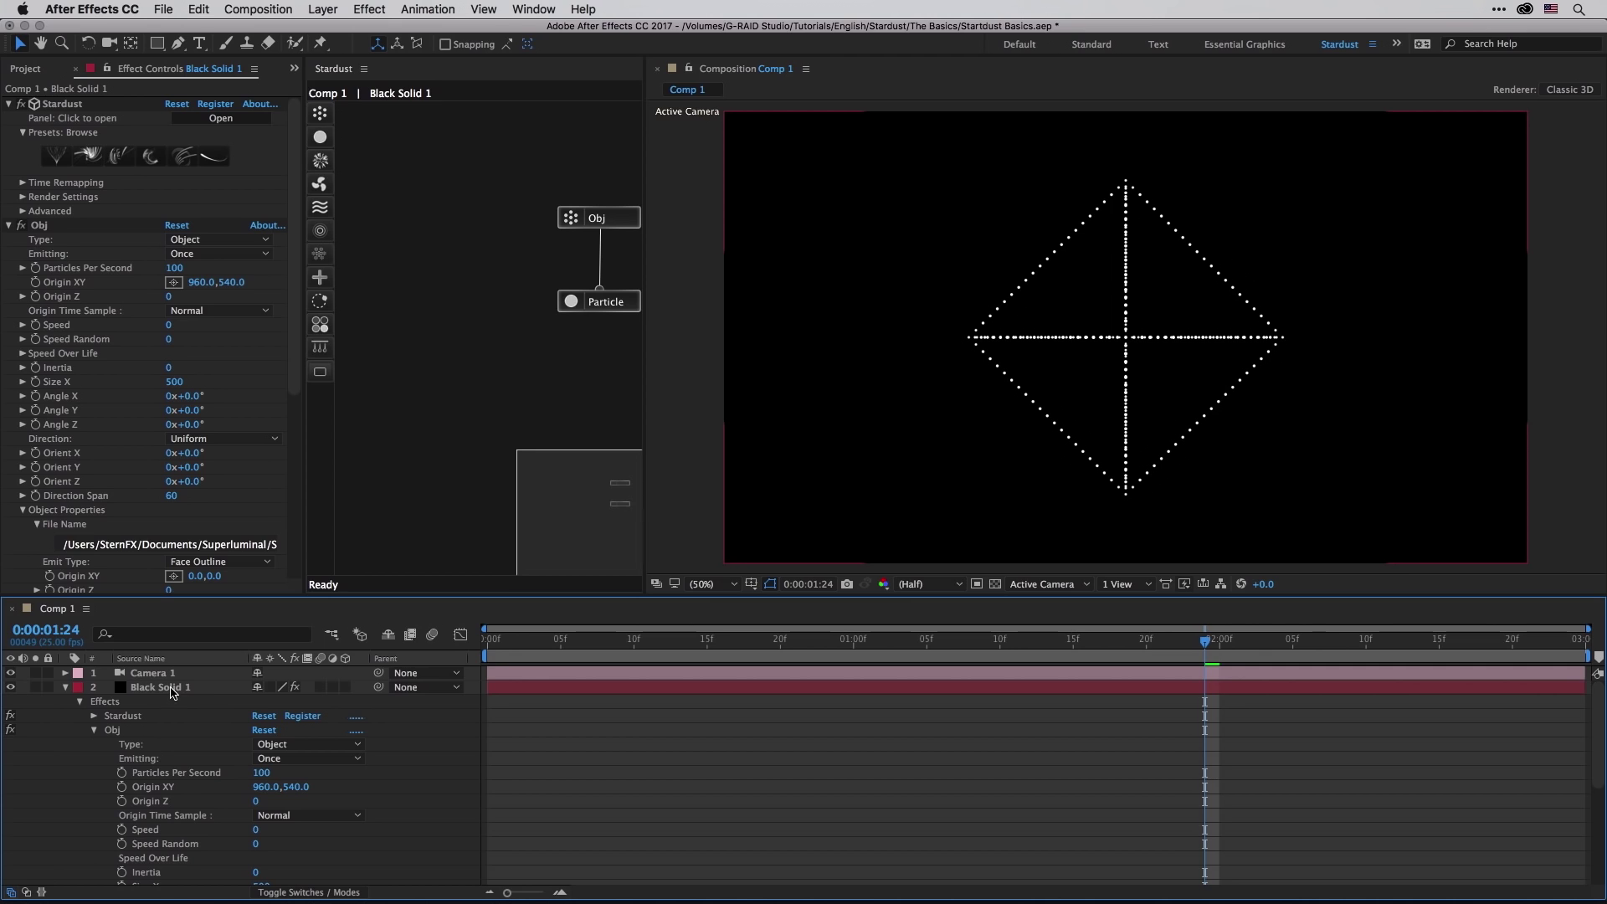
Step: Arrange the Obj node above the Particle node in the Stardust graph and show the Obj settings
click(172, 691)
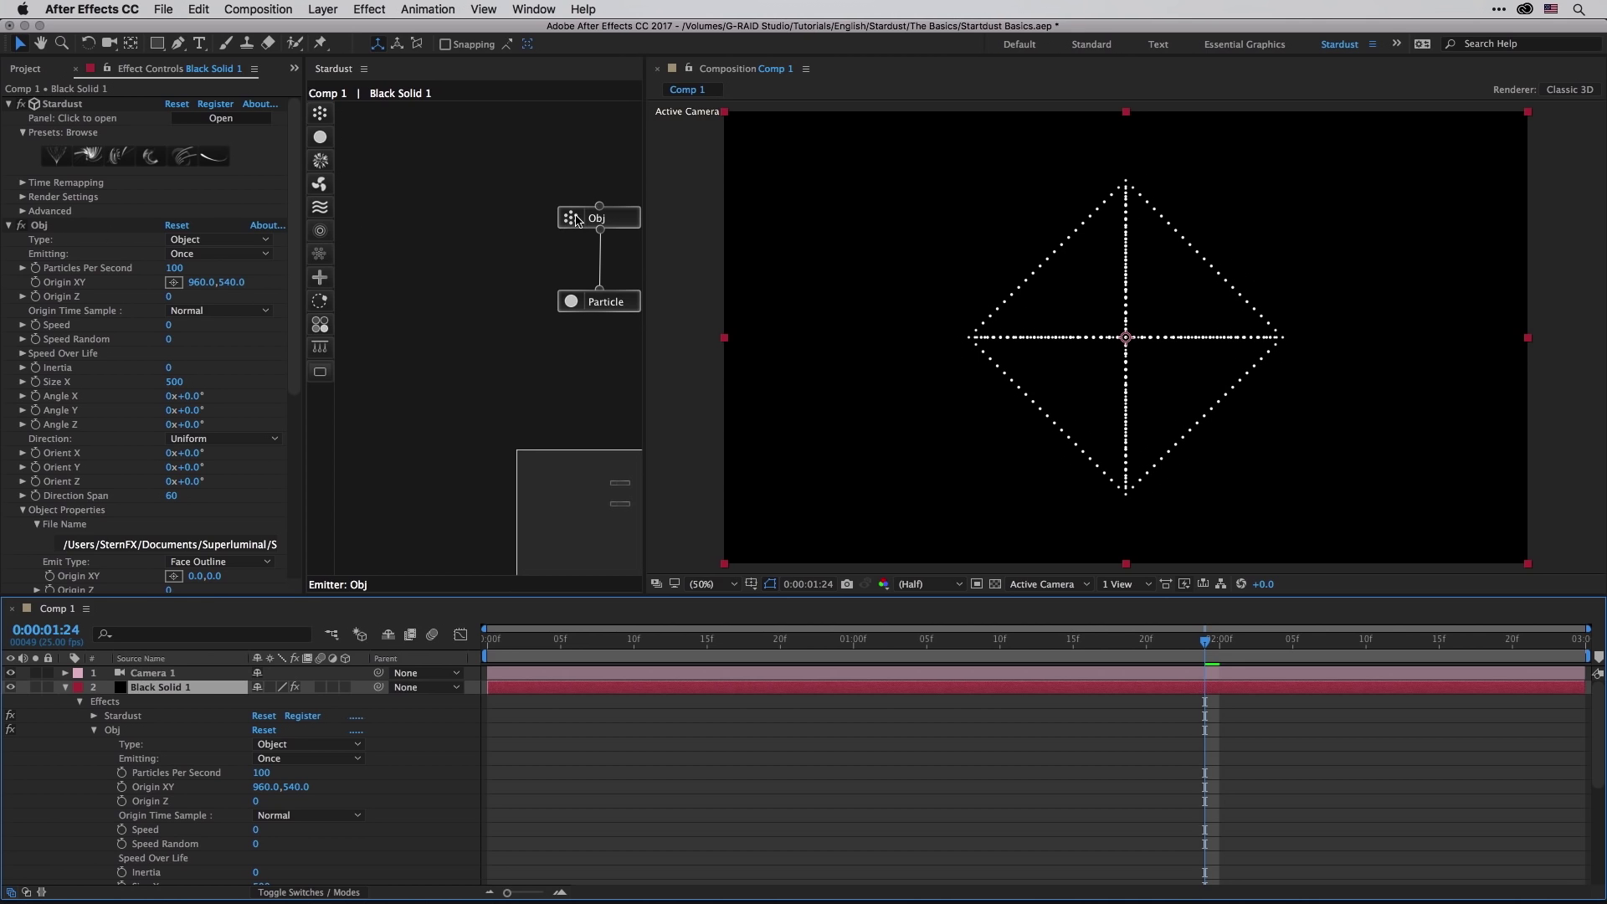
drag(577, 219, 495, 204)
drag(577, 303, 506, 301)
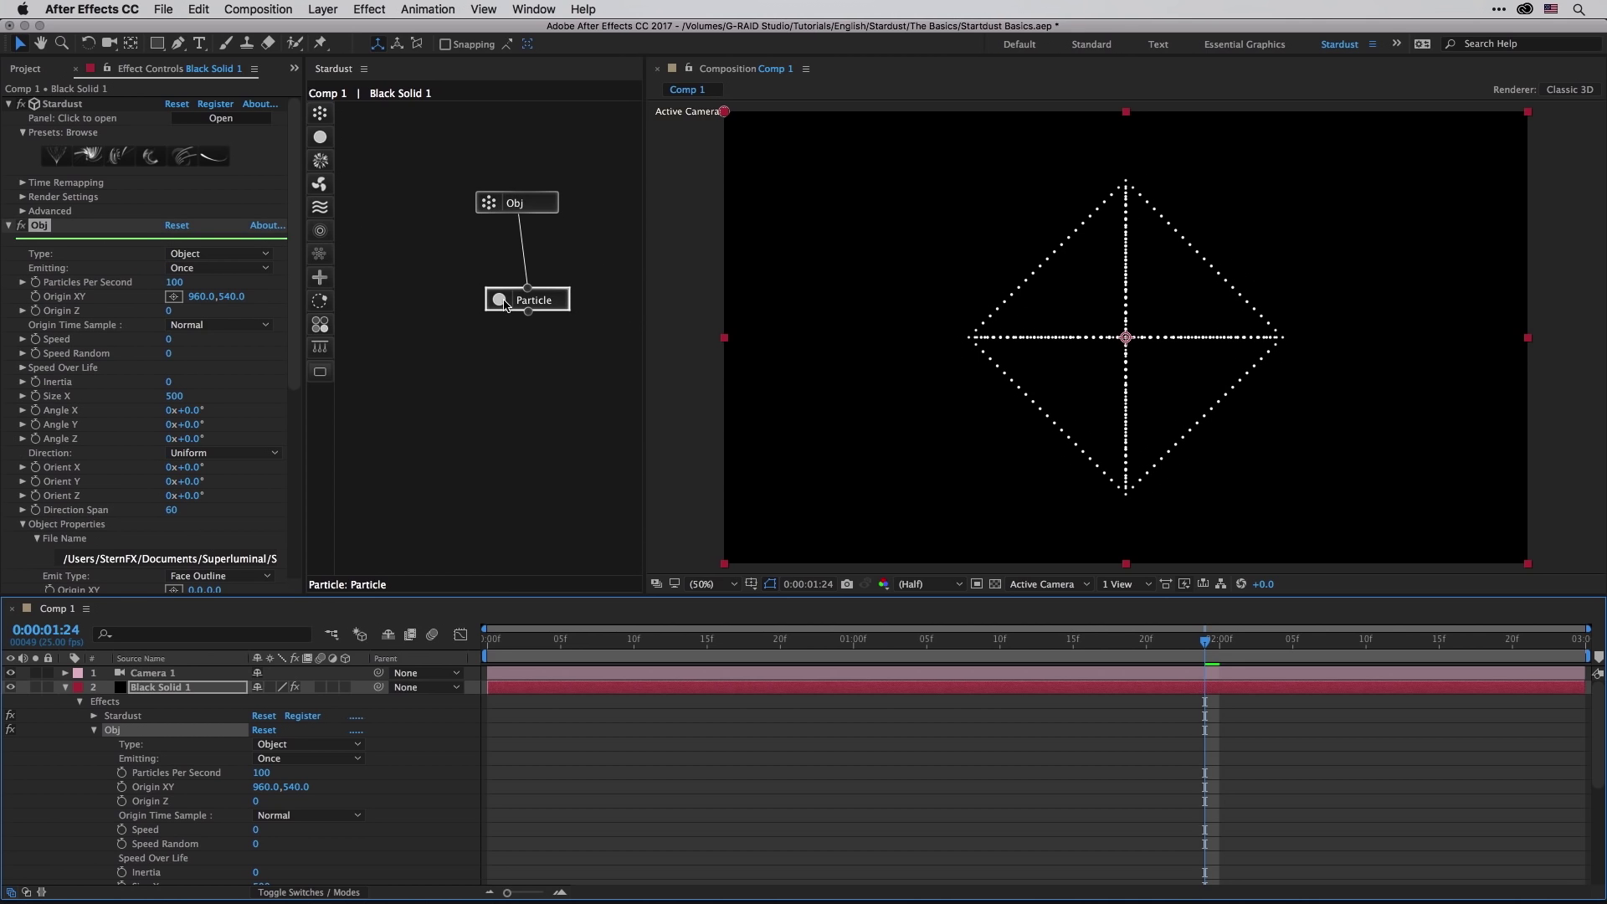
click(496, 204)
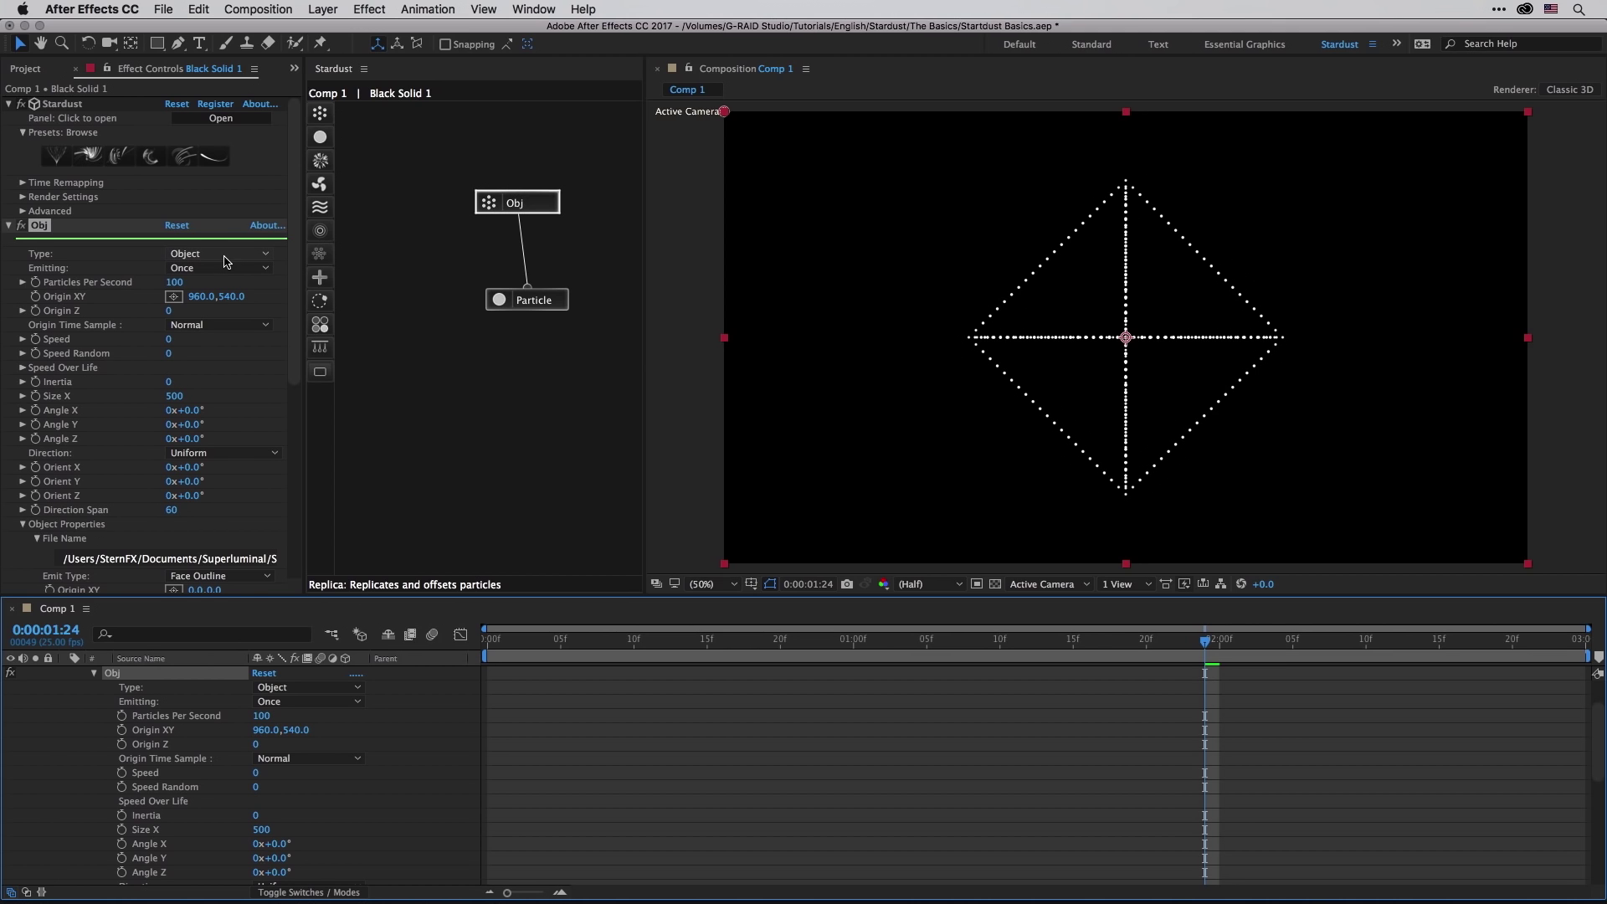
drag(295, 289, 293, 423)
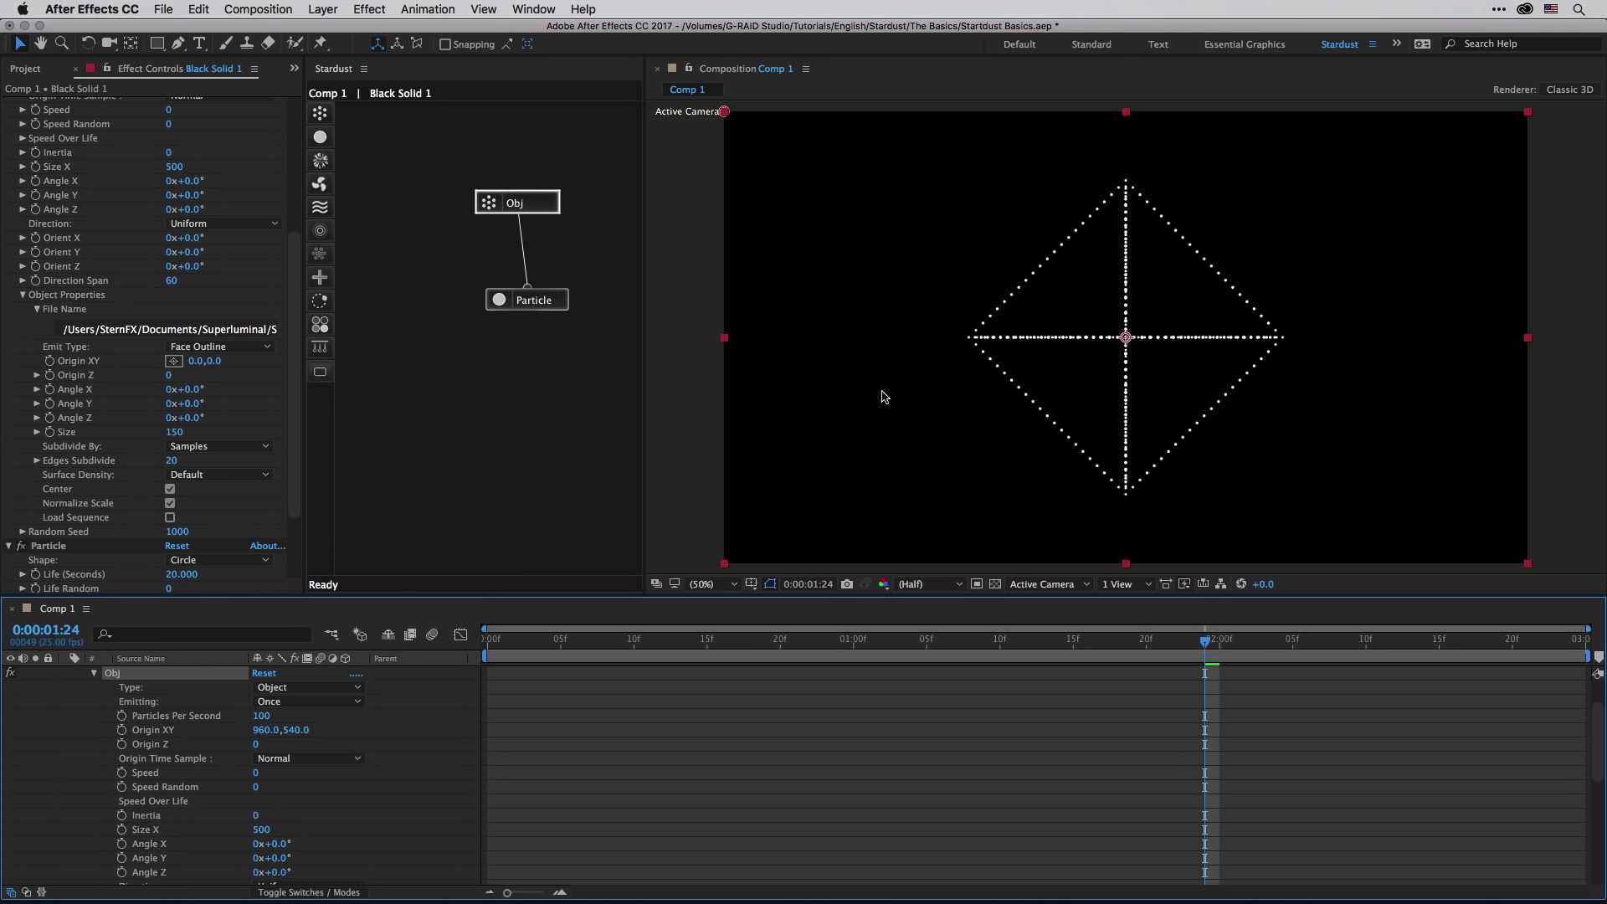
Step: Orbit Camera 1 with the Unified Camera tool to see the octahedron in 3D
click(701, 360)
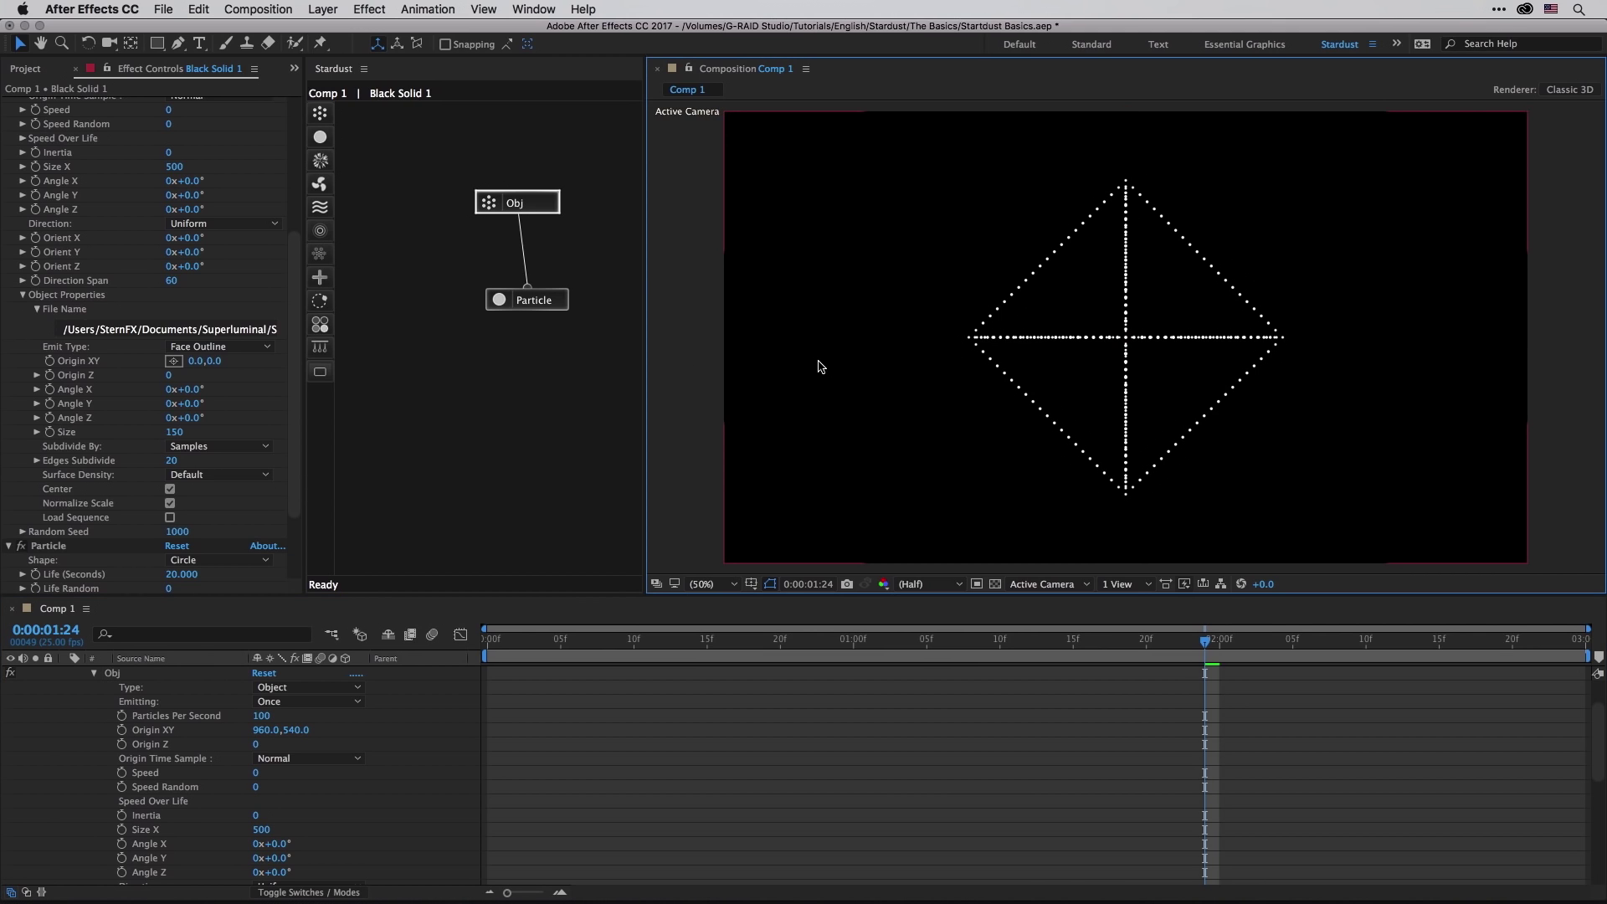
key(c)
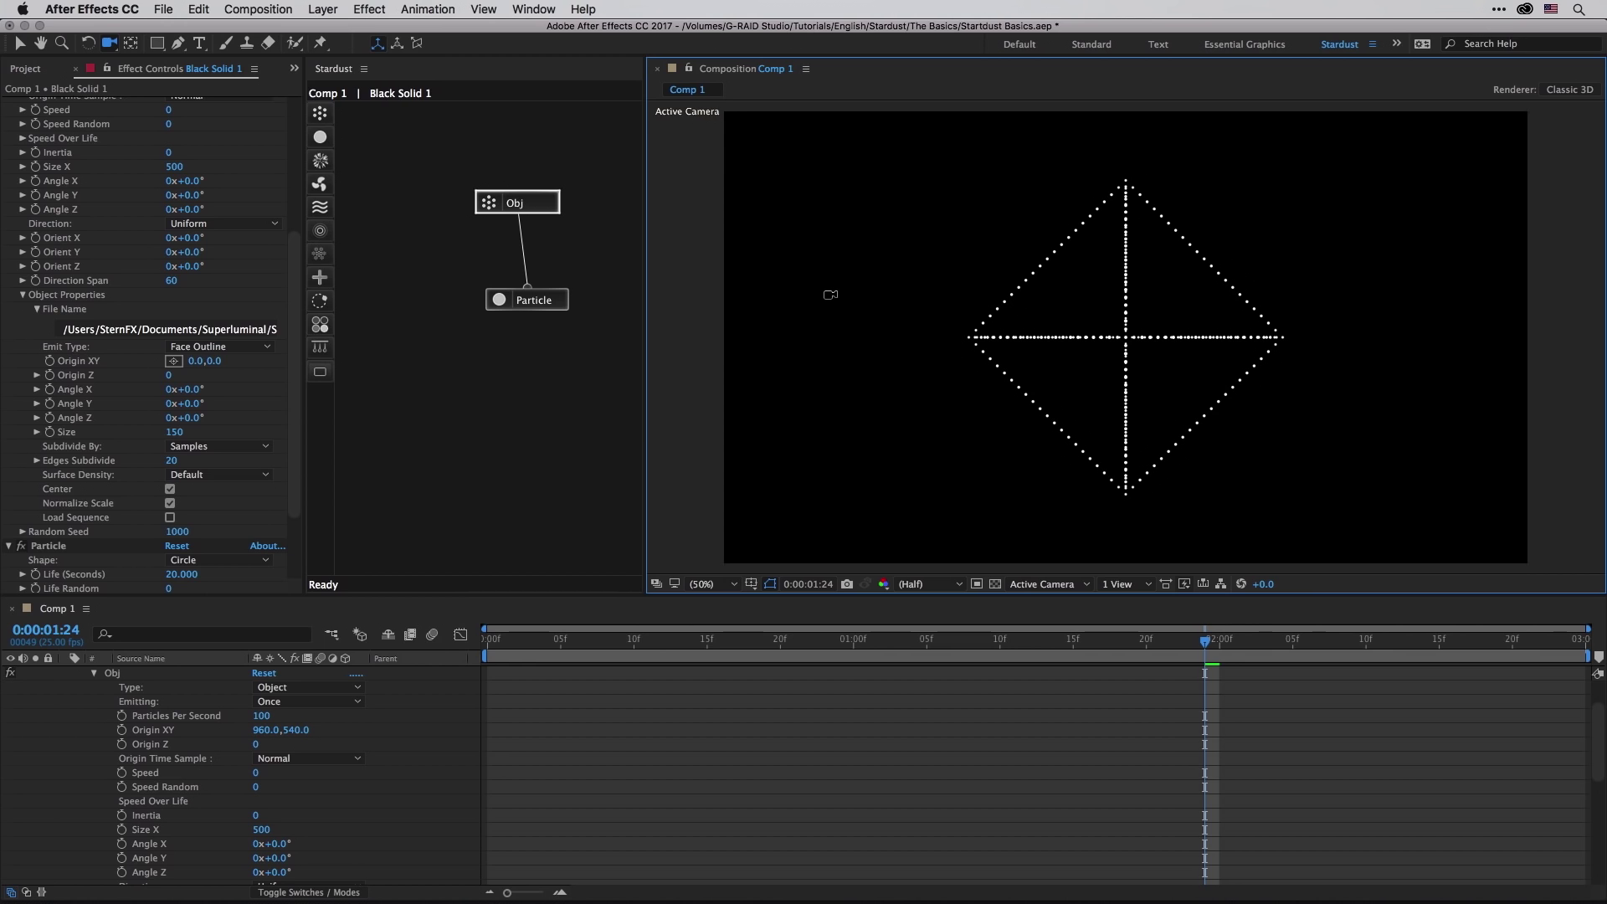
drag(830, 295, 852, 334)
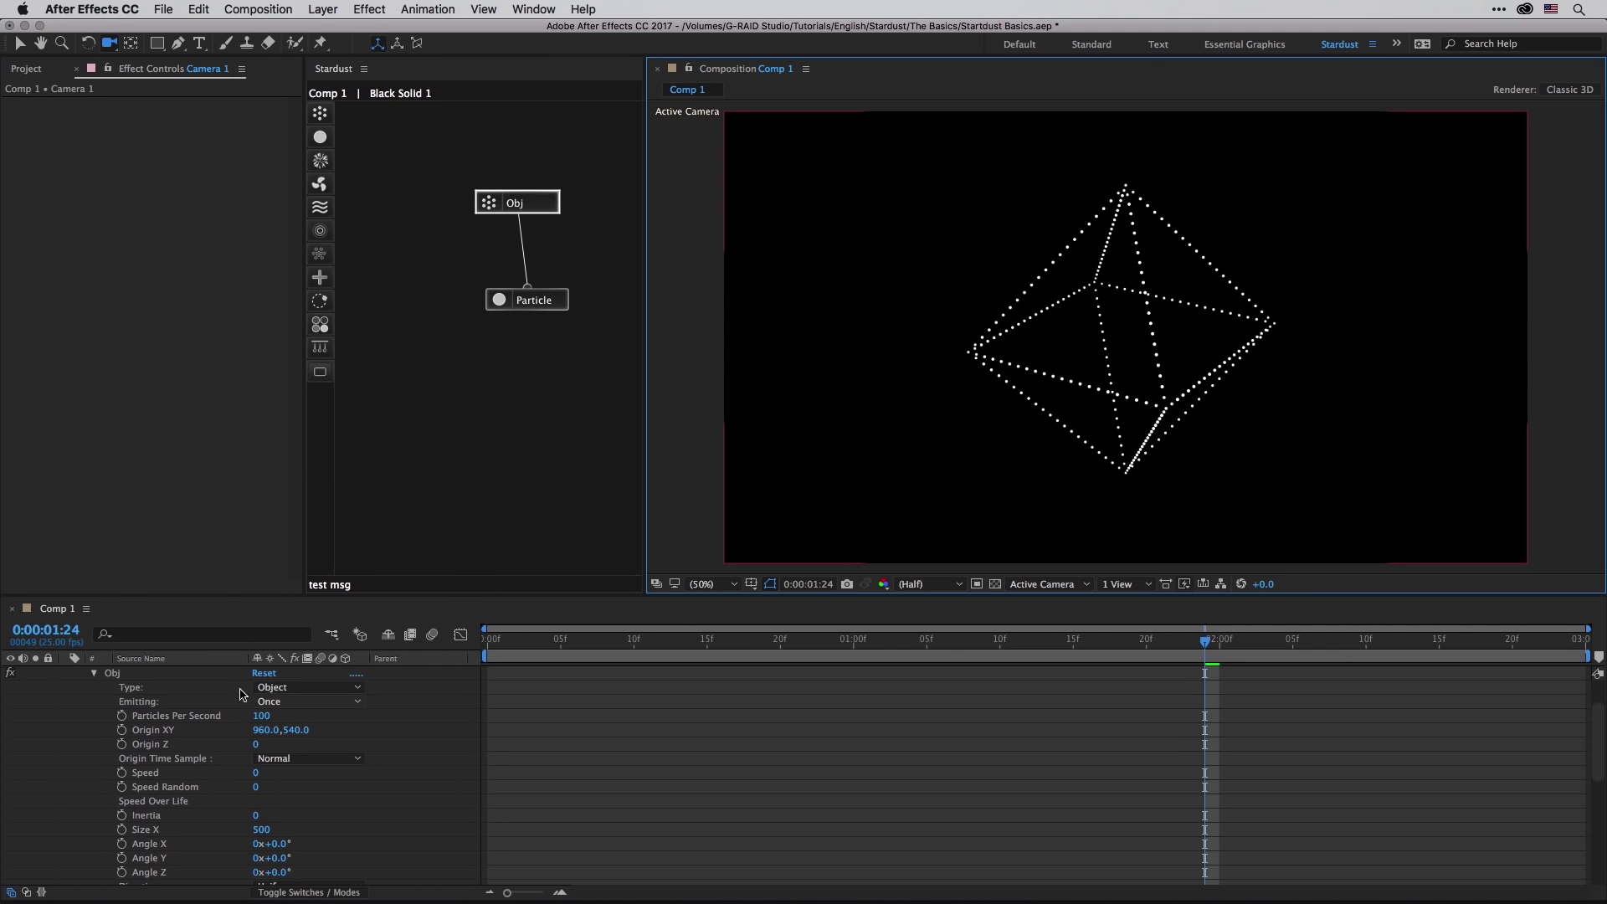
Step: Cycle the Obj Emit Type through Vertices, Volume, Faces and Surface, ending on Volume
click(482, 211)
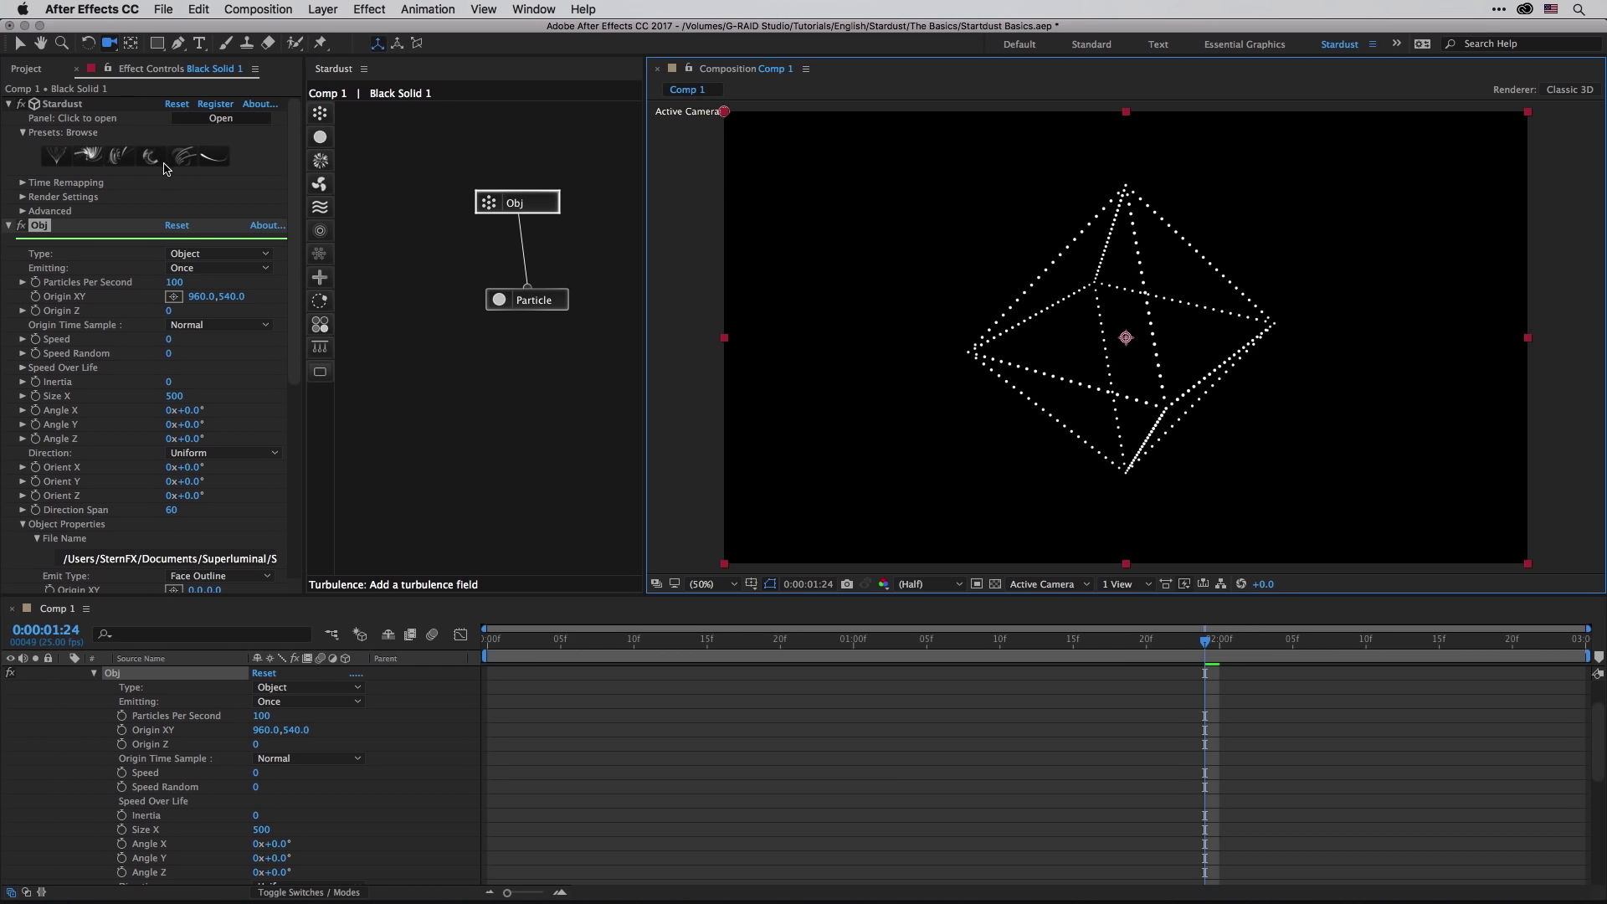
scroll(142, 397, down, 5)
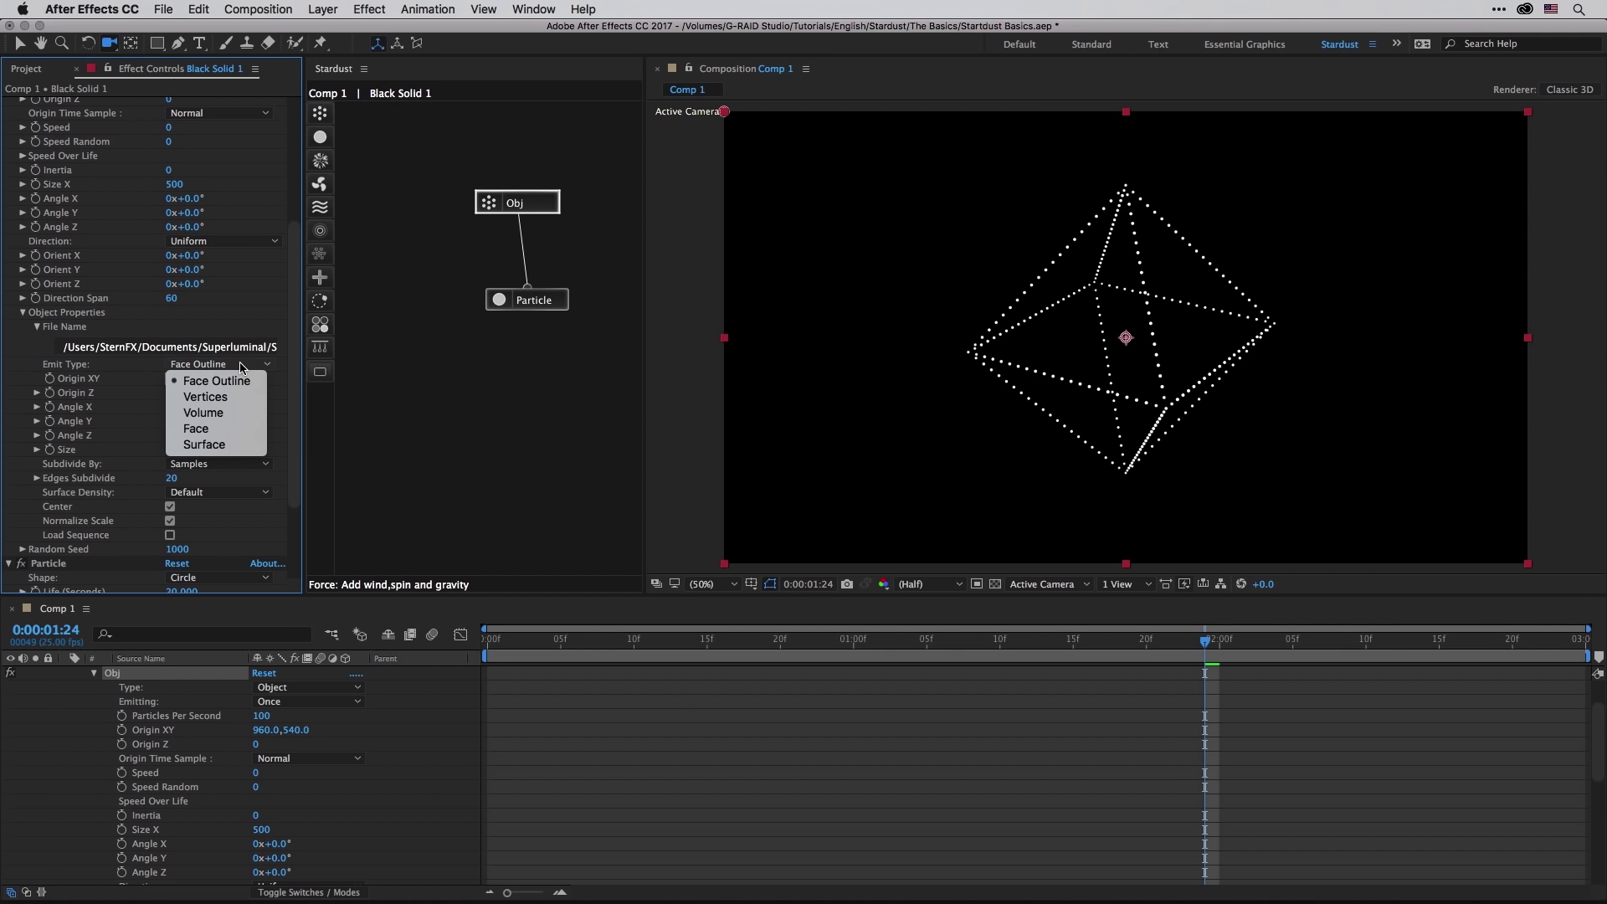
click(239, 396)
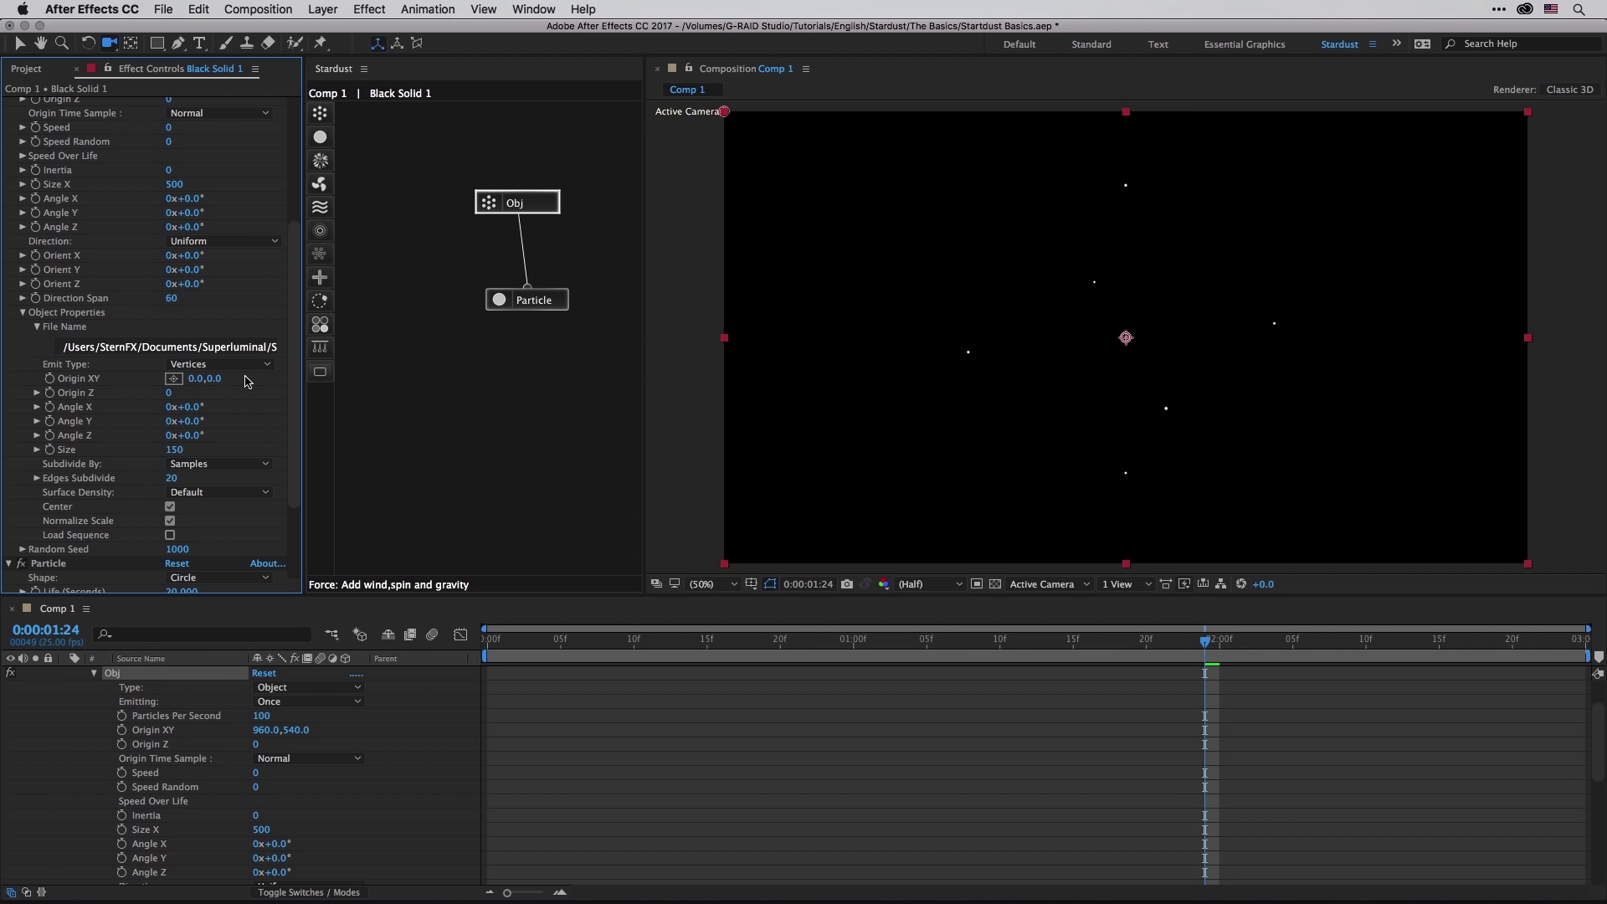
click(242, 364)
click(241, 417)
click(240, 365)
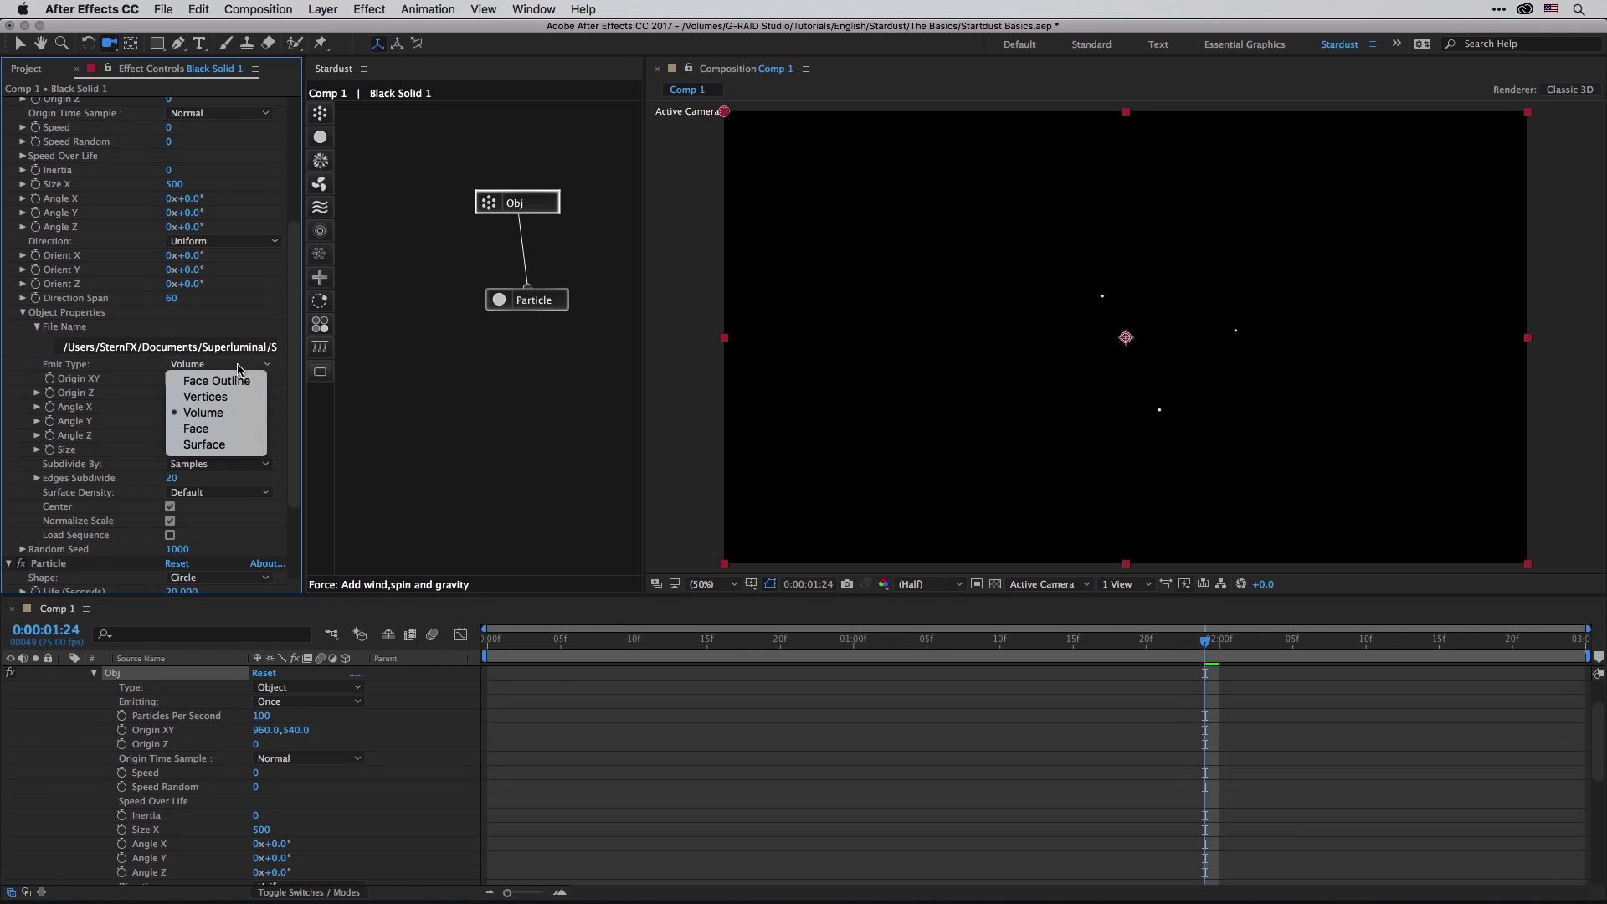
click(239, 428)
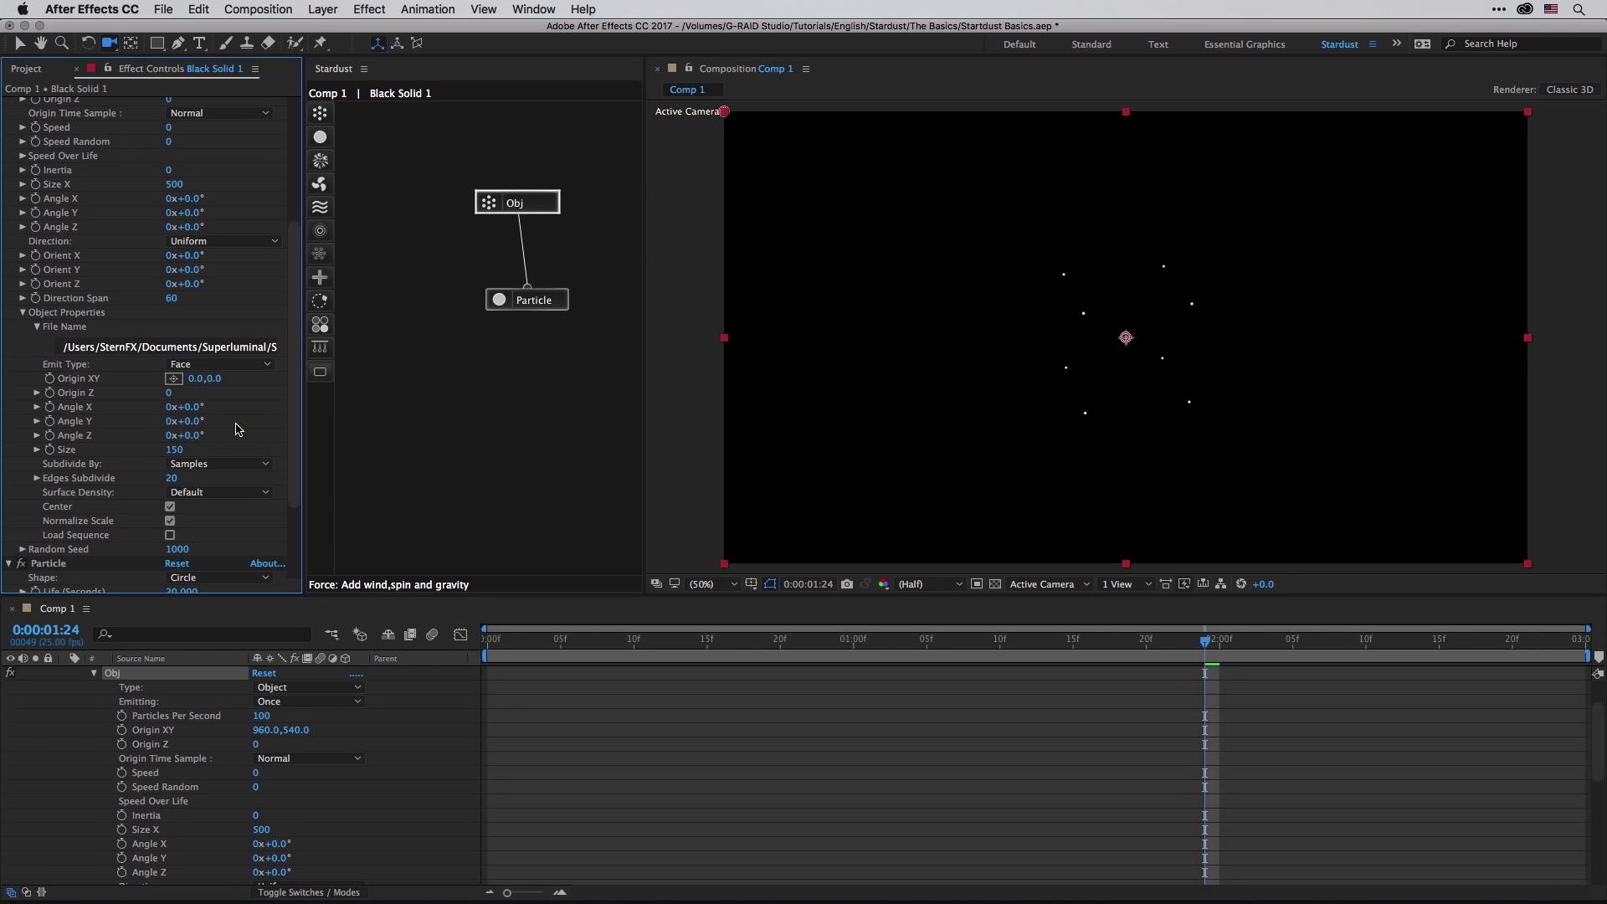
click(243, 366)
click(236, 444)
click(234, 370)
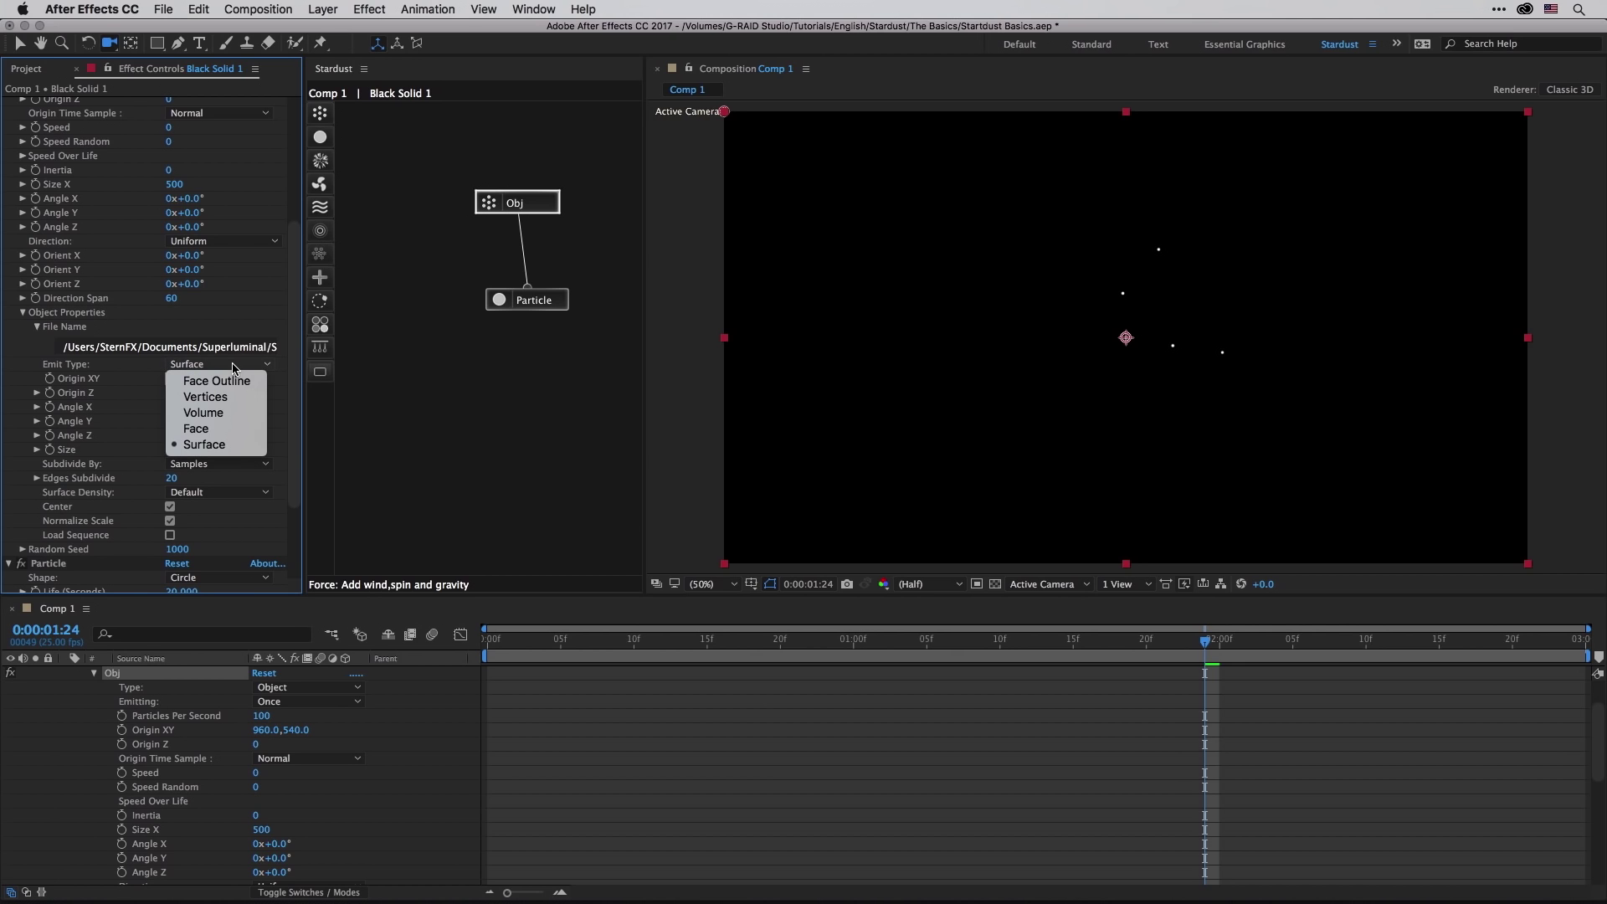
click(228, 419)
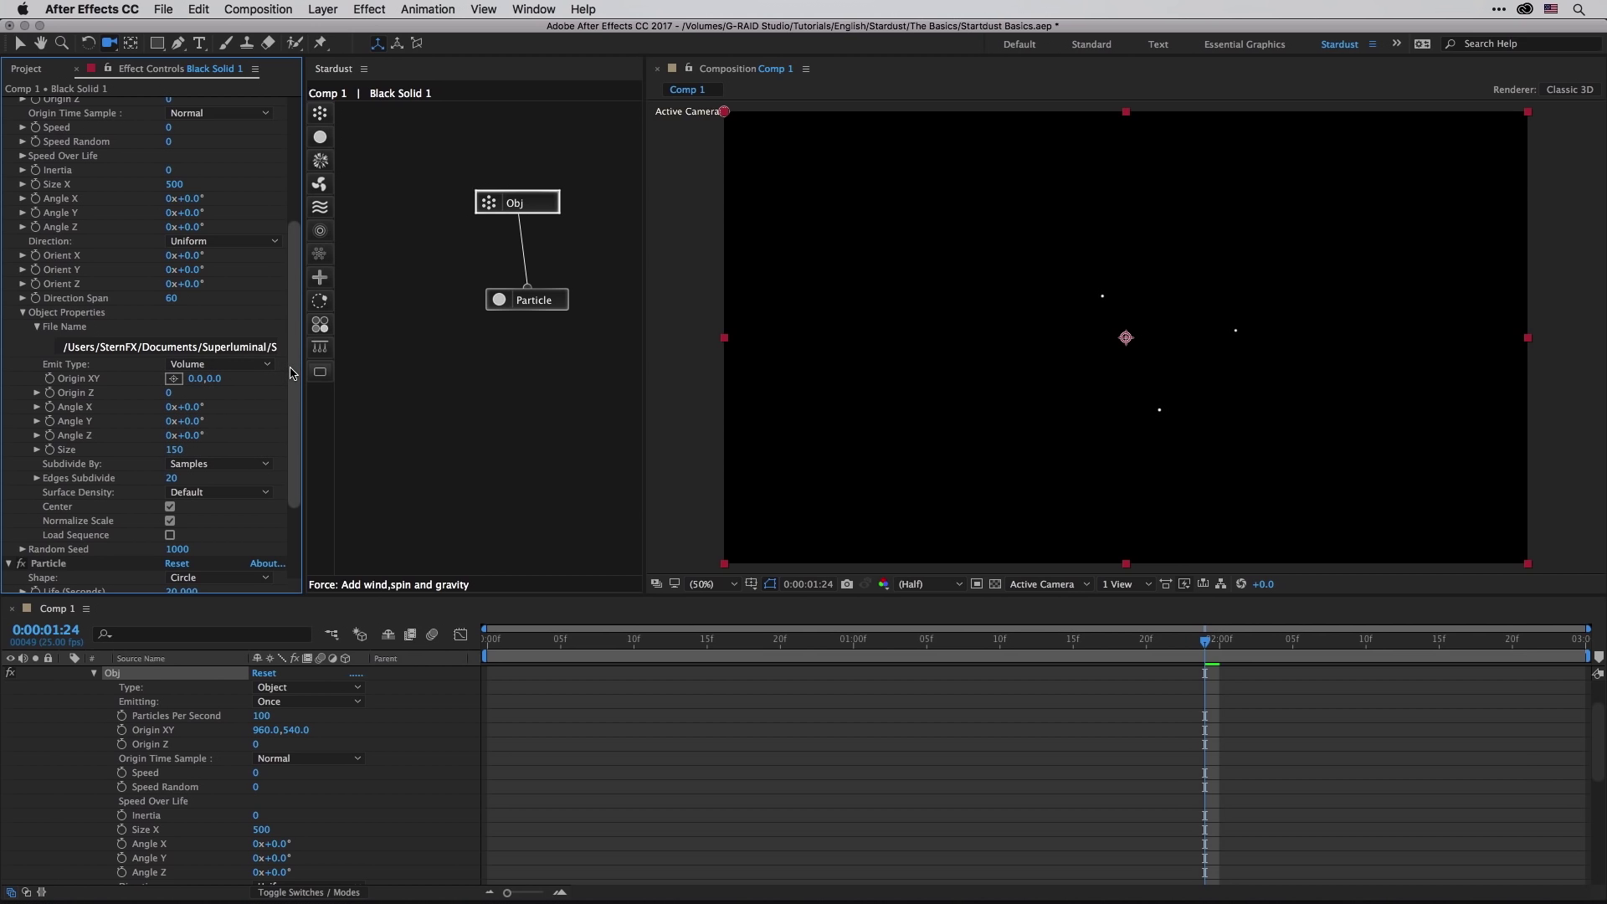
Step: Raise Particles Per Second to 24020 and set Emit Type to Face Outline
scroll(295, 362, up, 5)
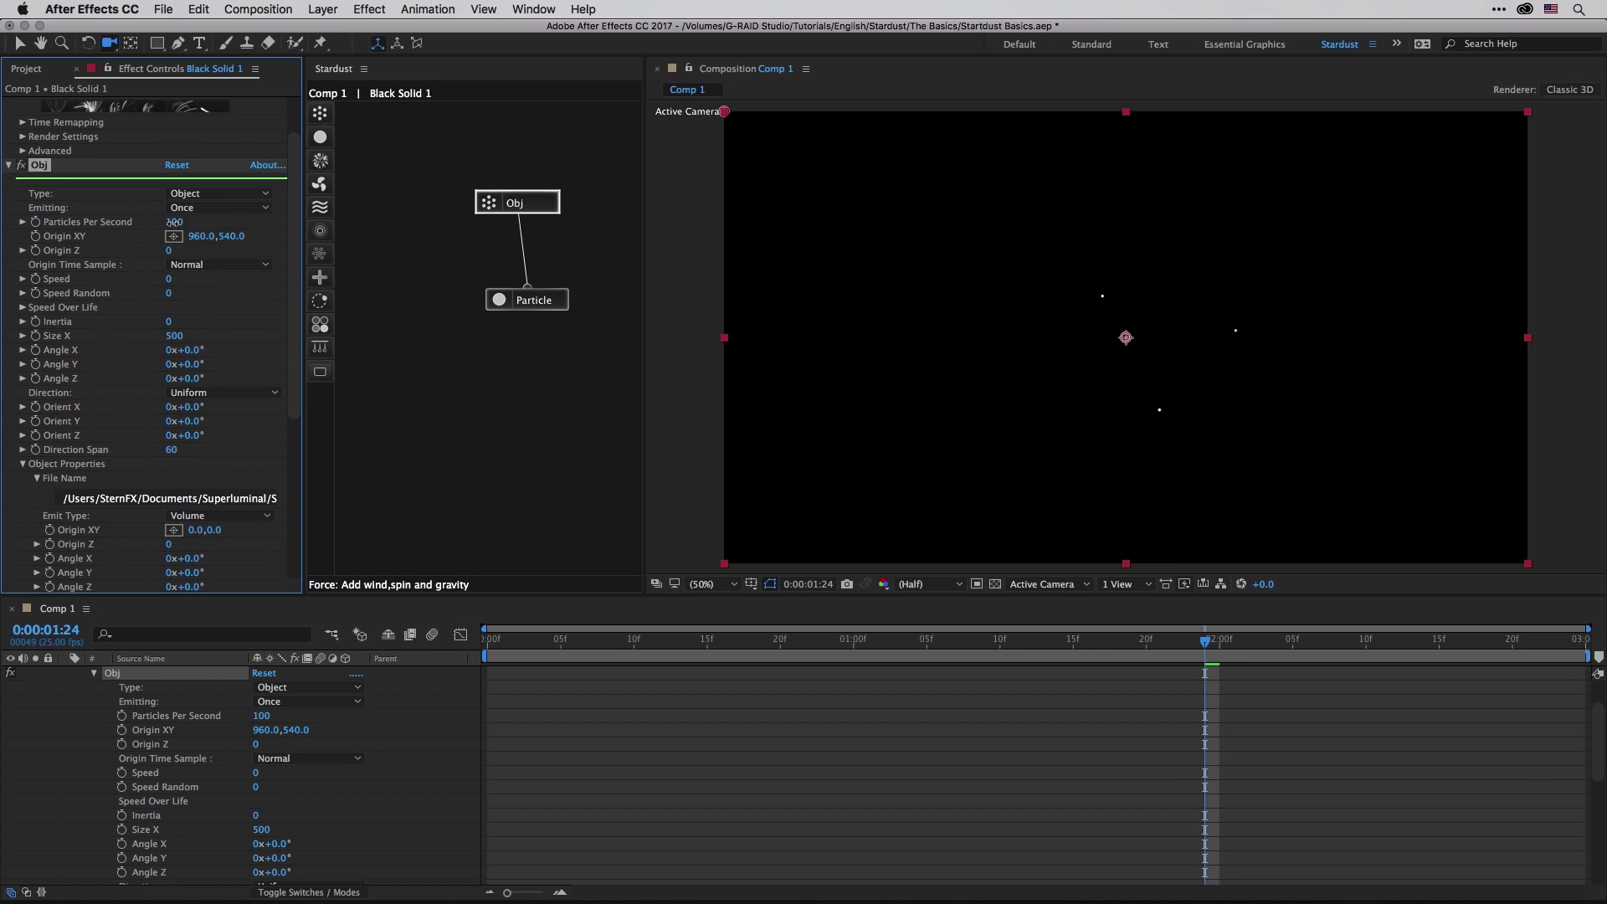
drag(175, 222, 1441, 236)
drag(180, 222, 940, 251)
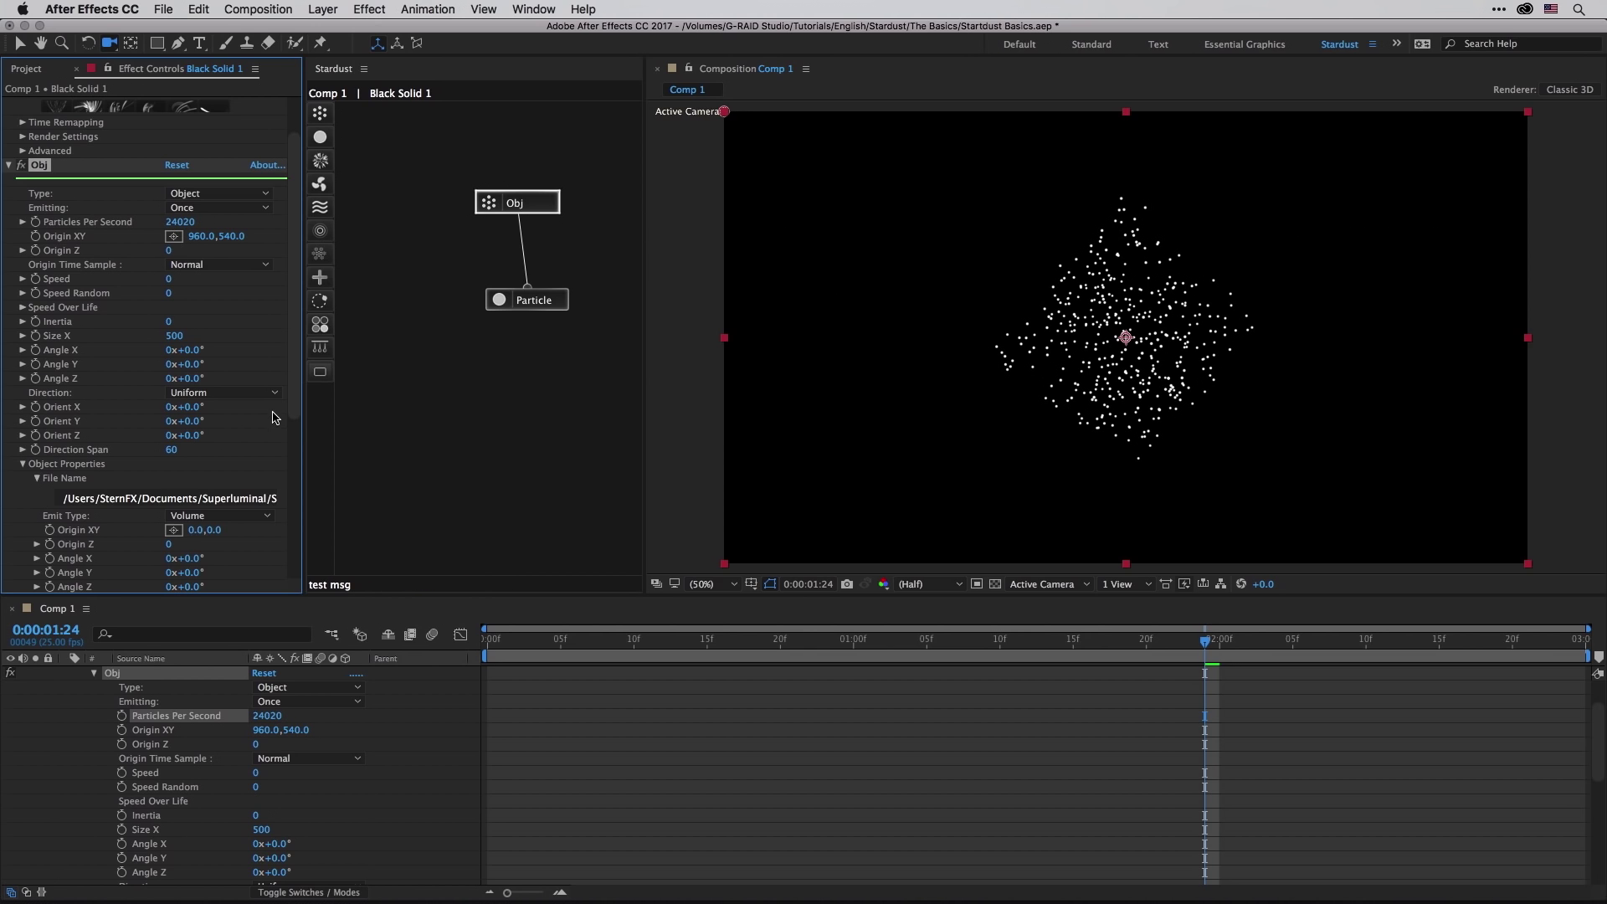
scroll(287, 385, down, 5)
click(222, 408)
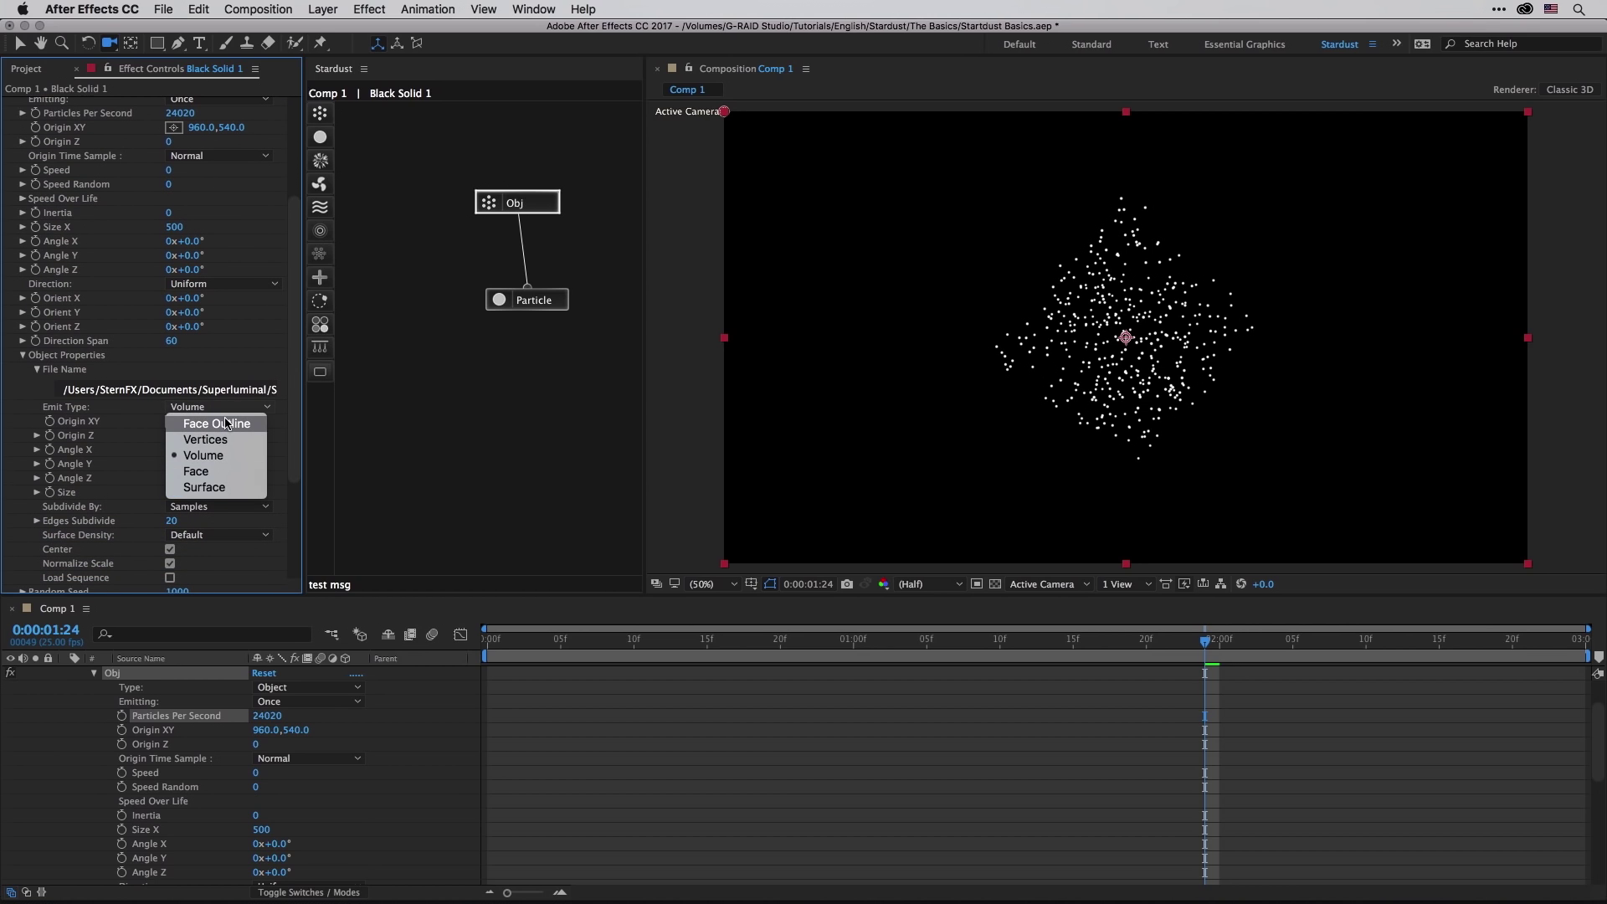
click(224, 422)
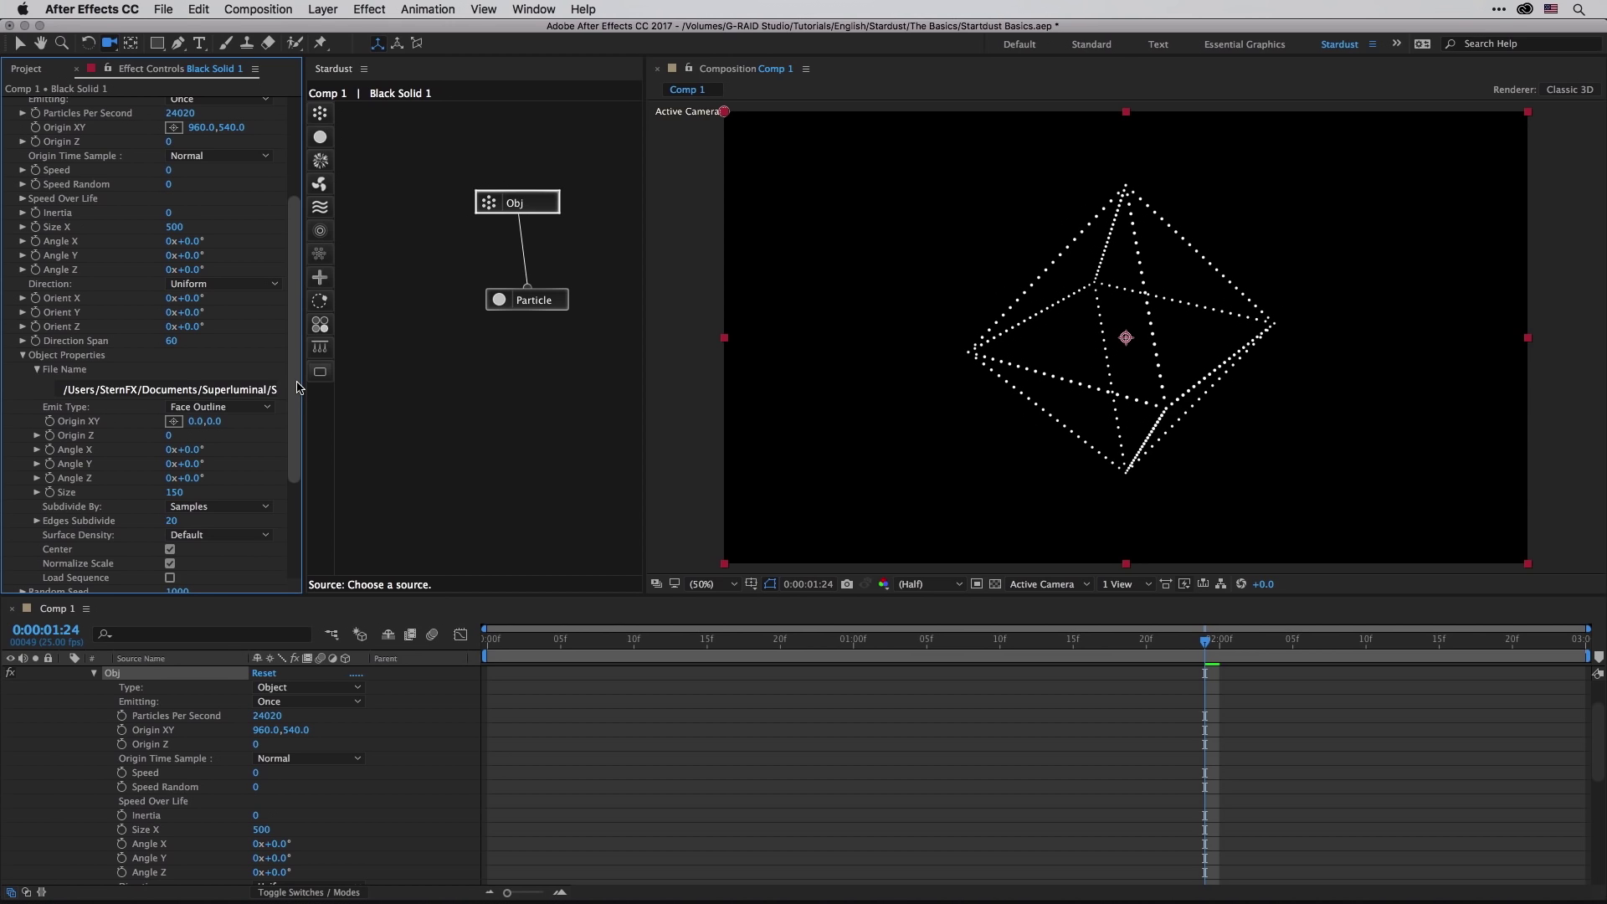
Step: Set the Obj particle Speed to 20 and preview the animation
scroll(154, 269, up, 5)
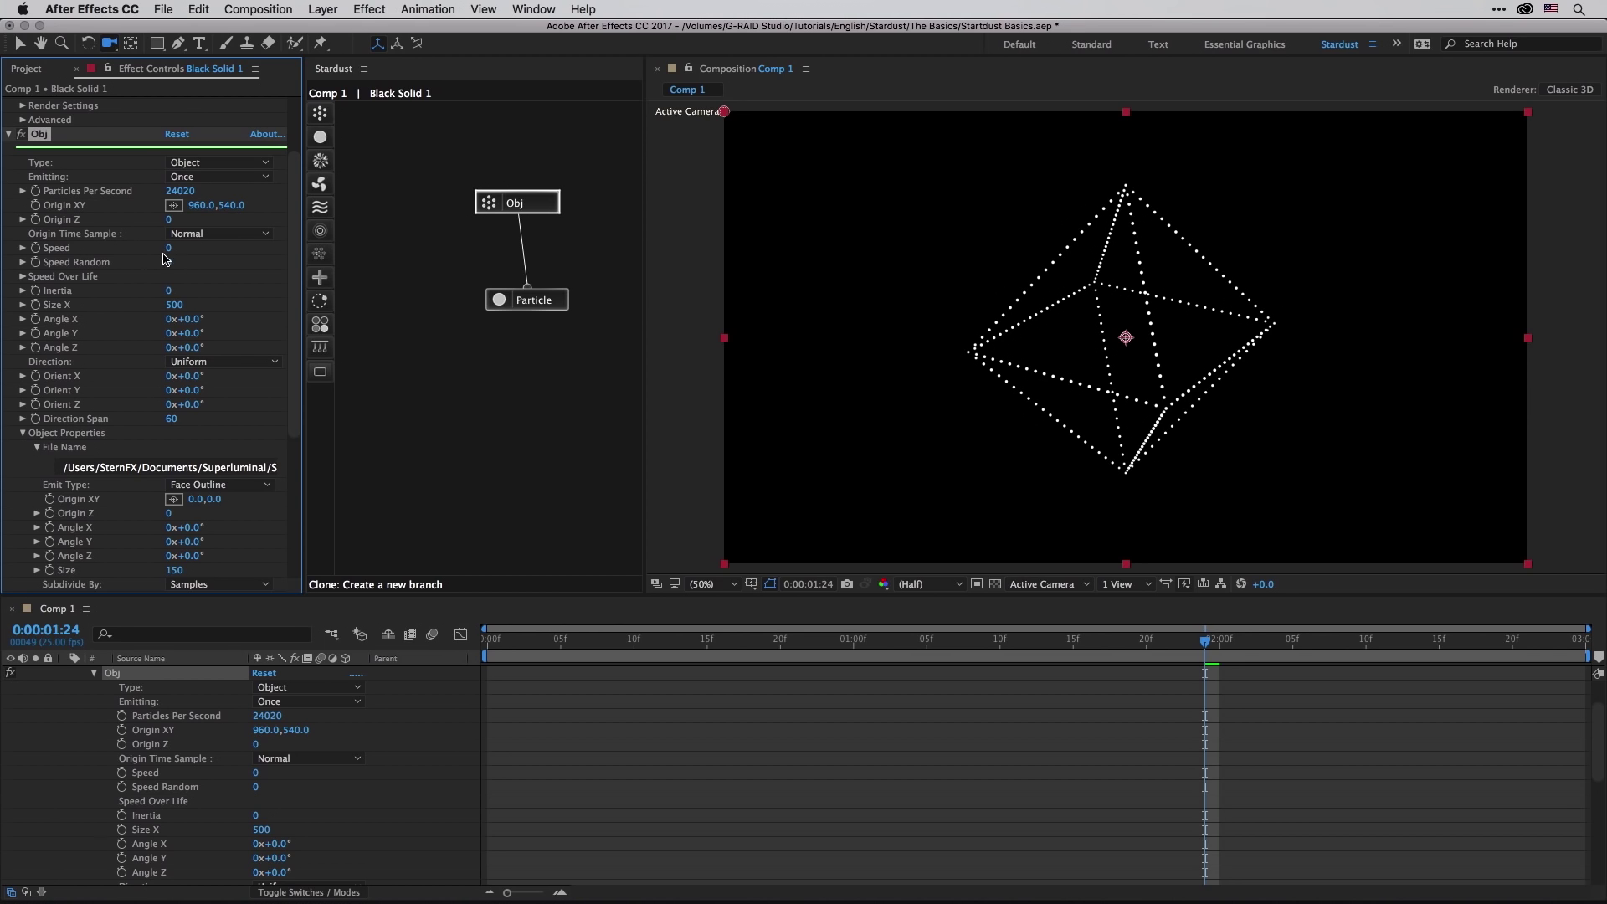
mouse_move(171, 249)
mouse_down()
mouse_move(192, 248)
mouse_move(170, 249)
mouse_up()
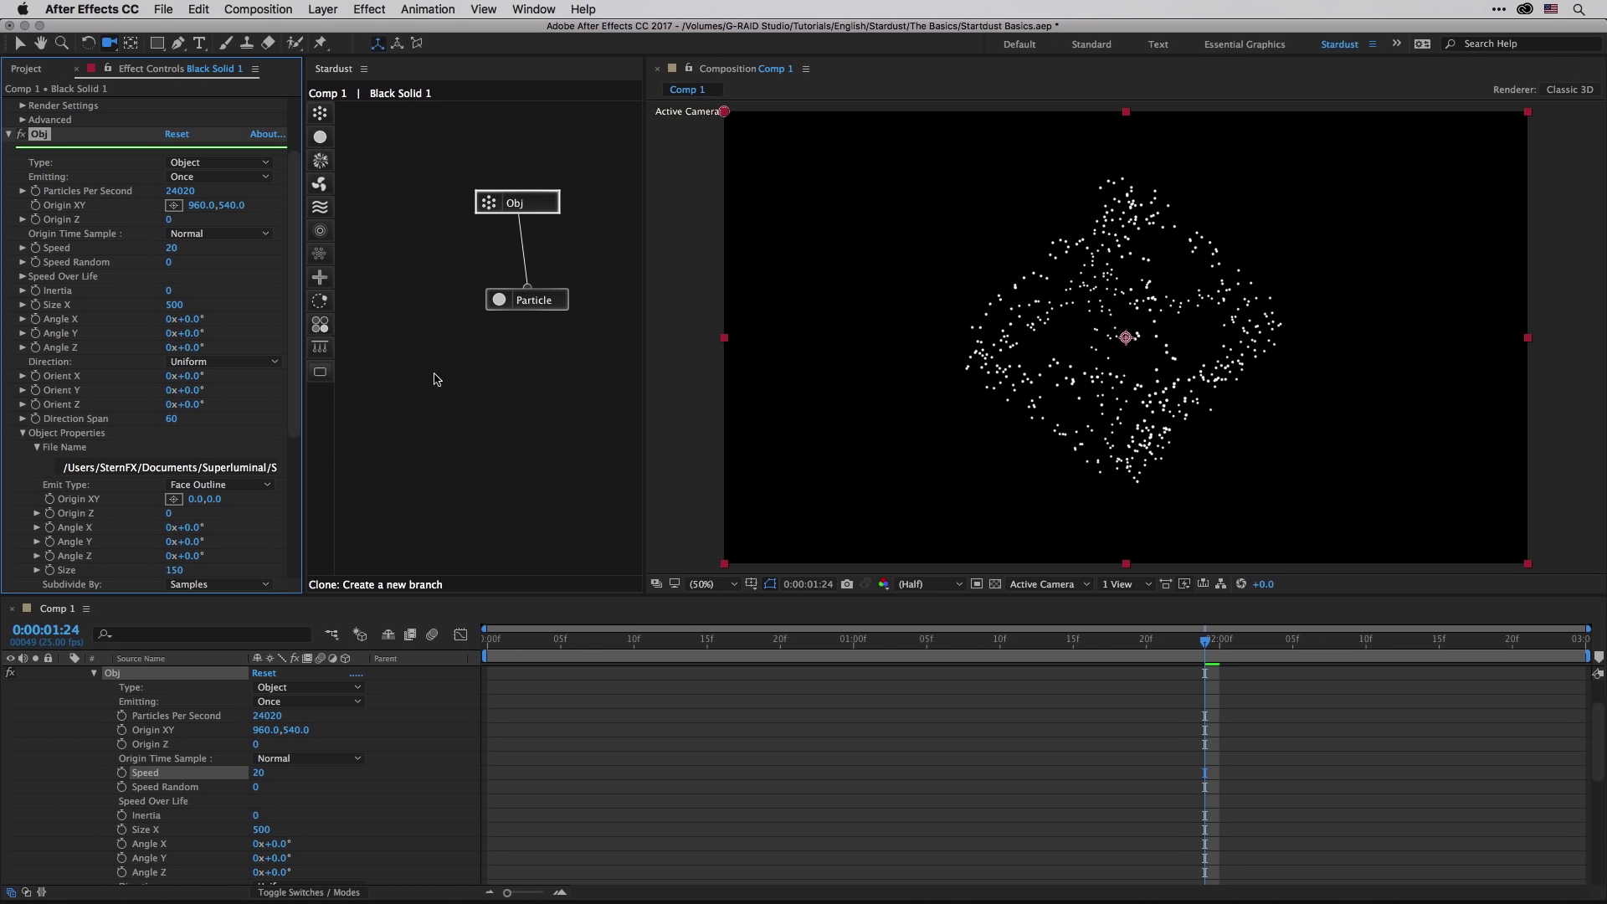
click(825, 645)
key(space)
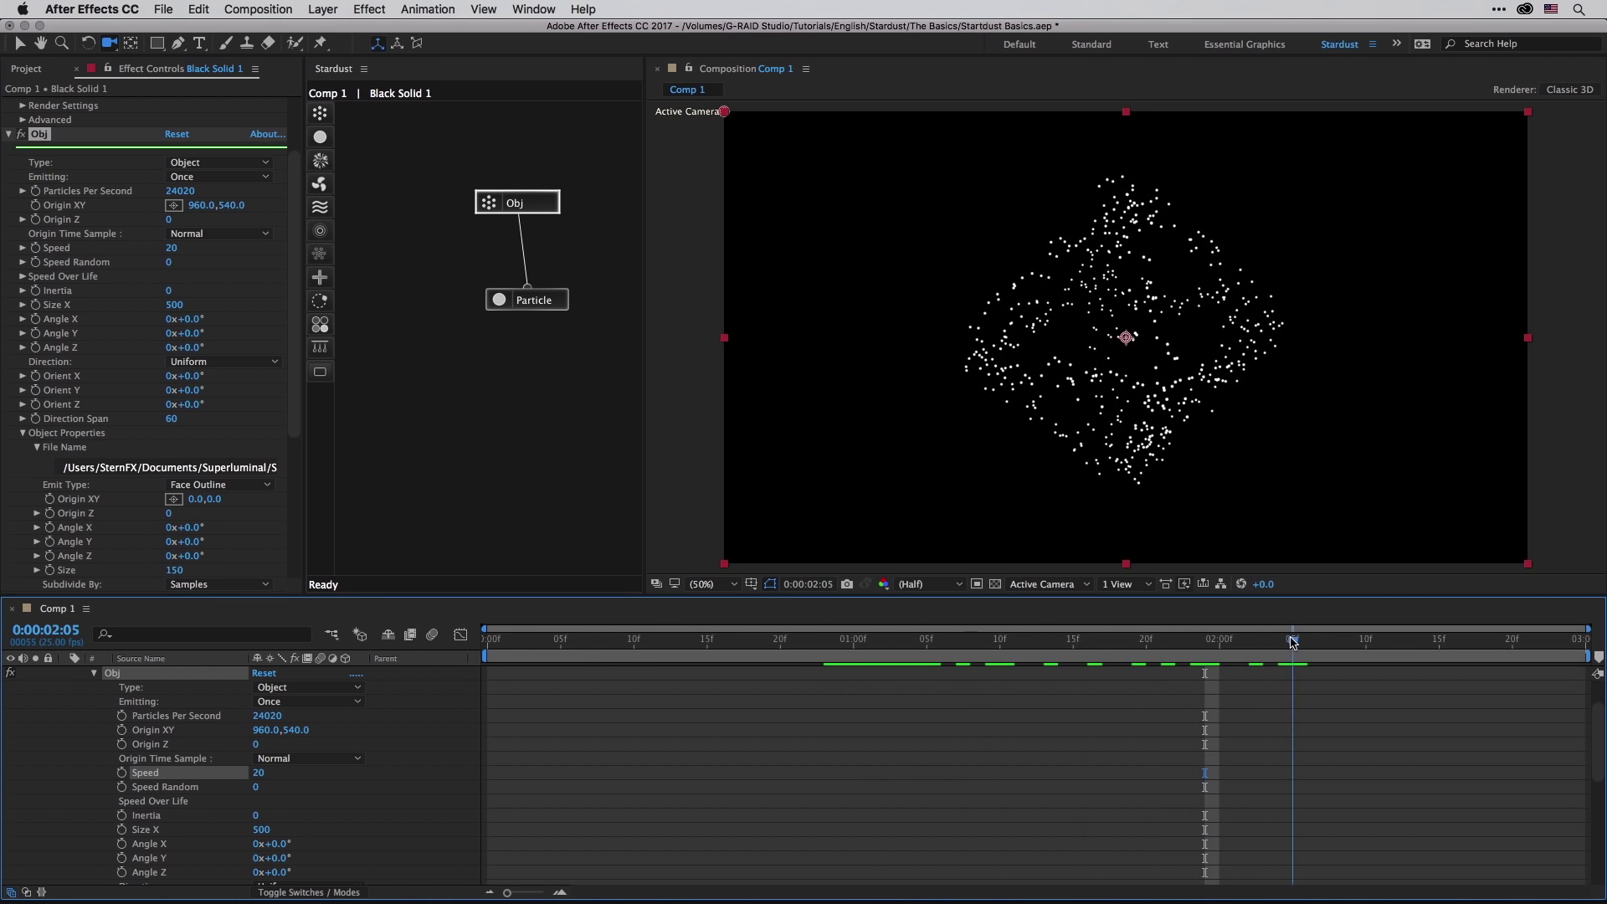
key(space)
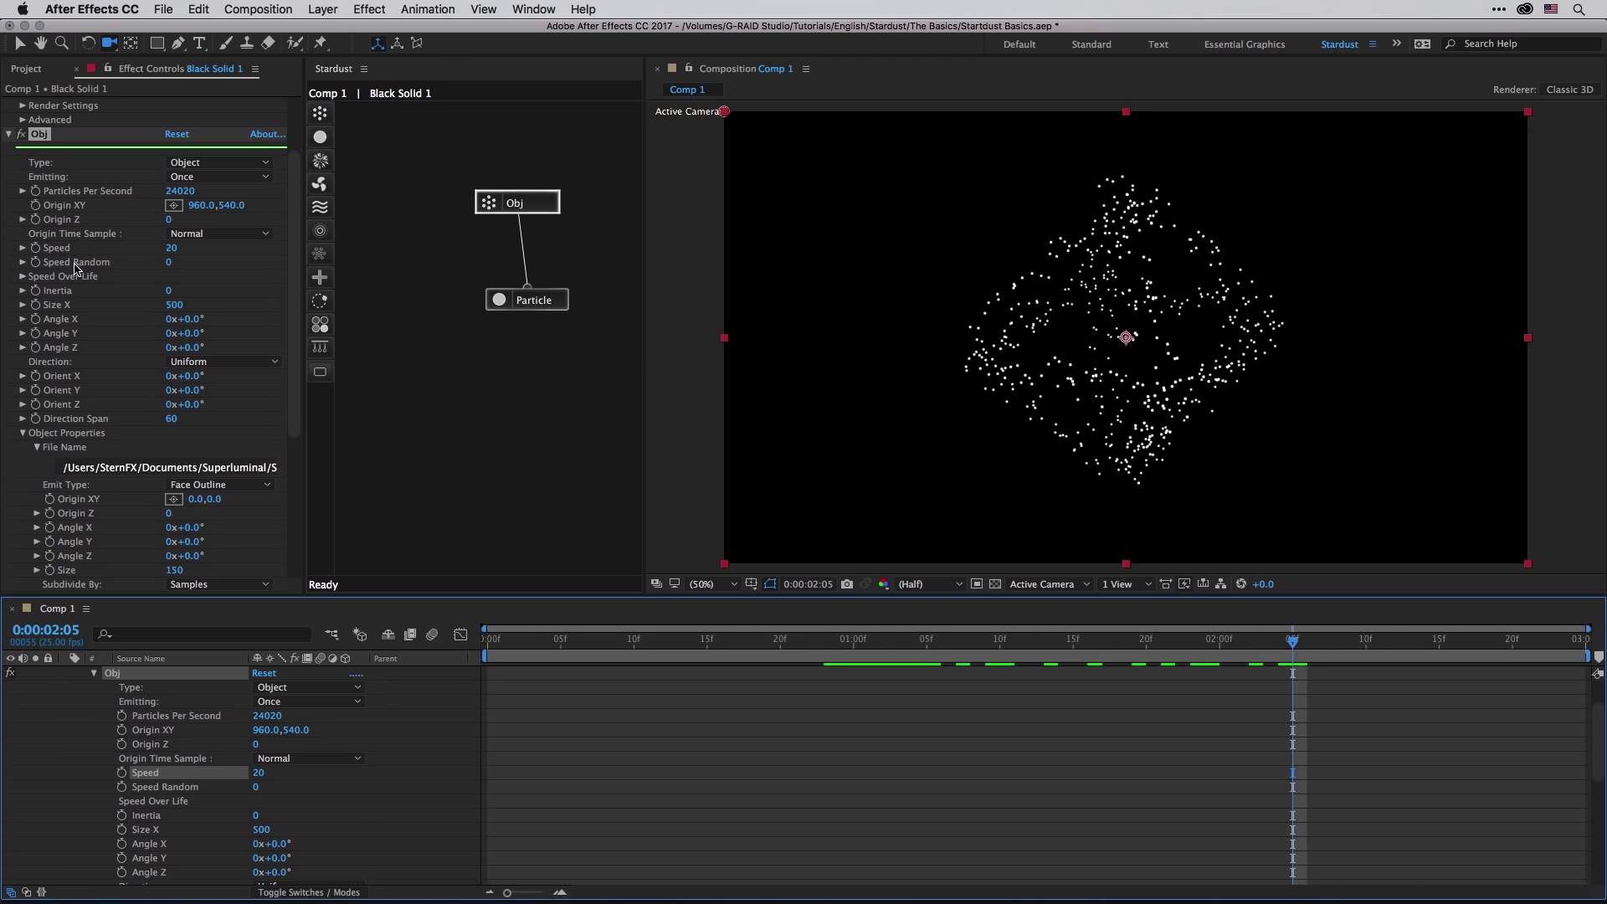
Step: Set Speed Random to 100 and preview the scattering particles from the start
click(173, 265)
drag(173, 265, 260, 266)
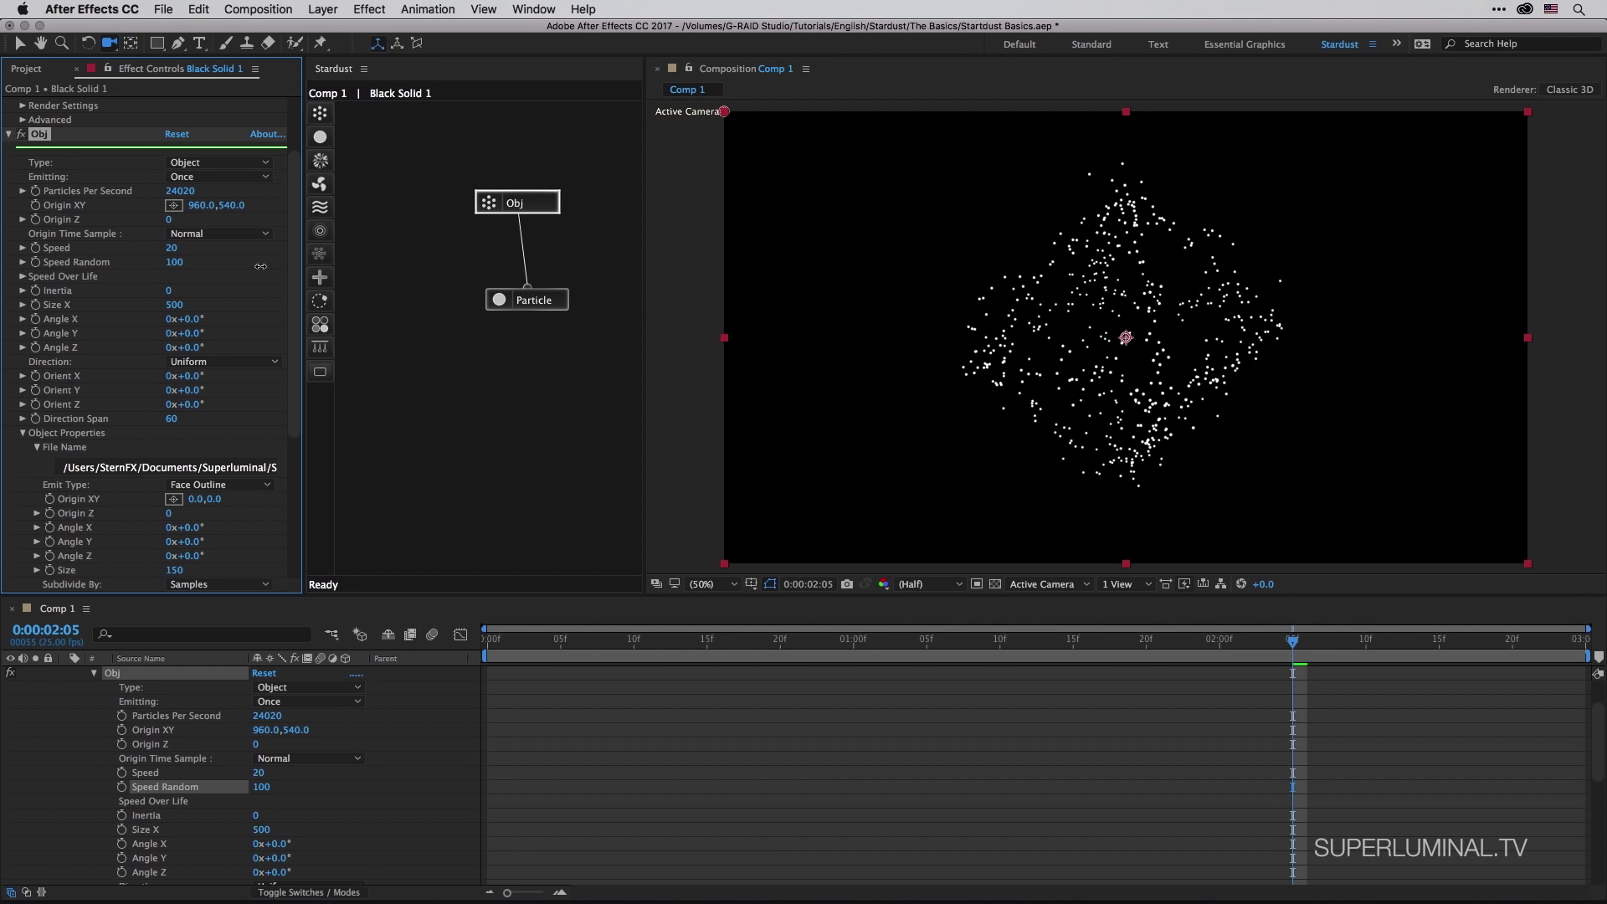
click(449, 649)
key(space)
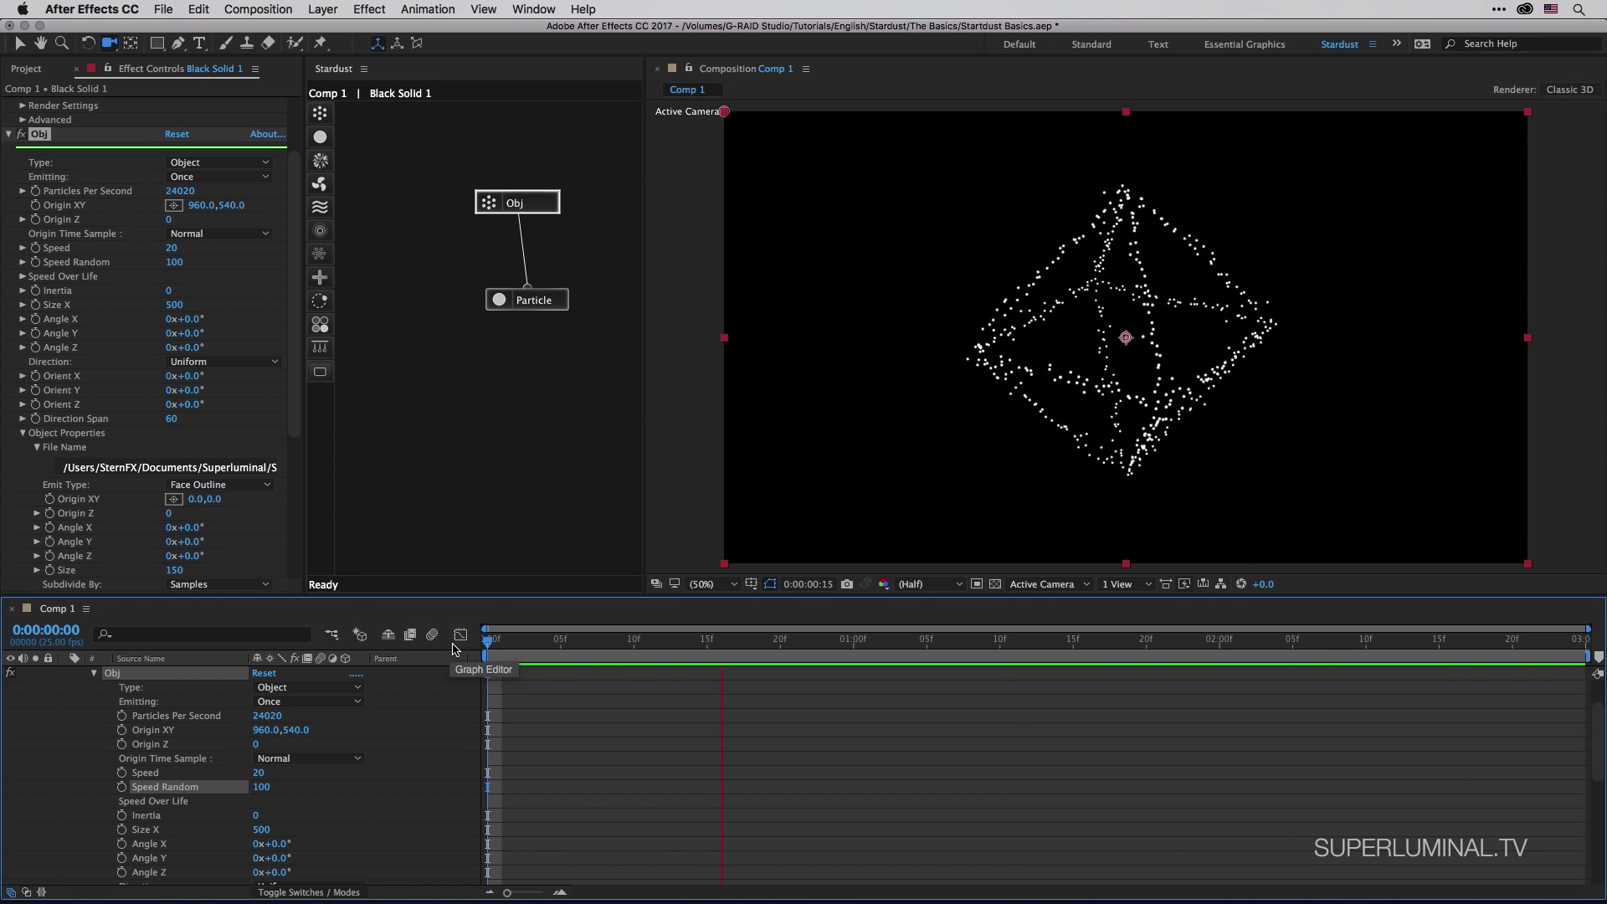
key(space)
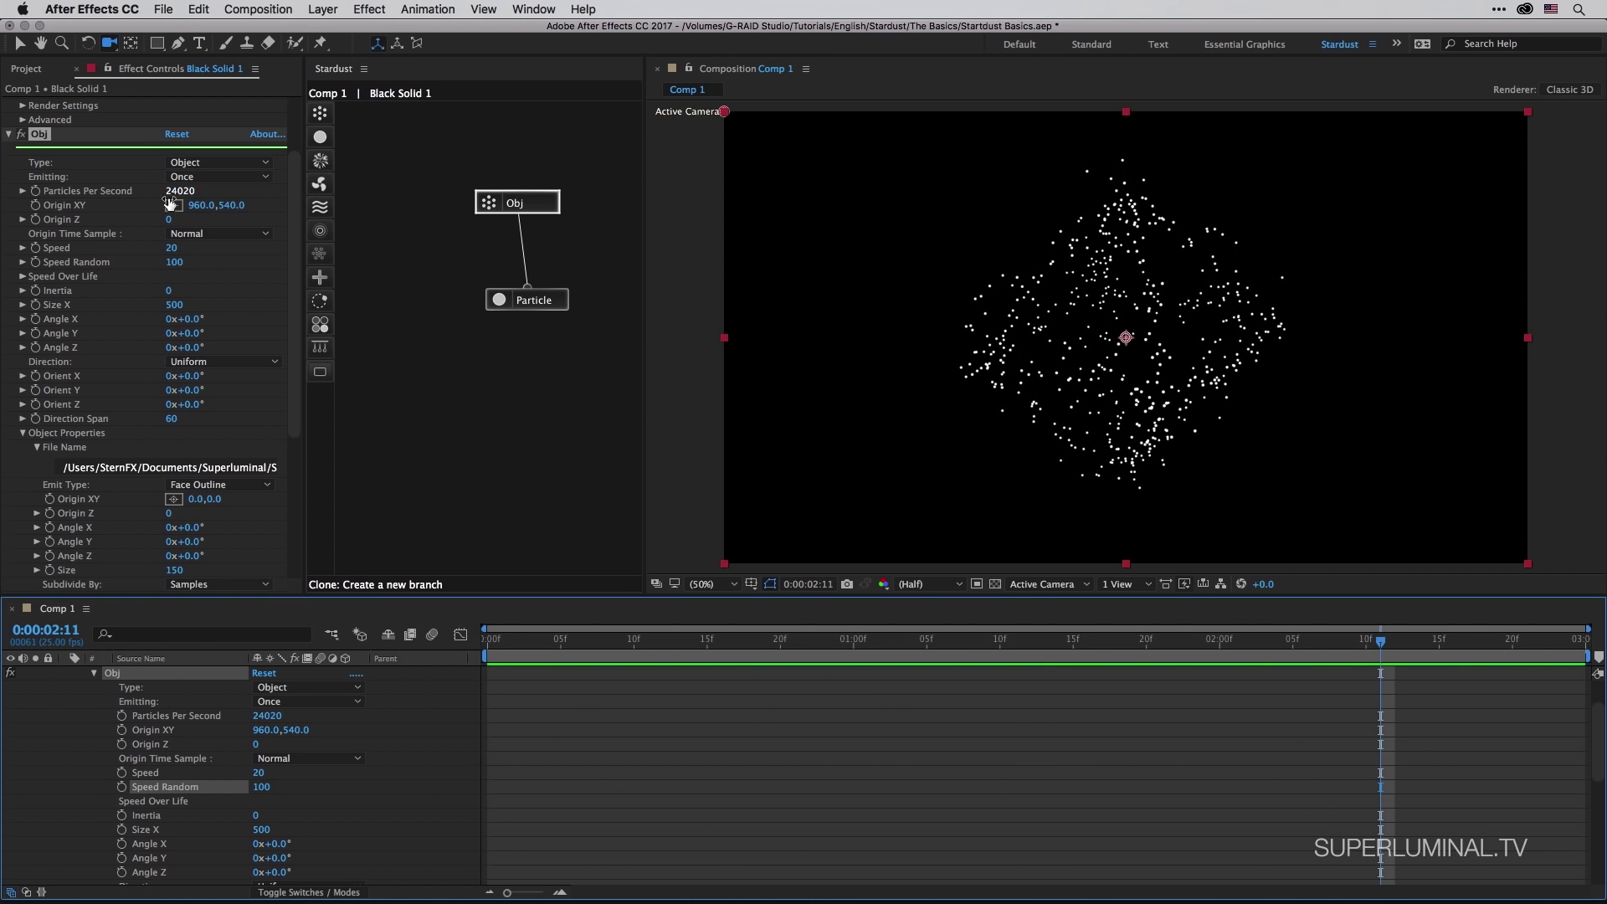